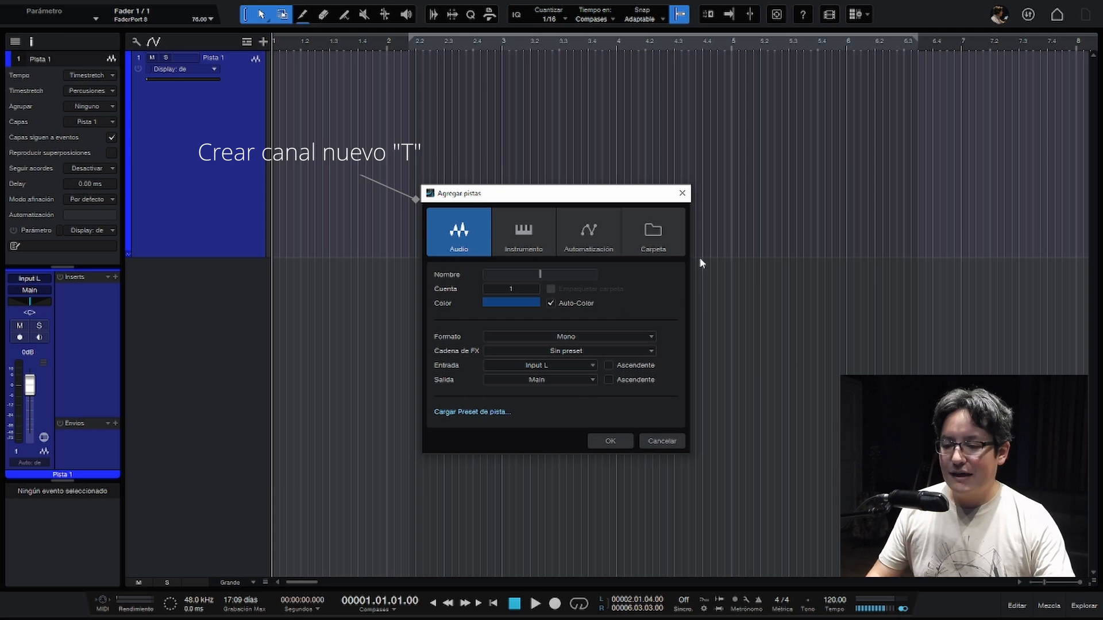
pyautogui.click(682, 193)
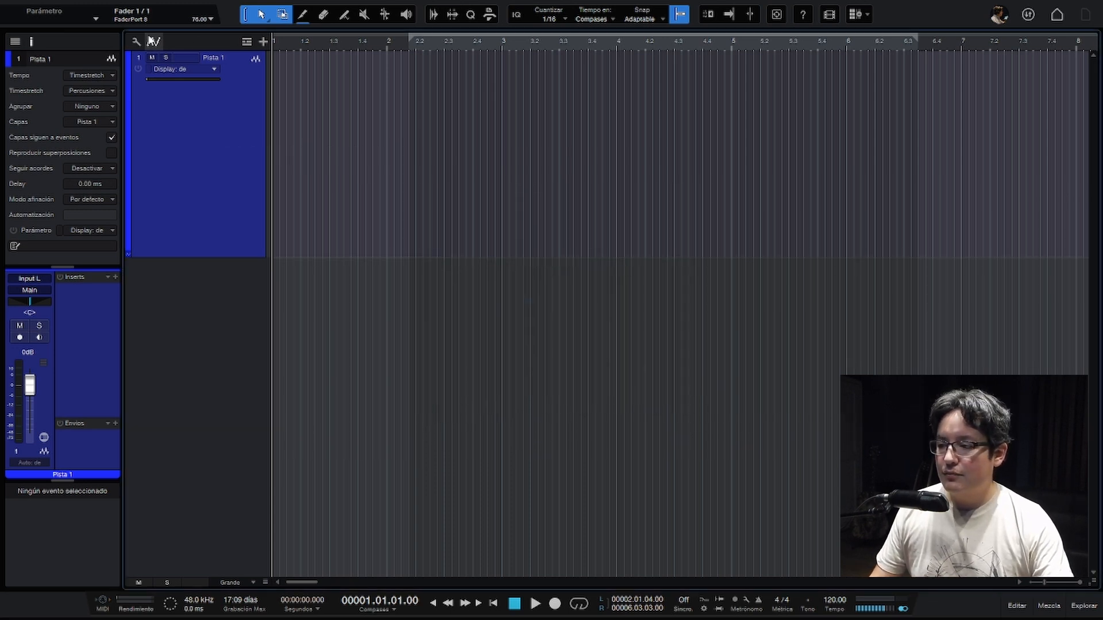
pyautogui.click(263, 42)
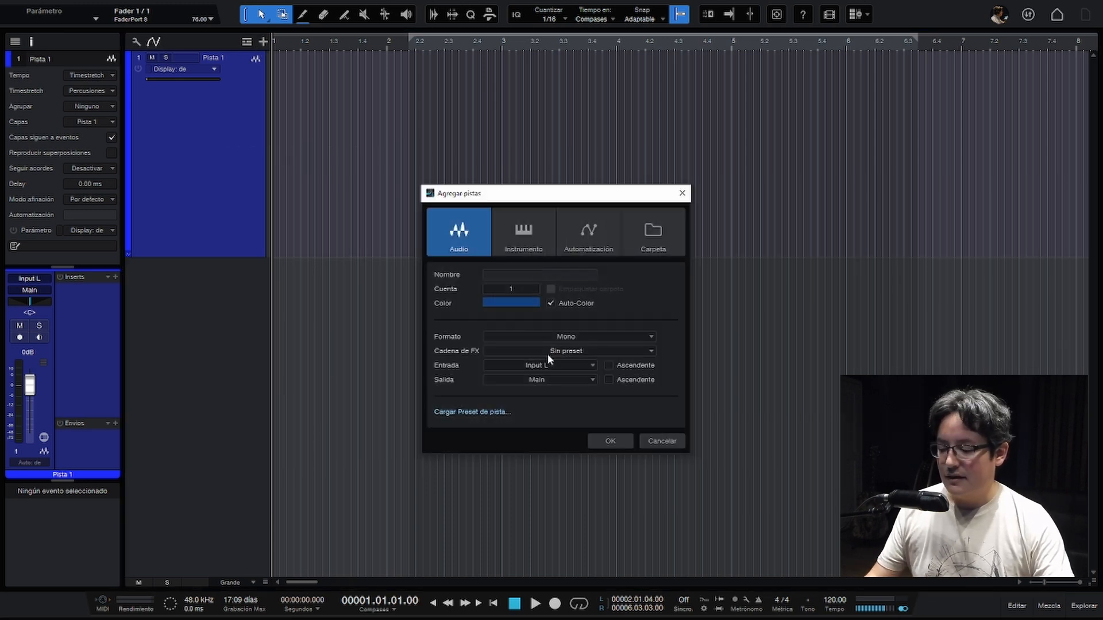
pyautogui.press('Escape')
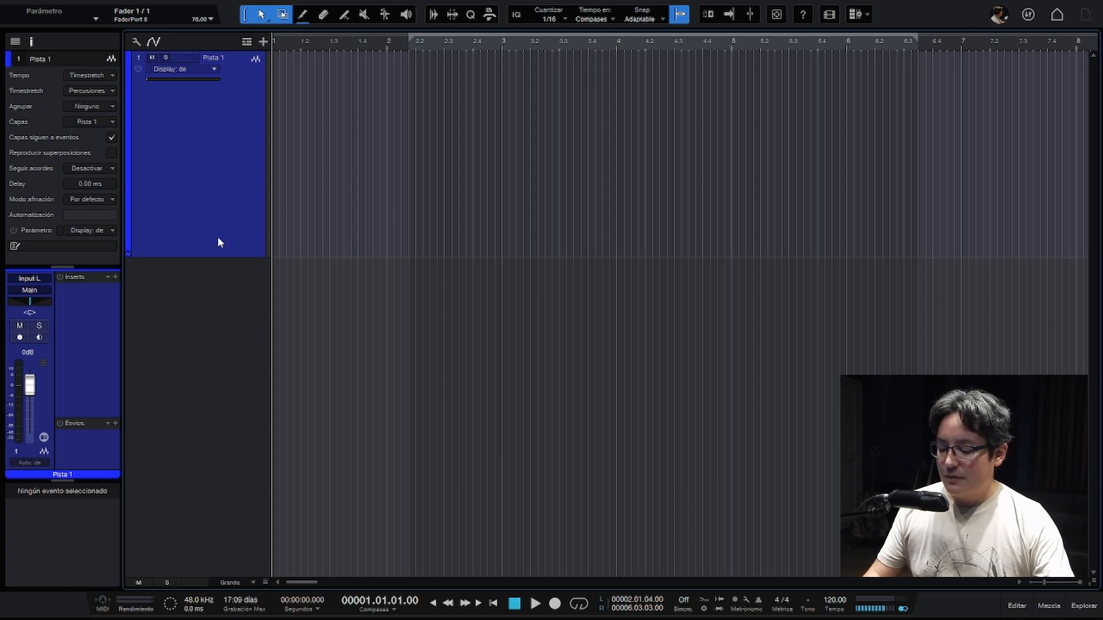
# - Add the Guaguanco 105 BPM 001 sample from the Afro Cuban loops folder to the start of Pista 1
pyautogui.press('F5')
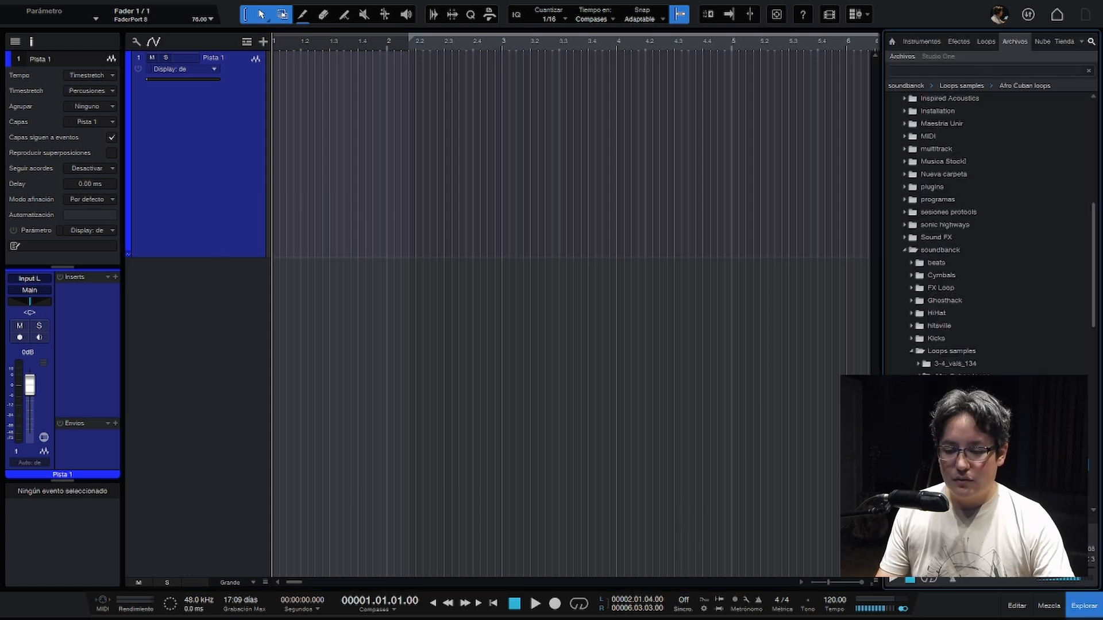
pyautogui.moveTo(861, 379); pyautogui.dragTo(341, 118)
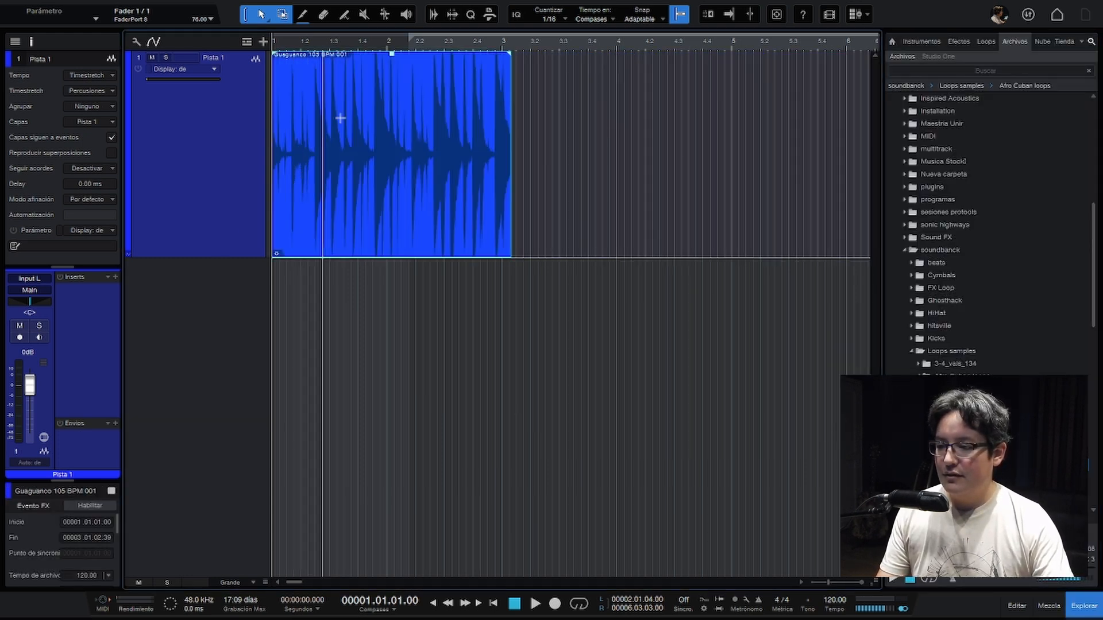
pyautogui.click(458, 147)
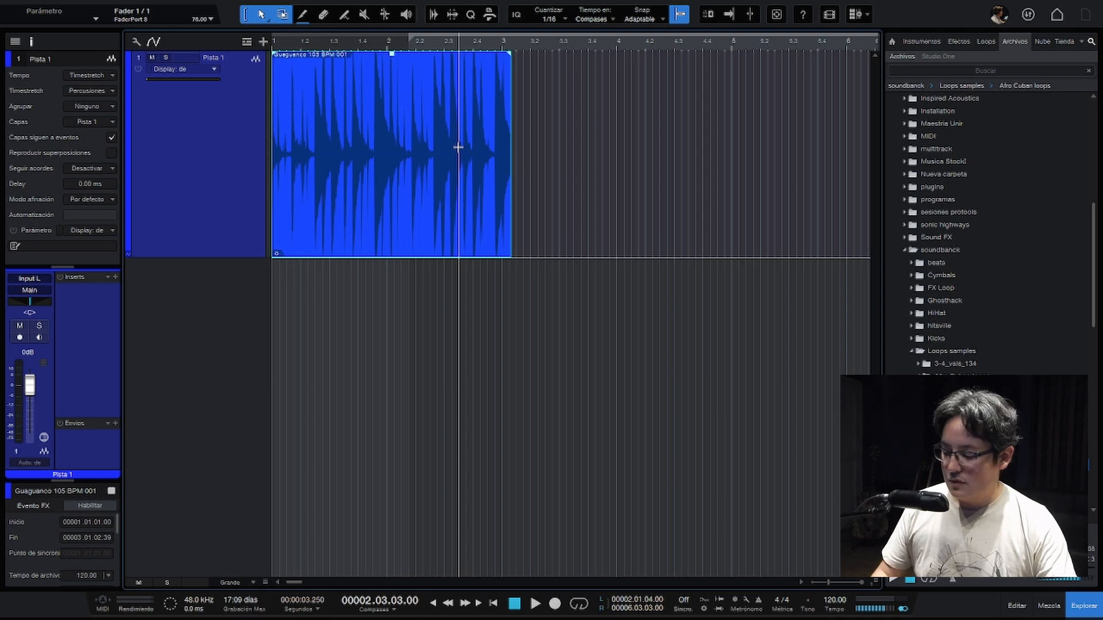
# - Duplicate the Guaguanco event and move the copy directly against the end of the original
pyautogui.press('d')
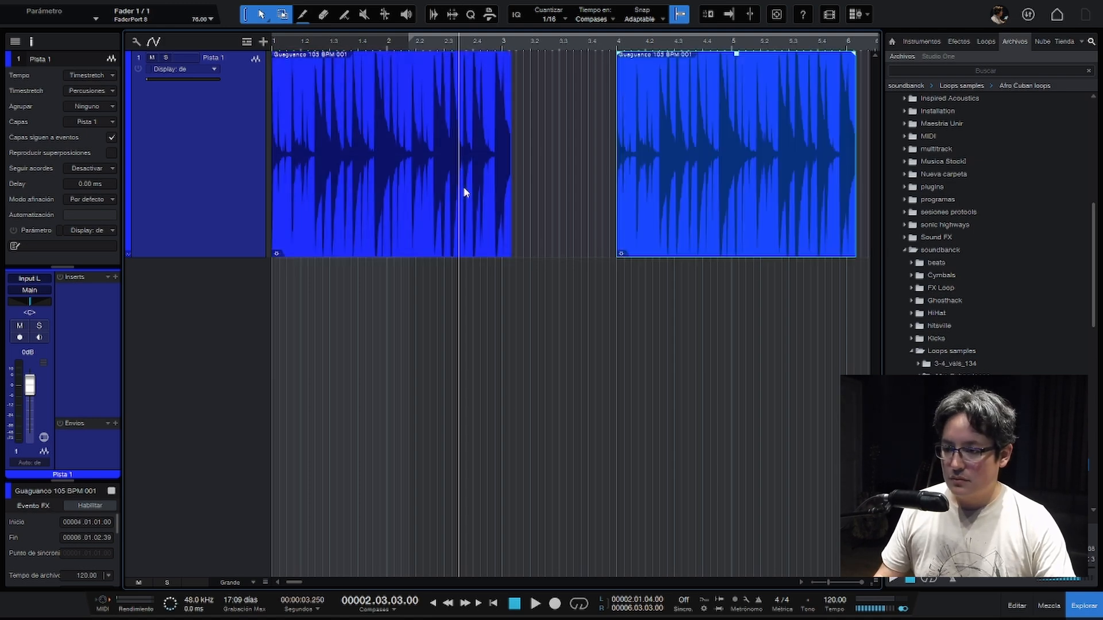
pyautogui.press('F5')
pyautogui.moveTo(660, 198); pyautogui.dragTo(613, 205)
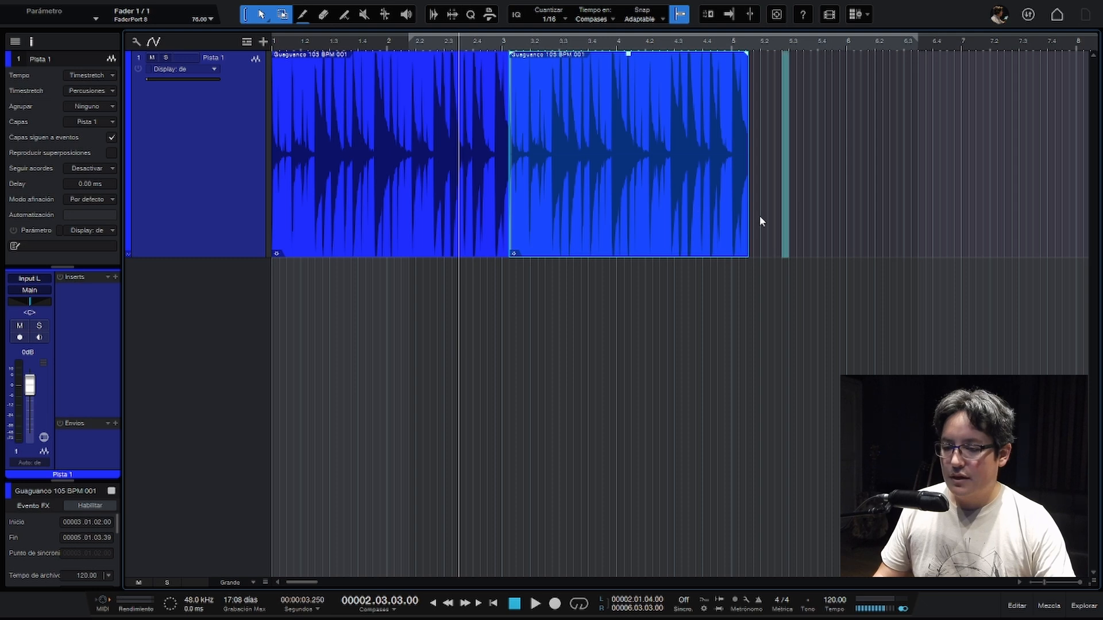
# - Select both Guaguanco events and lower their event gain together
pyautogui.moveTo(759, 216); pyautogui.dragTo(347, 192)
pyautogui.moveTo(391, 54); pyautogui.dragTo(392, 78)
pyautogui.click(758, 112)
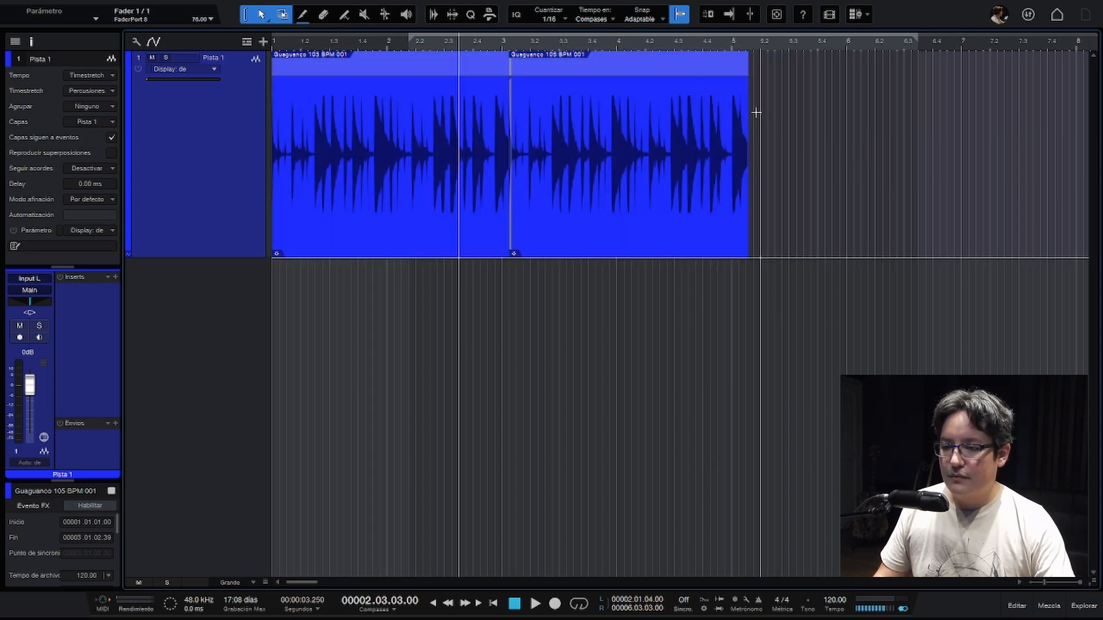
# - Set the loop range to span both Guaguanco events and enable looping
pyautogui.click(681, 207)
pyautogui.keyDown('shift'); pyautogui.click(402, 220); pyautogui.keyUp('shift')
pyautogui.press('p')
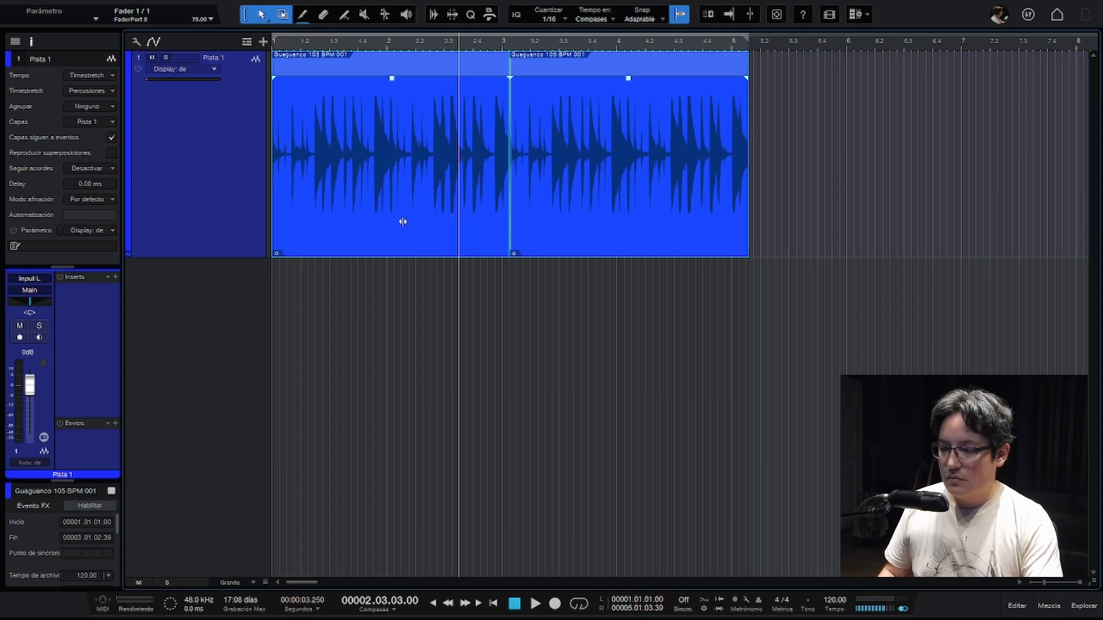
pyautogui.press('/')
pyautogui.click(402, 308)
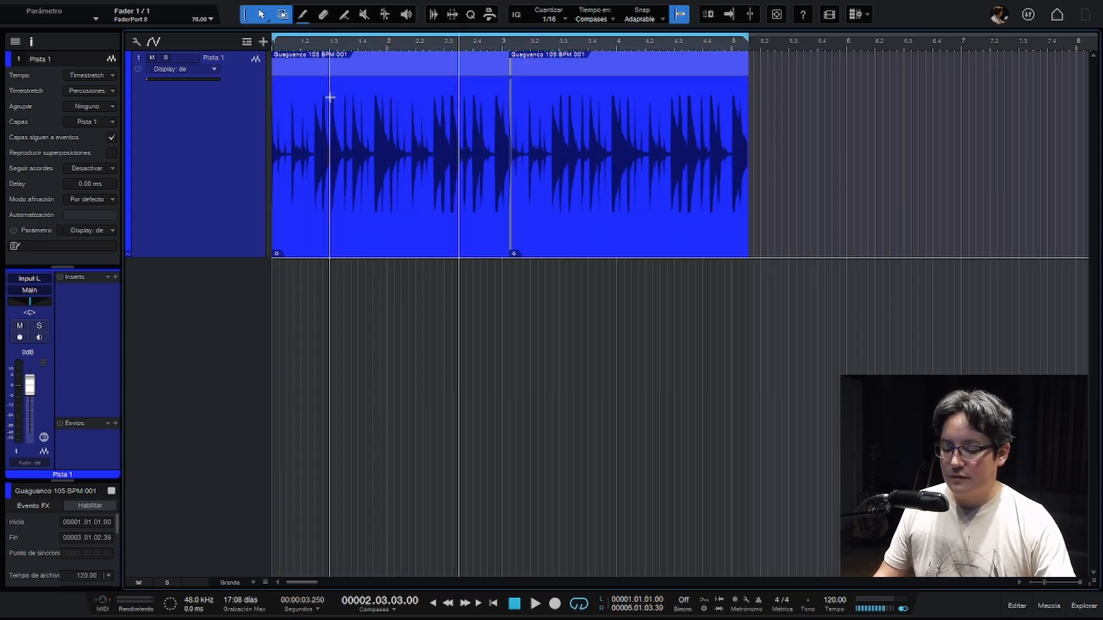
# - Play the looped Guaguanco events to listen to them, and stop playback
pyautogui.press(',')
pyautogui.press('space')
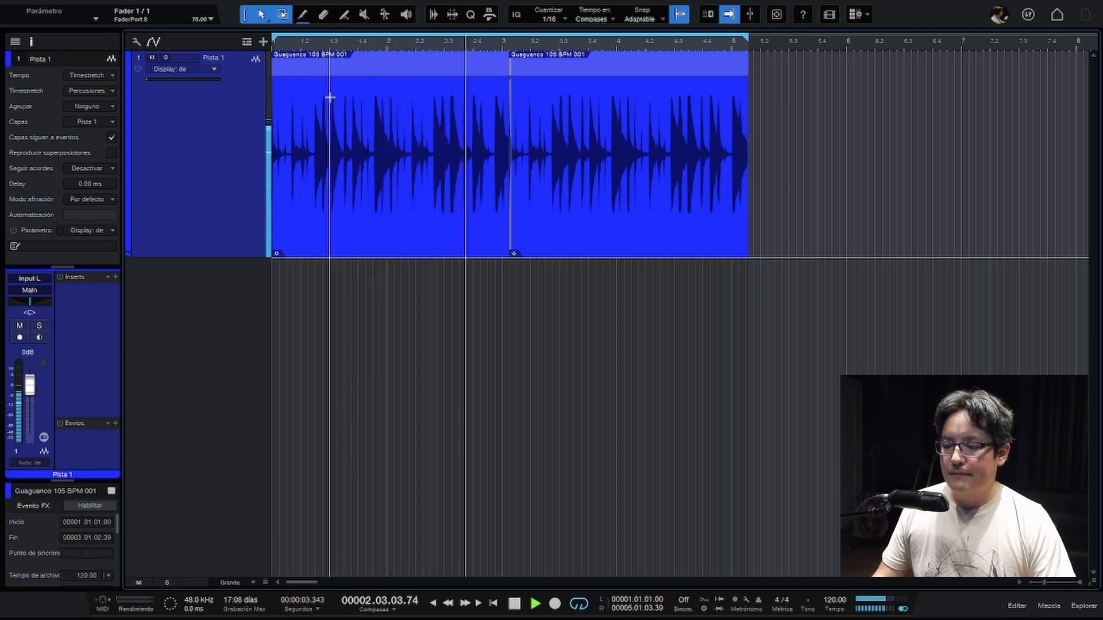
pyautogui.press('space')
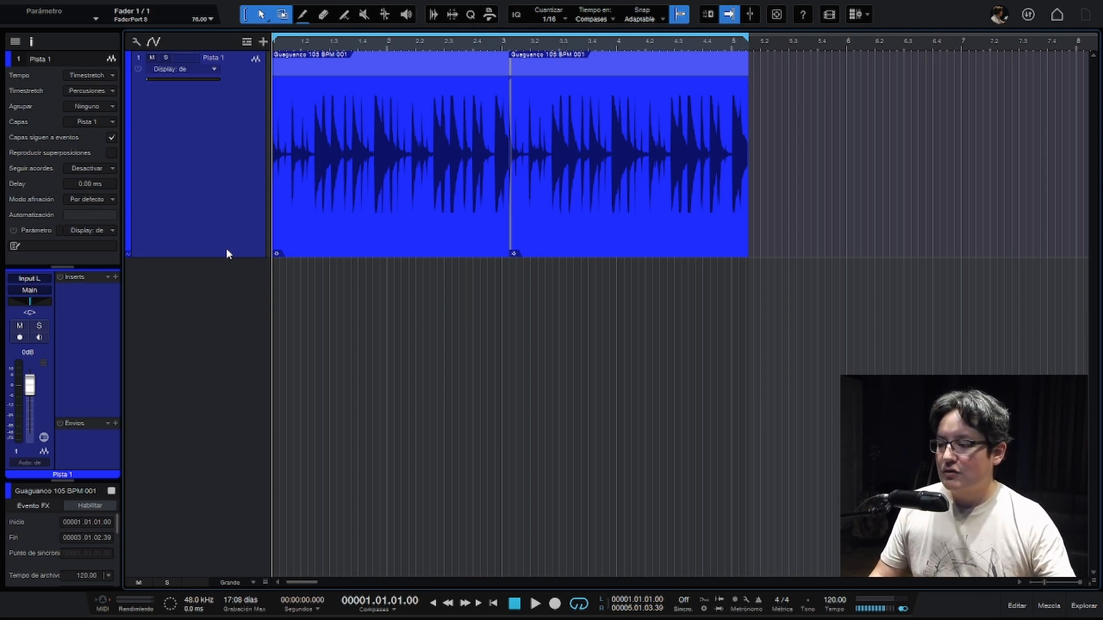
# - Expand the automation envelopes of Pista 1 and reduce the lane heights so Volumen, Mutear and Paneo I/D all fit
pyautogui.click(131, 254)
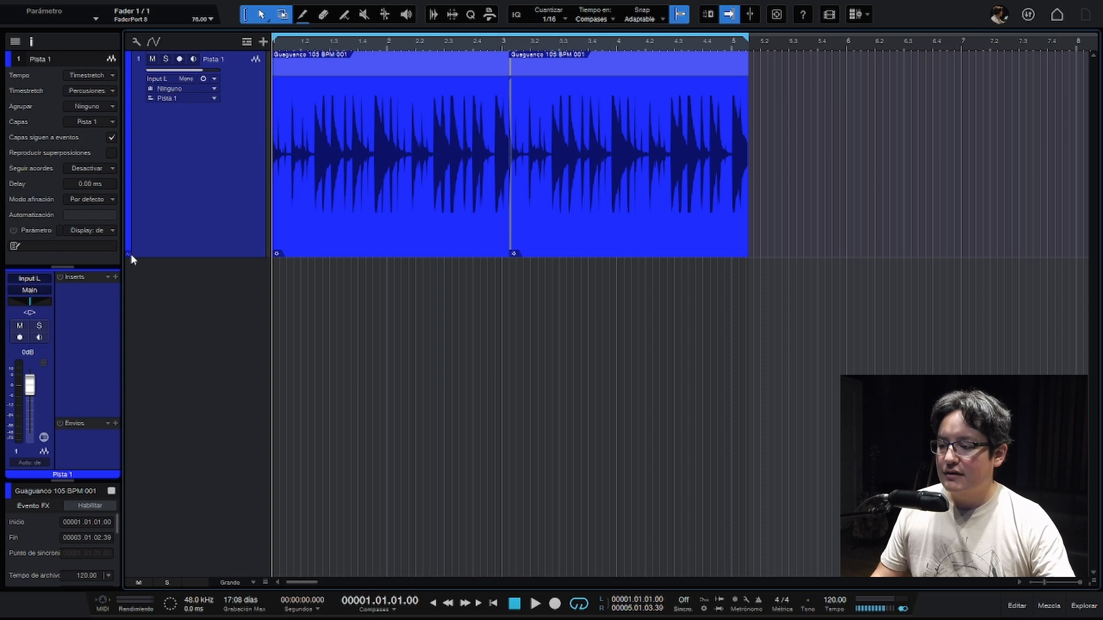
pyautogui.click(130, 254)
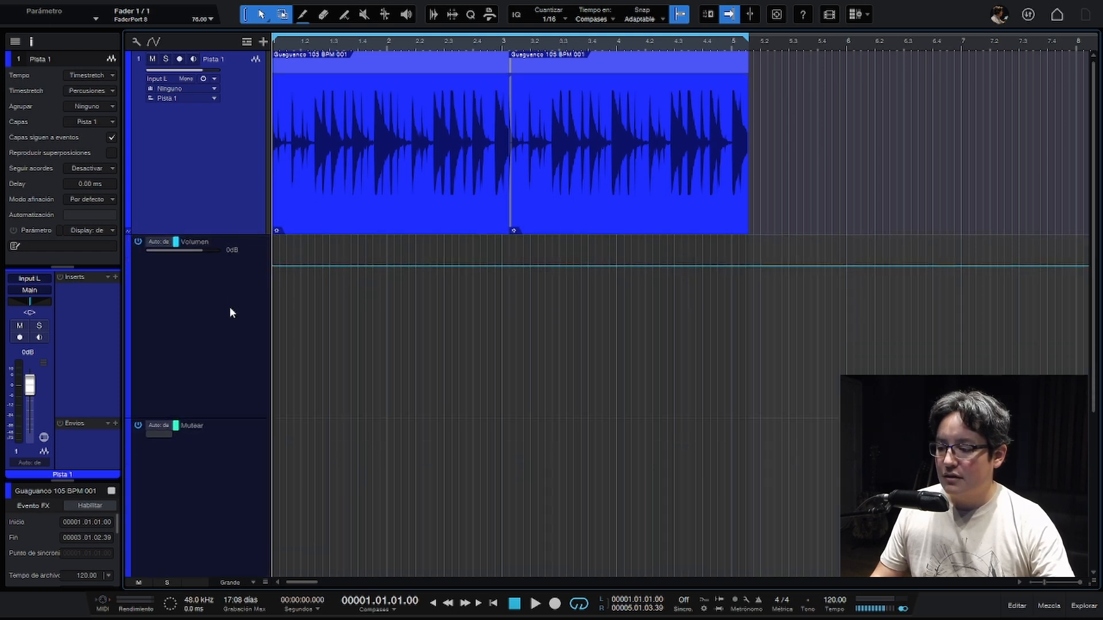
pyautogui.click(225, 388)
pyautogui.click(218, 478)
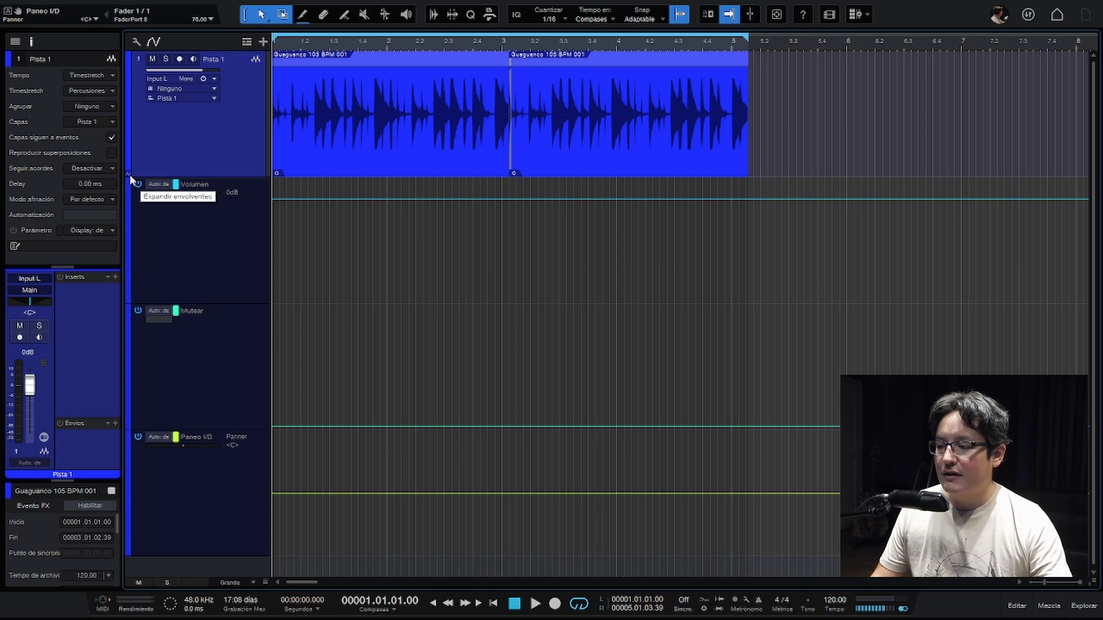
# - Collapse the envelope lanes, preview automation such as Volumen over Pista 1's waveform, and turn the parameter display off again
pyautogui.click(129, 175)
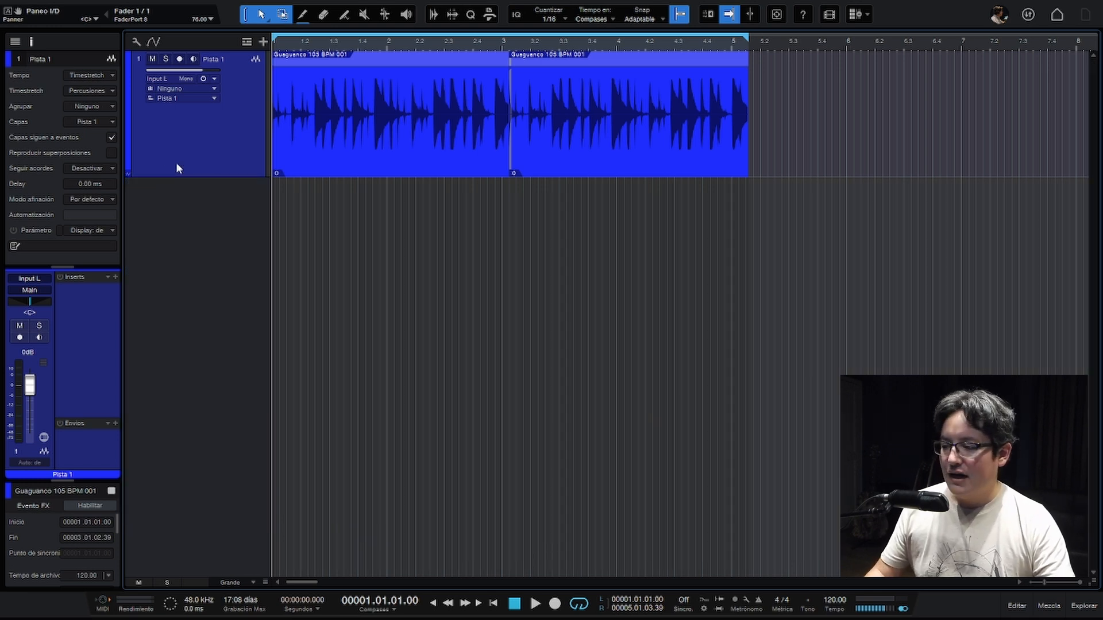
pyautogui.press('a')
pyautogui.click(191, 72)
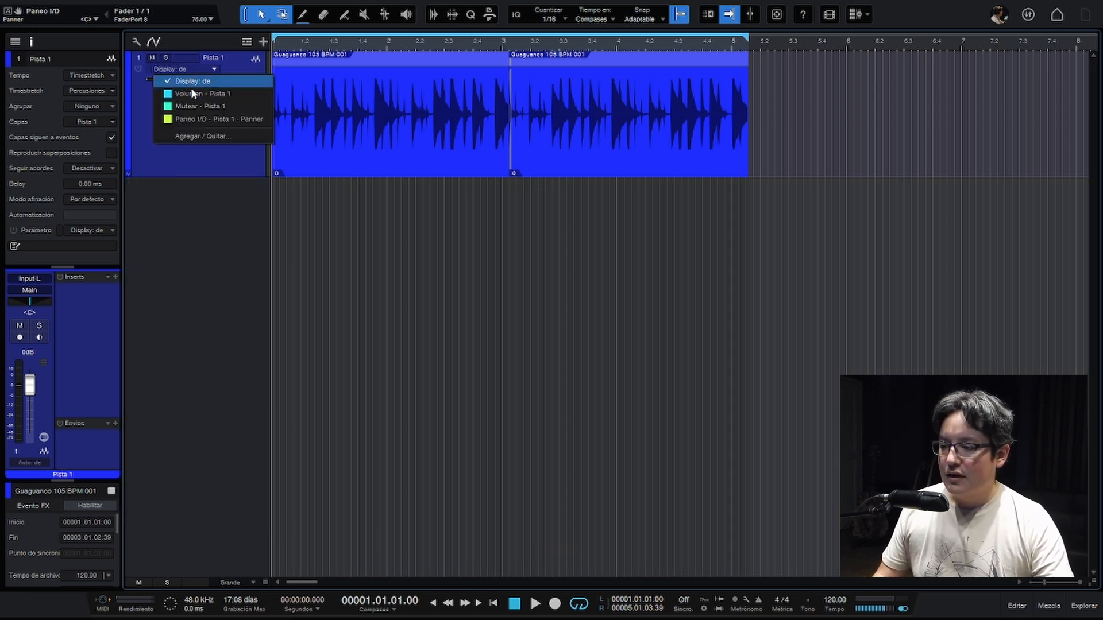
pyautogui.click(191, 89)
pyautogui.click(164, 68)
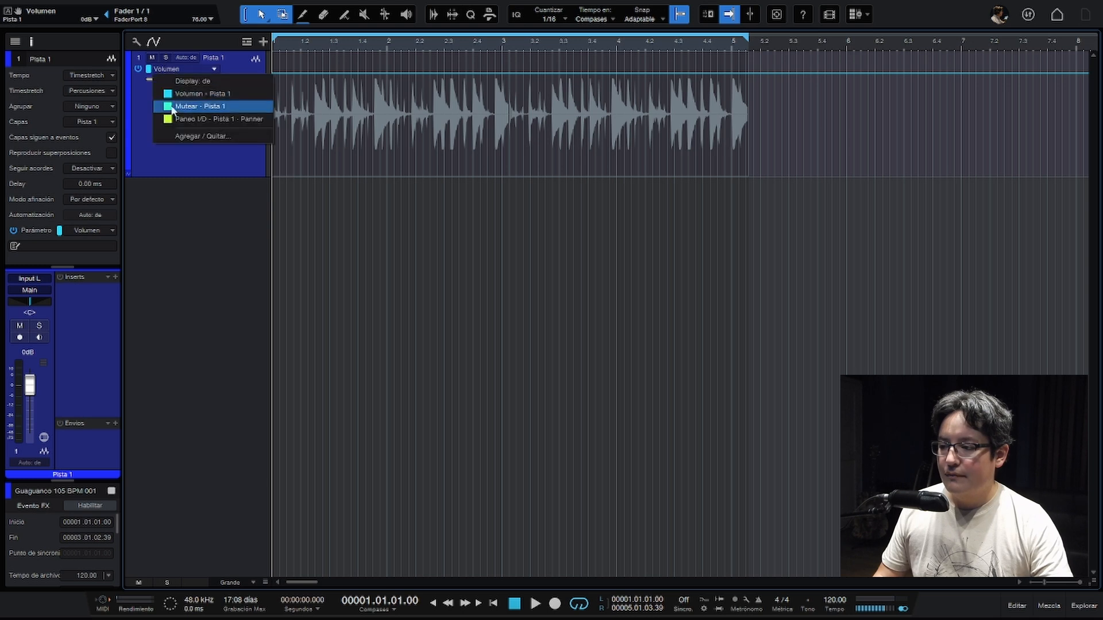
pyautogui.click(180, 97)
pyautogui.click(180, 70)
pyautogui.click(178, 77)
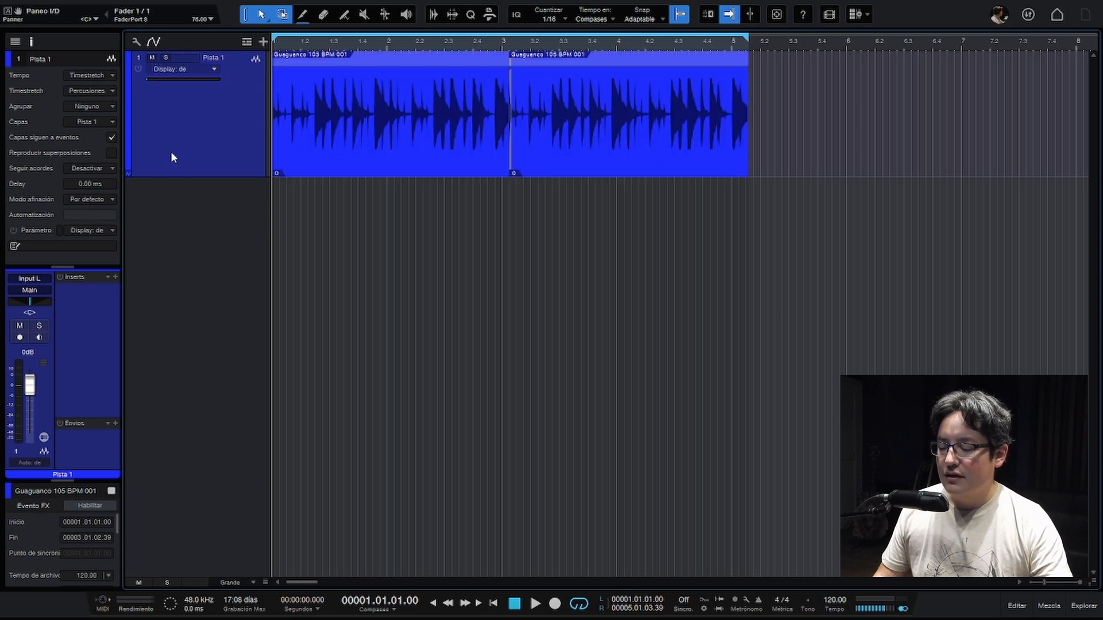
# - Expand Pista 1's envelopes, place the Paneo I/D lane above Mutear, and reduce the height of the Mutear lane
pyautogui.click(129, 174)
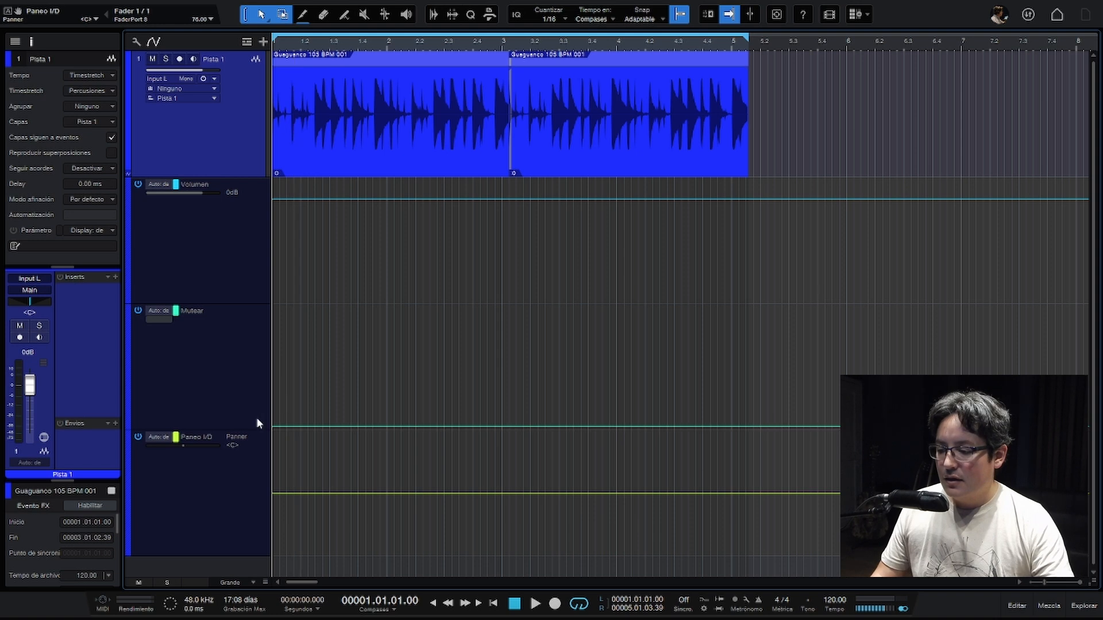
pyautogui.click(256, 432)
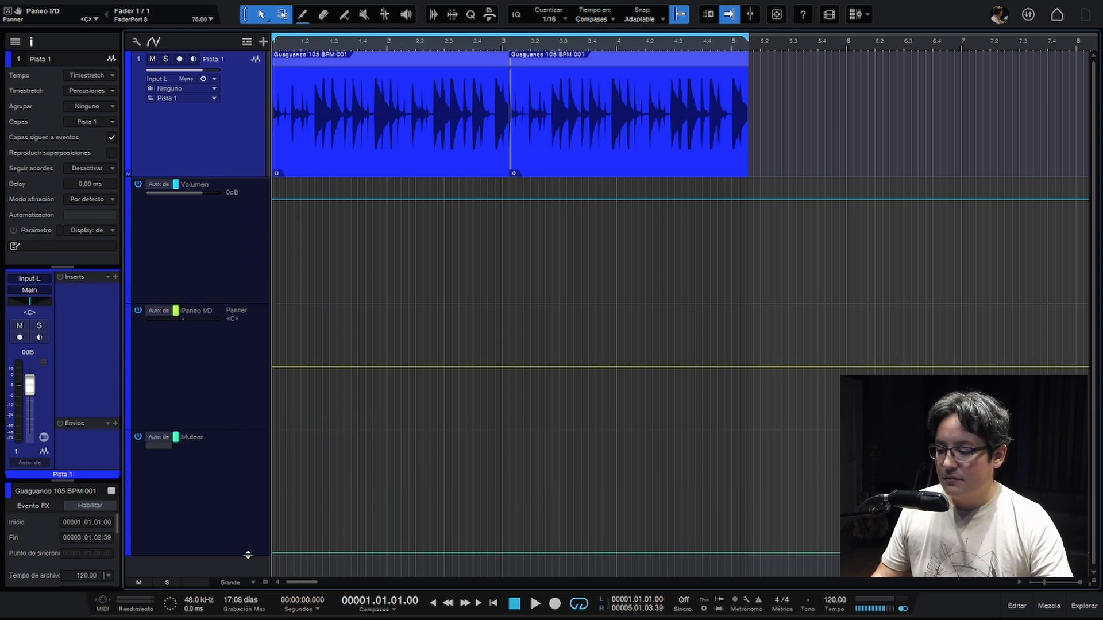
pyautogui.moveTo(247, 556); pyautogui.dragTo(240, 455)
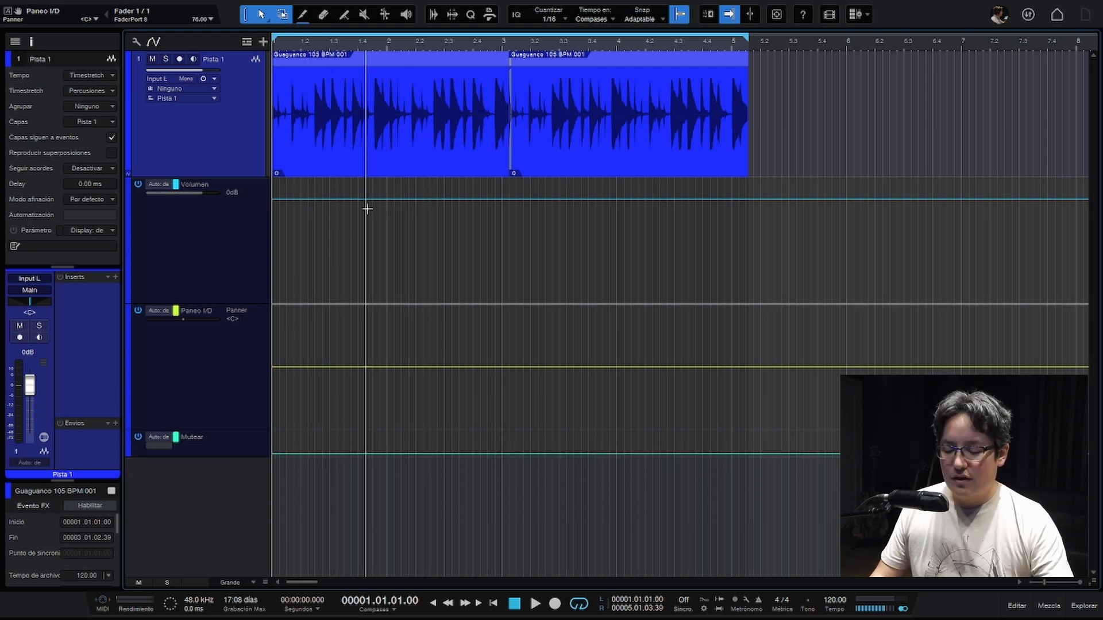
# - Listen to the loop and create a V-shaped dip in the Volumen envelope just before the start of bar 2
pyautogui.press('space')
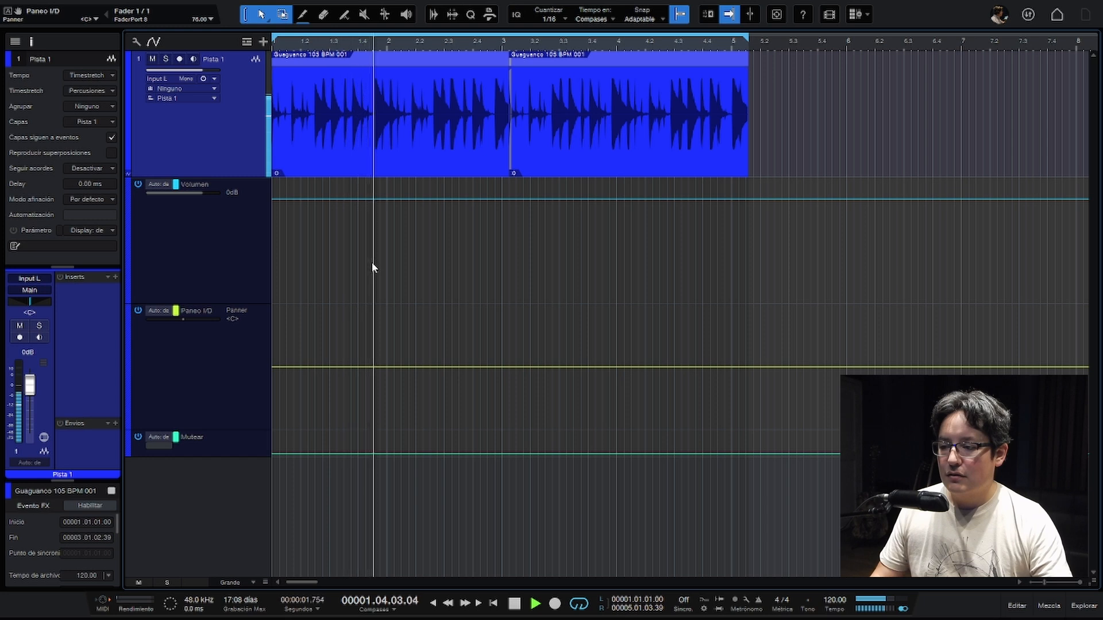
pyautogui.press('space')
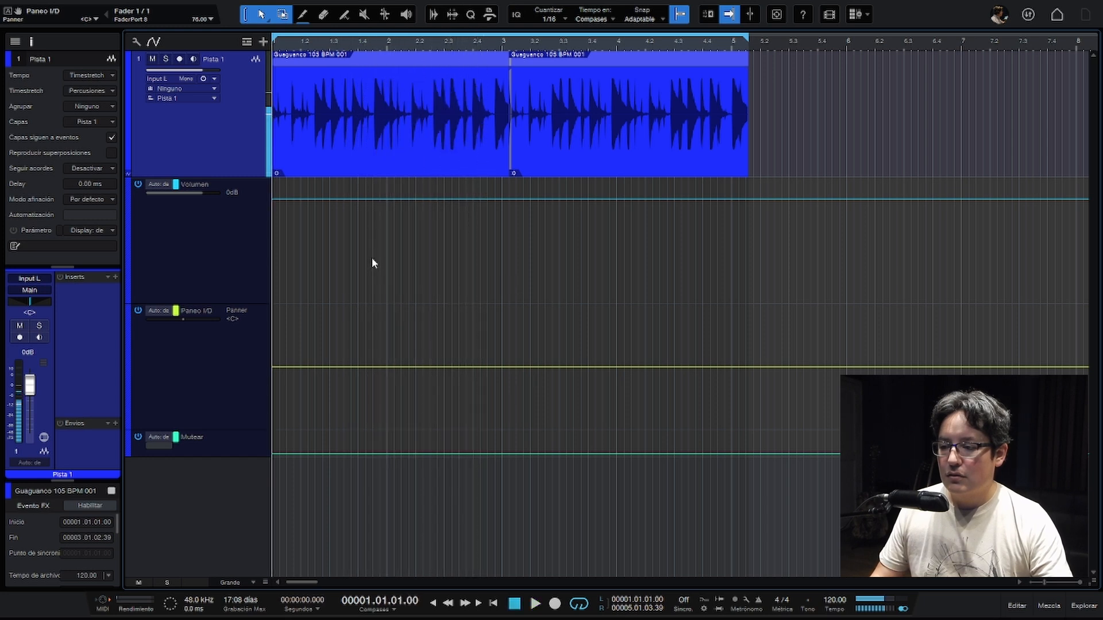
pyautogui.click(365, 200)
pyautogui.click(394, 200)
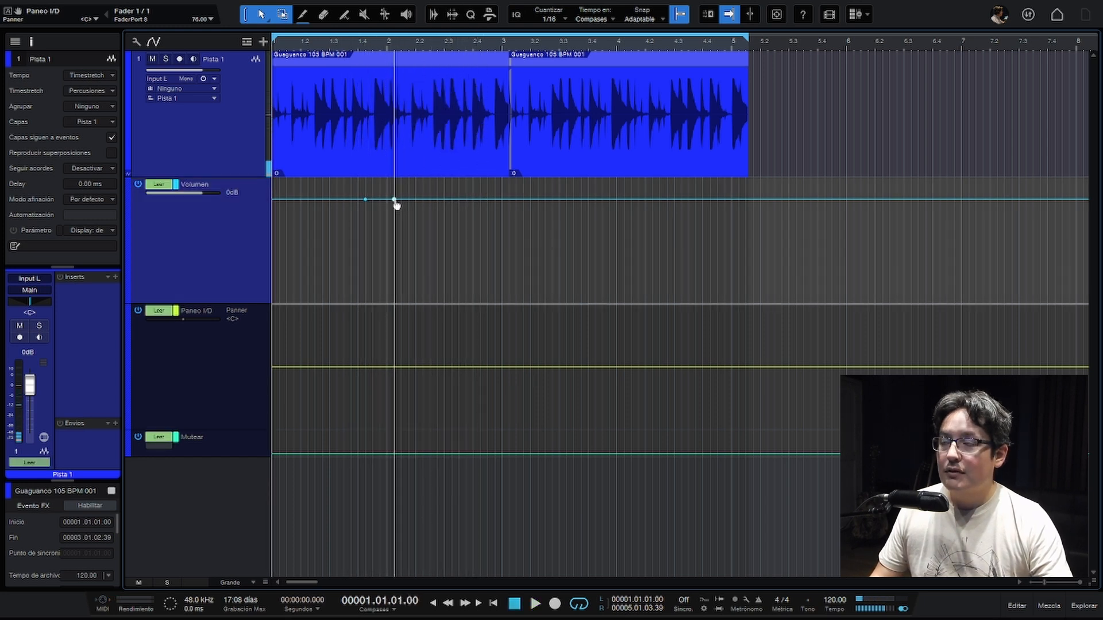
pyautogui.moveTo(382, 201); pyautogui.dragTo(379, 228)
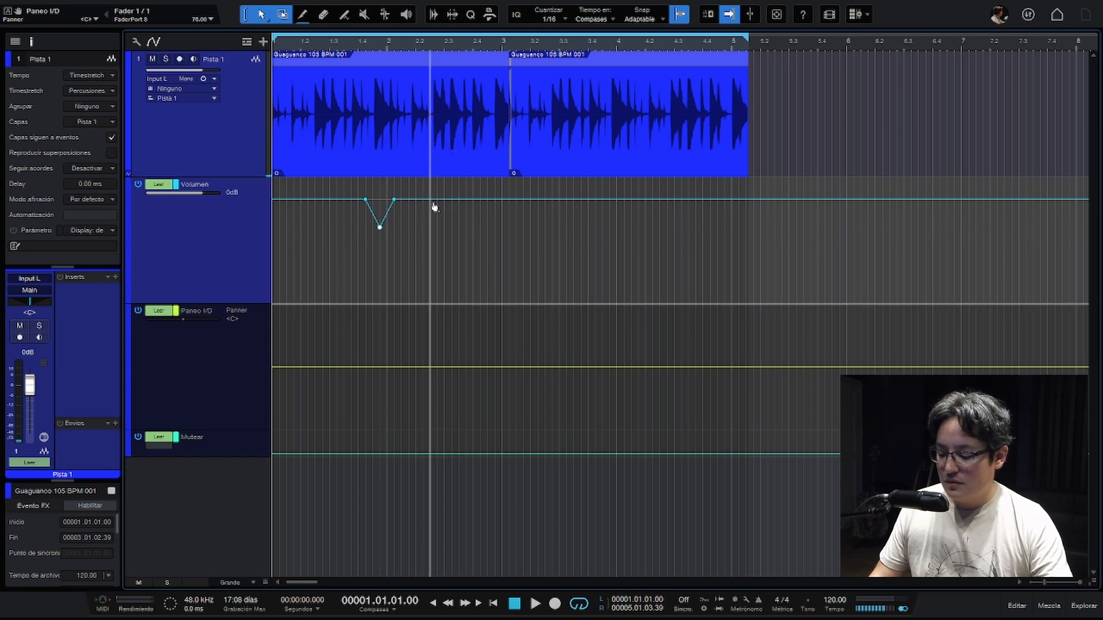
# - Turn snapping off, add two narrower dips to the Volumen envelope near beats 2.3 and 2.4, and play the result
pyautogui.press('n')
pyautogui.click(448, 199)
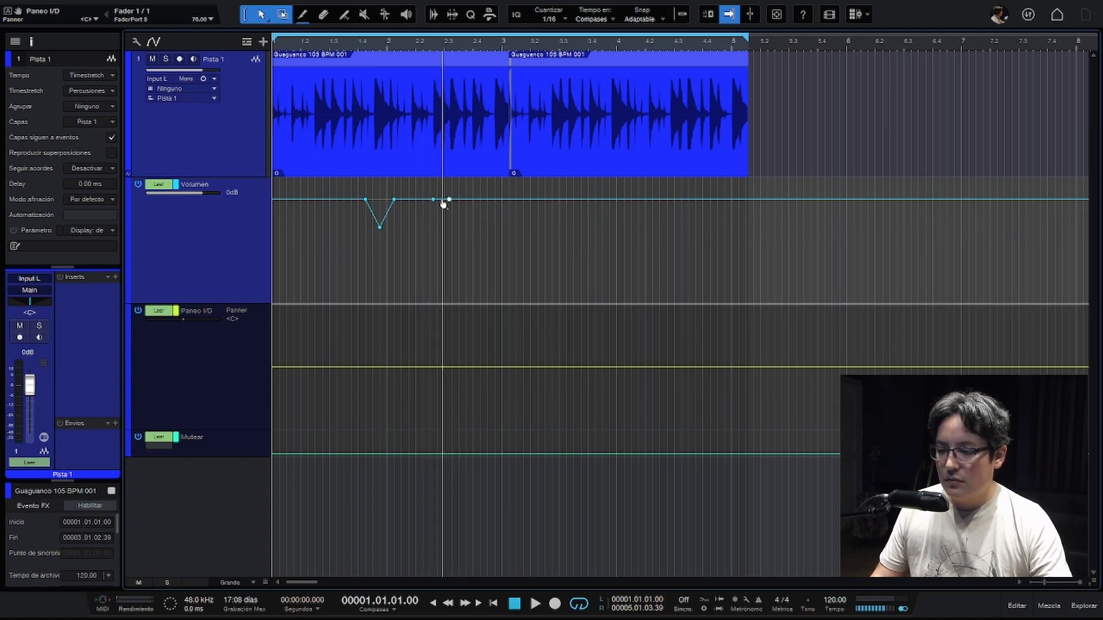
pyautogui.moveTo(441, 200); pyautogui.dragTo(443, 223)
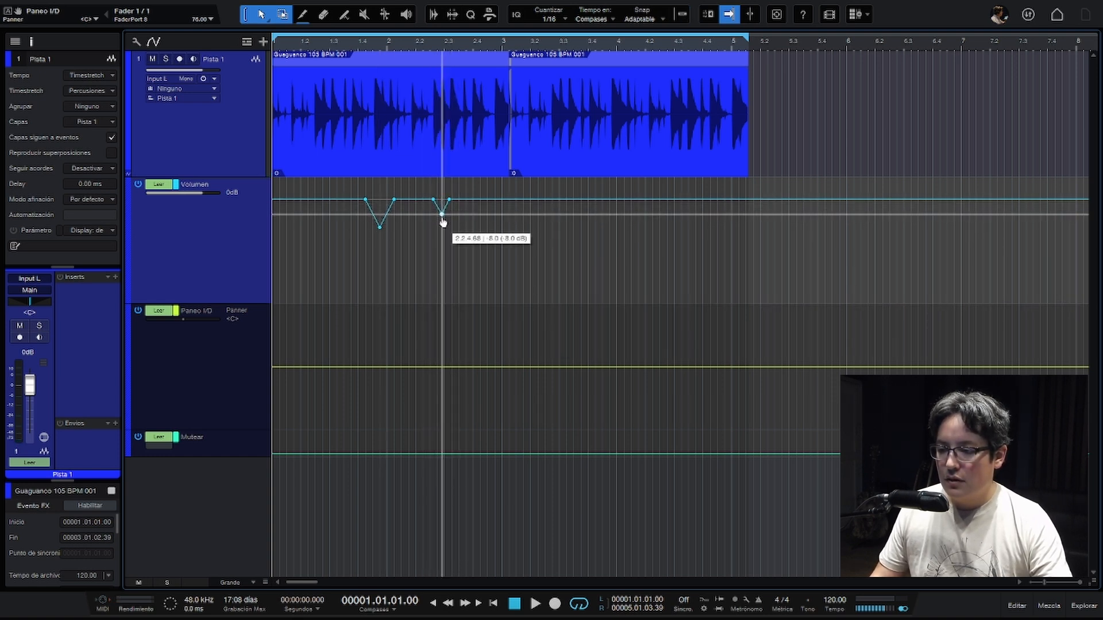
pyautogui.click(472, 200)
pyautogui.click(482, 200)
pyautogui.moveTo(476, 199); pyautogui.dragTo(475, 221)
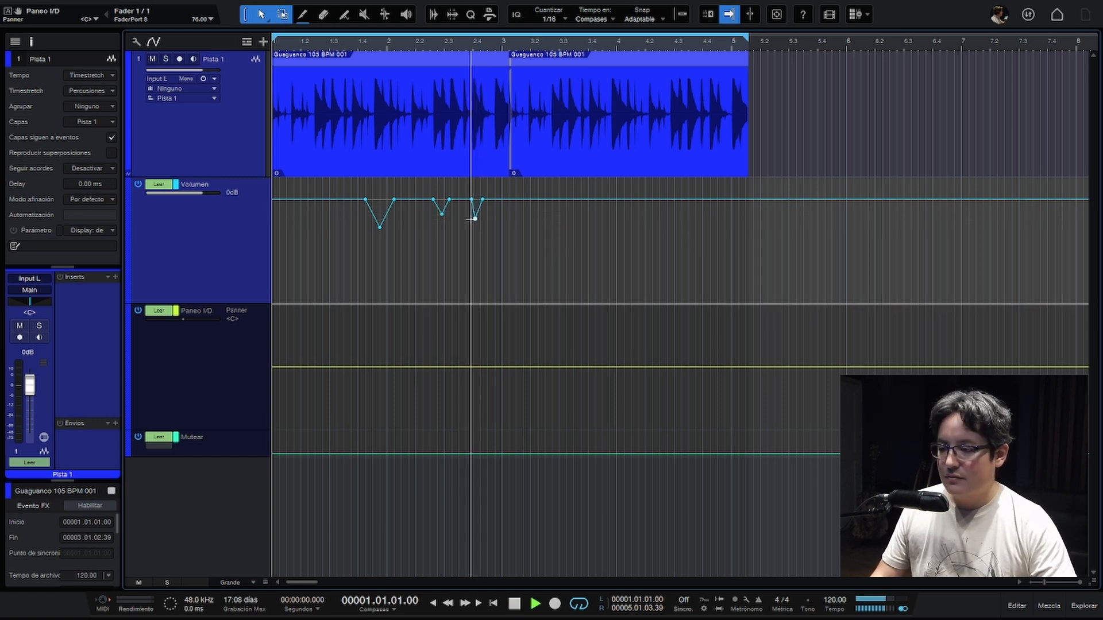
pyautogui.press('space')
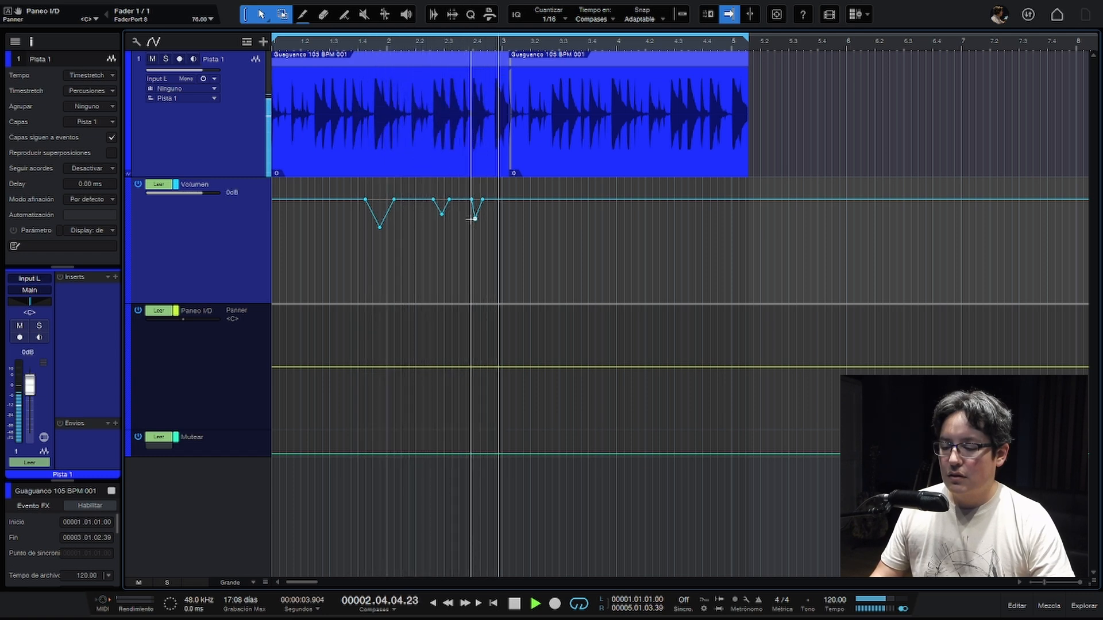
pyautogui.press('space')
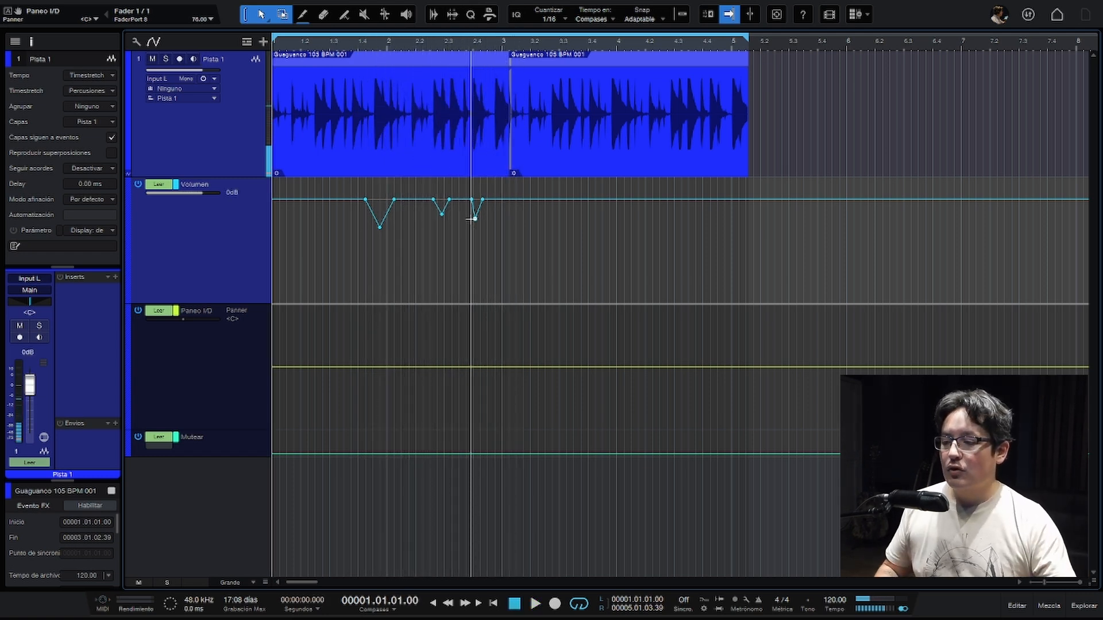
# - Try a triangle wave on the Volumen envelope from about beat 3.2 to the start of bar 5, play it, and undo it
pyautogui.press('e')
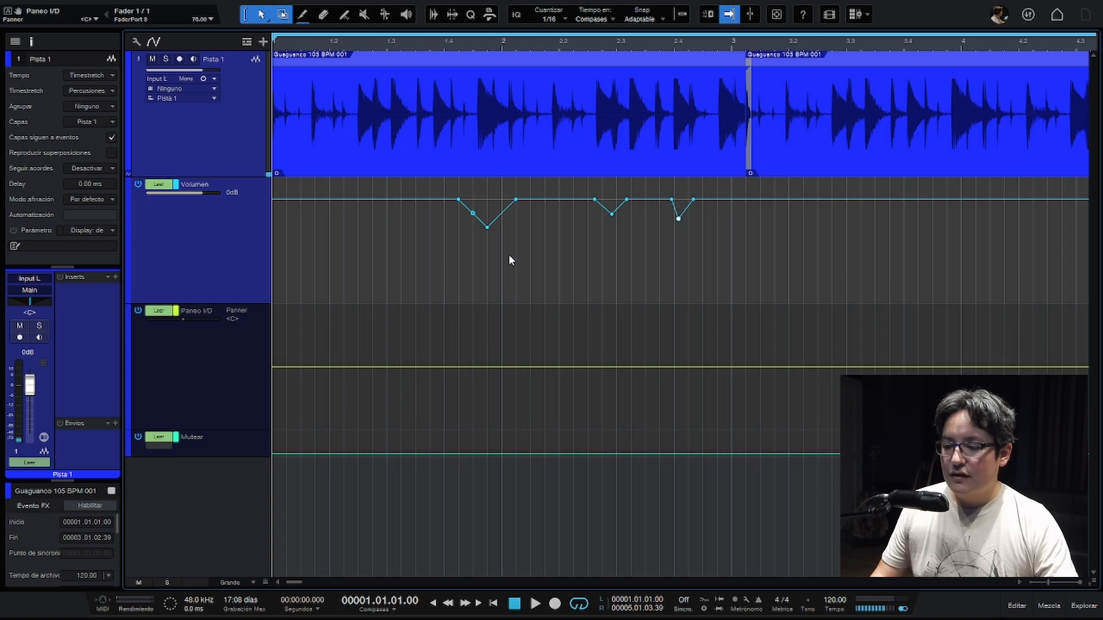
pyautogui.click(472, 213)
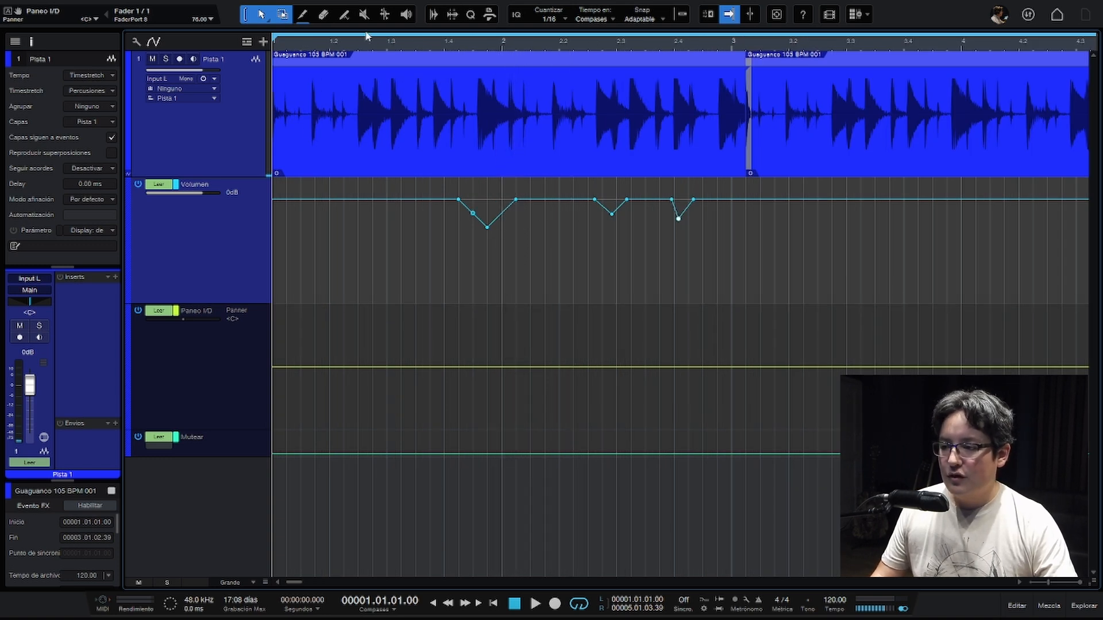
pyautogui.click(345, 16)
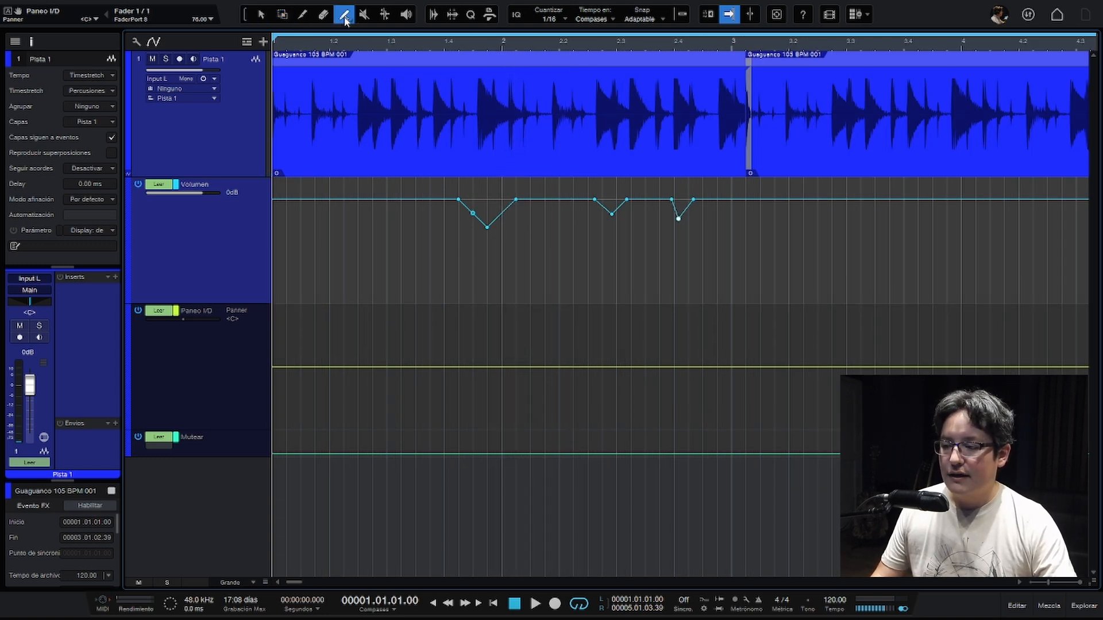
pyautogui.click(345, 17)
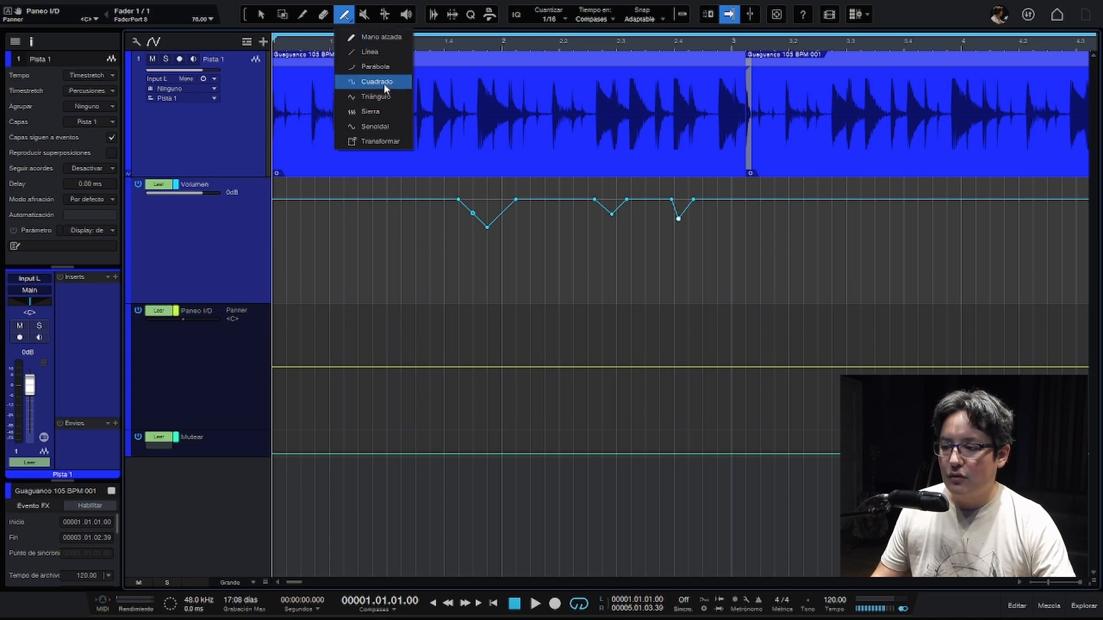
pyautogui.click(373, 96)
pyautogui.press('w')
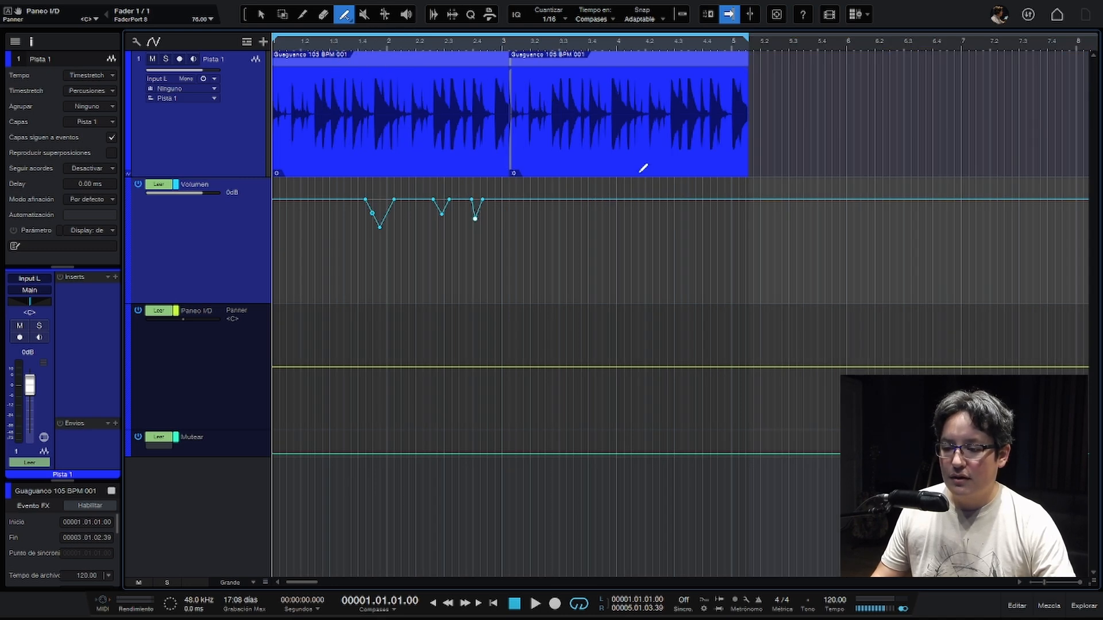
pyautogui.moveTo(535, 199)
pyautogui.mouseDown()
pyautogui.moveTo(697, 206)
pyautogui.moveTo(750, 202)
pyautogui.moveTo(745, 182)
pyautogui.moveTo(768, 264)
pyautogui.moveTo(750, 295)
pyautogui.moveTo(745, 287)
pyautogui.mouseUp()
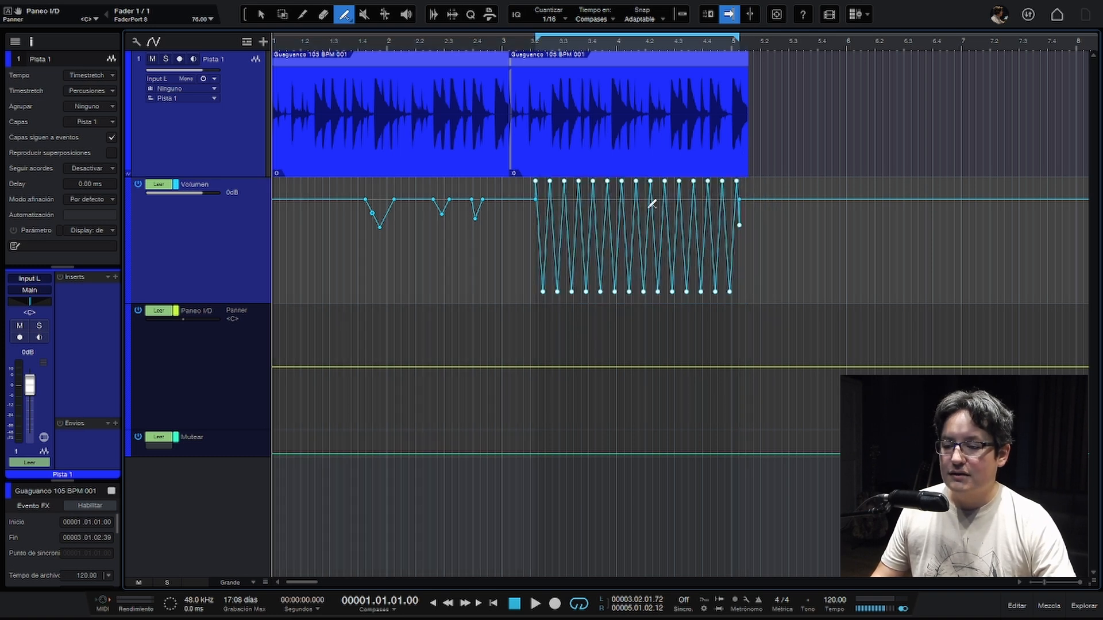
pyautogui.press('space')
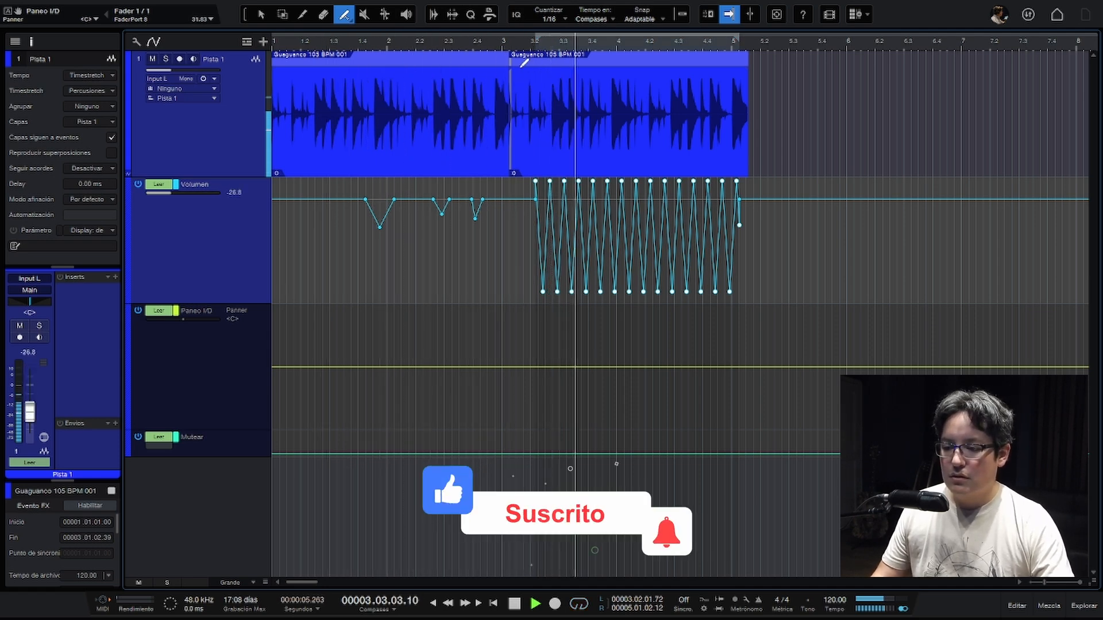
pyautogui.press('space')
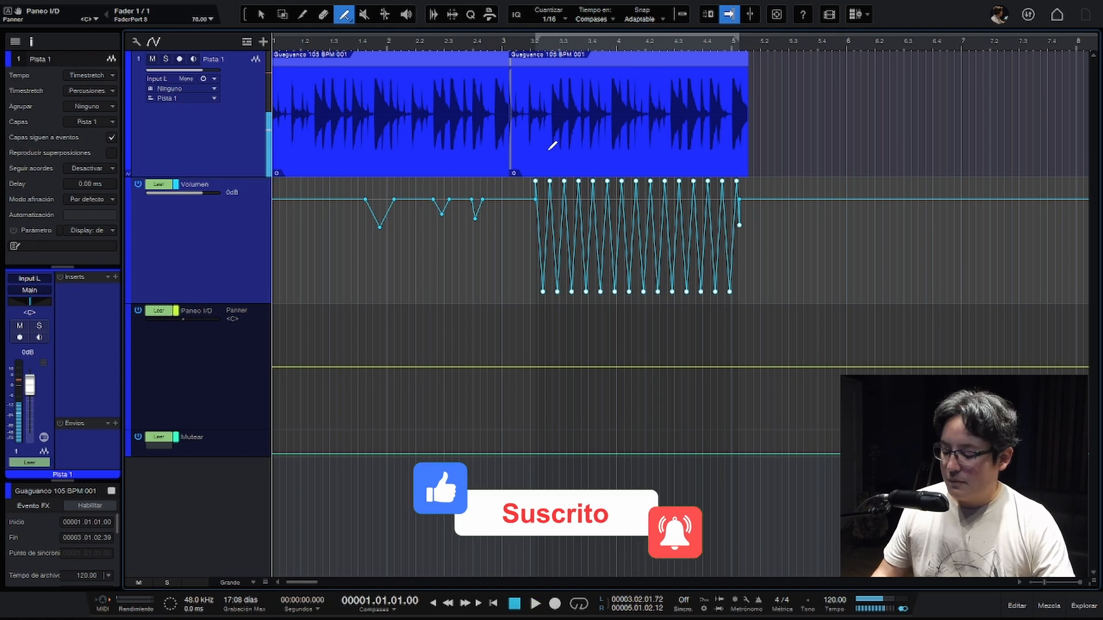
pyautogui.hotkey('ctrl', 'z')
# - Draw a freehand wavy curve on the Volumen envelope from about the start of bar 3 to bar 5 and play it from bar 3
pyautogui.click(346, 17)
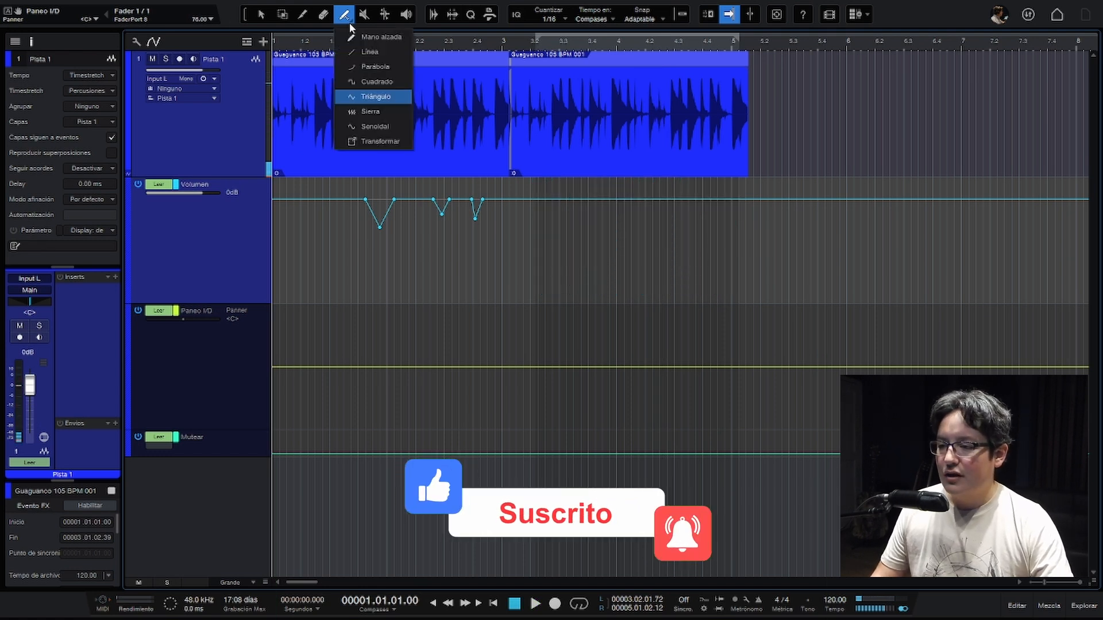
pyautogui.click(358, 38)
pyautogui.moveTo(521, 199); pyautogui.dragTo(547, 199)
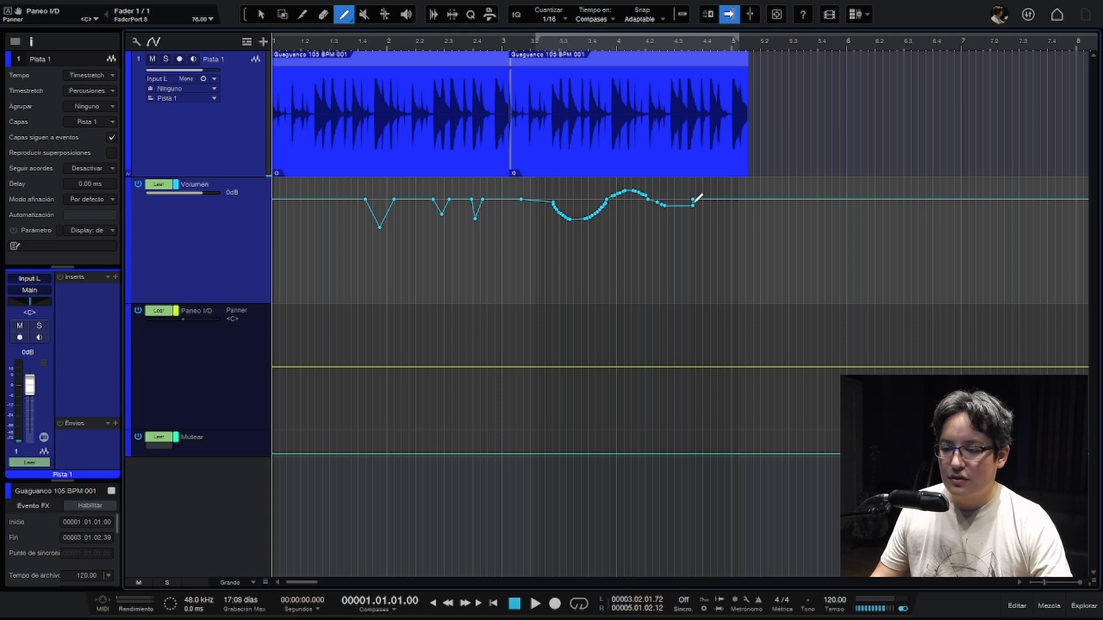
pyautogui.moveTo(742, 189); pyautogui.dragTo(752, 201)
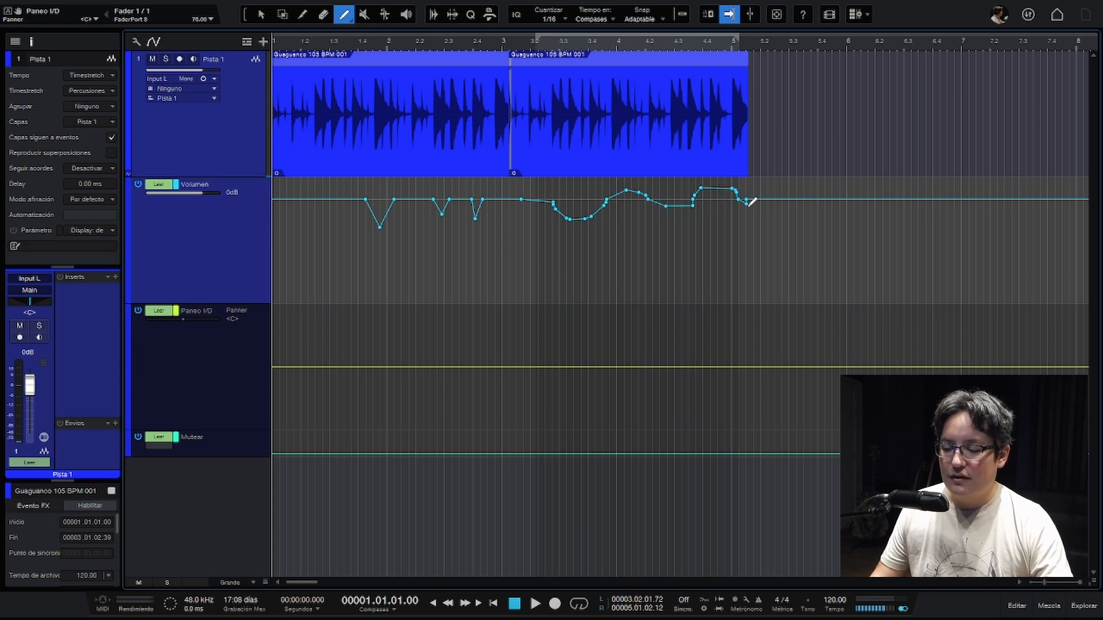
pyautogui.click(505, 48)
pyautogui.press('space')
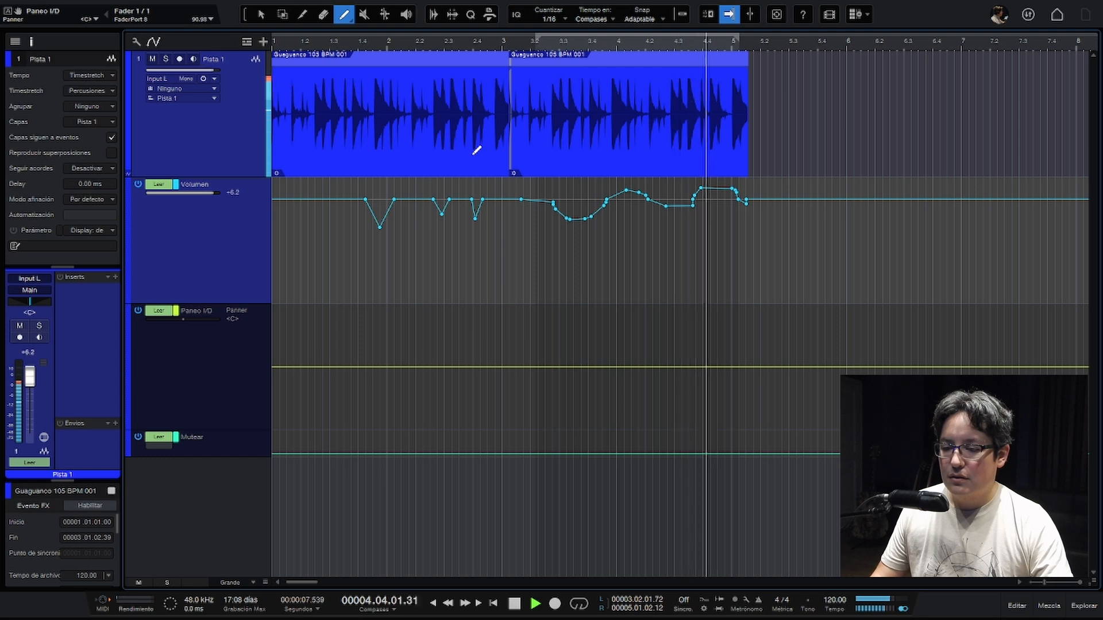
pyautogui.press('space')
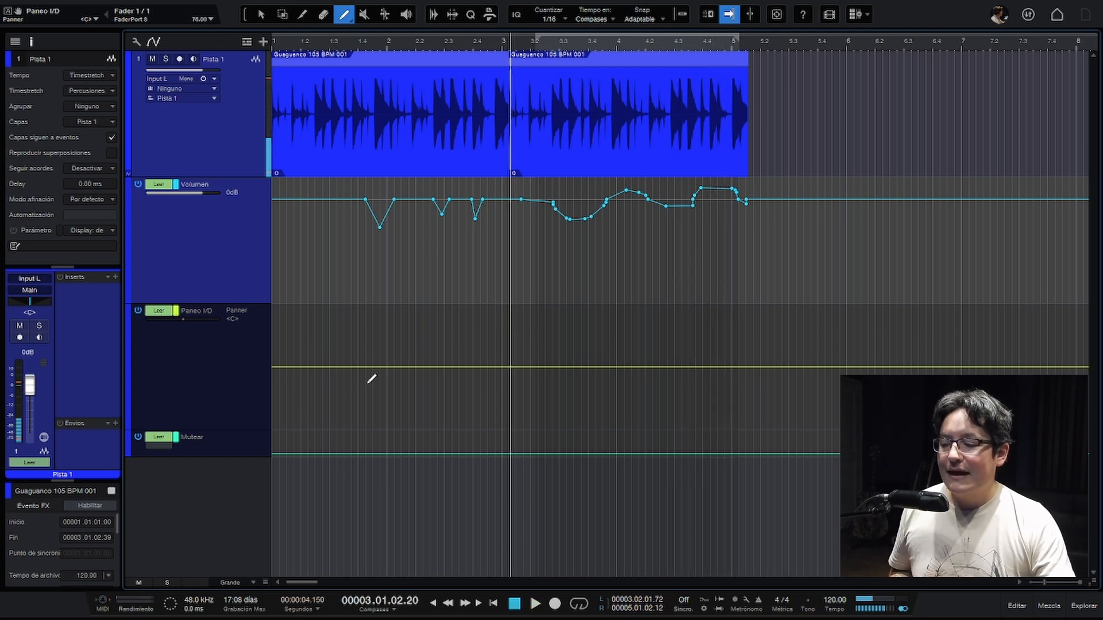
# - Create three stepped sections in the Paneo I/D envelope between about beats 1.4 and 4.2, at about L63, R61 and R16
pyautogui.click(260, 18)
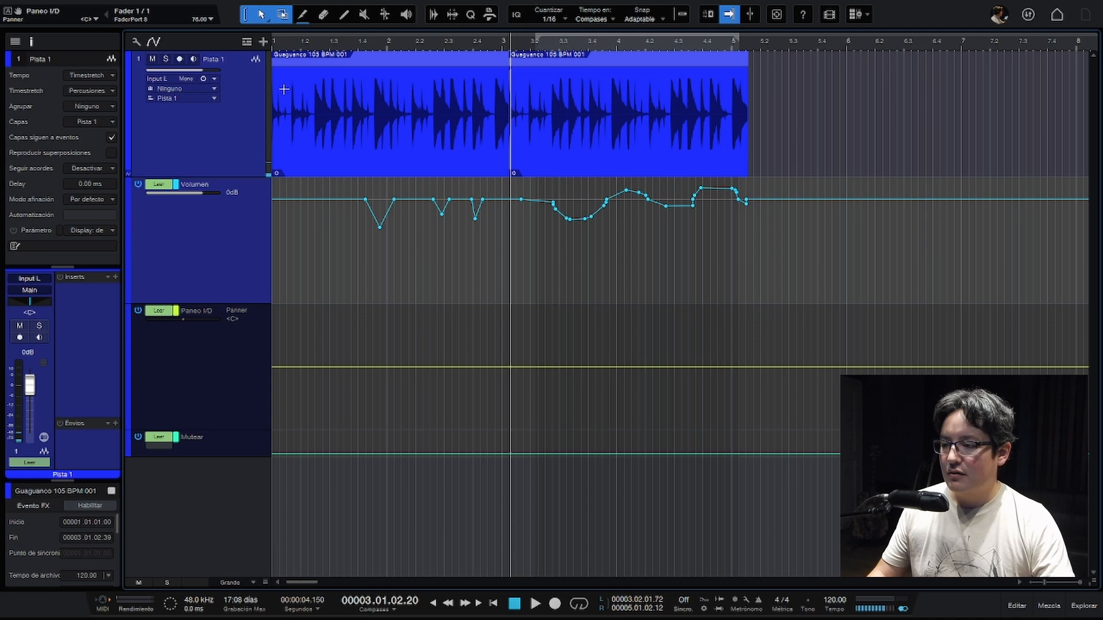
pyautogui.click(376, 370)
pyautogui.click(437, 368)
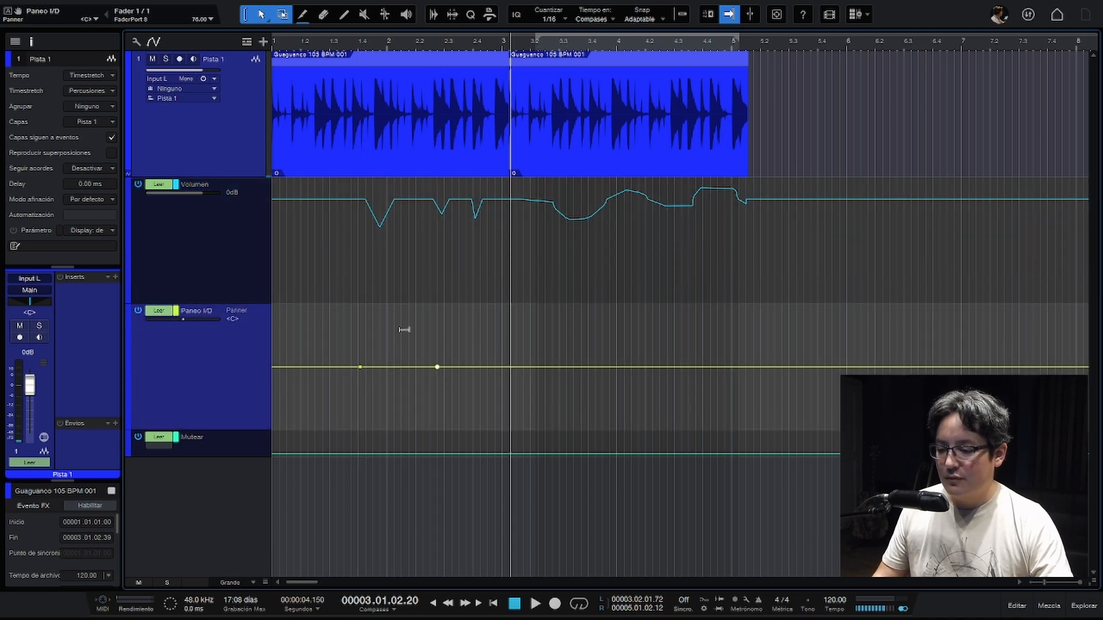
pyautogui.moveTo(403, 331); pyautogui.dragTo(402, 291)
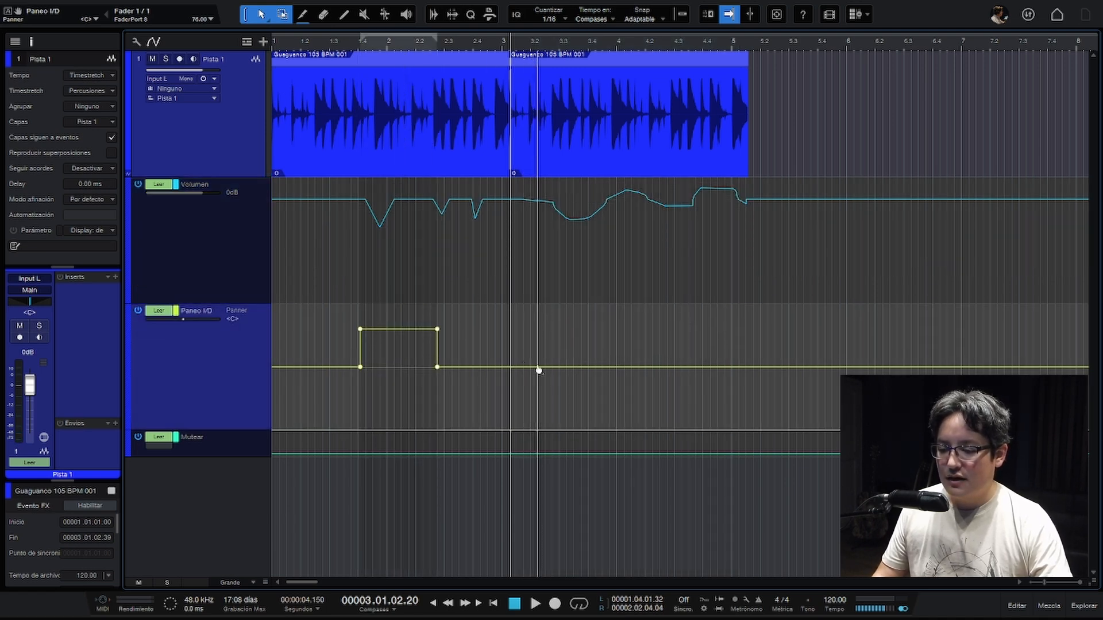
pyautogui.click(537, 367)
pyautogui.moveTo(498, 367); pyautogui.dragTo(511, 402)
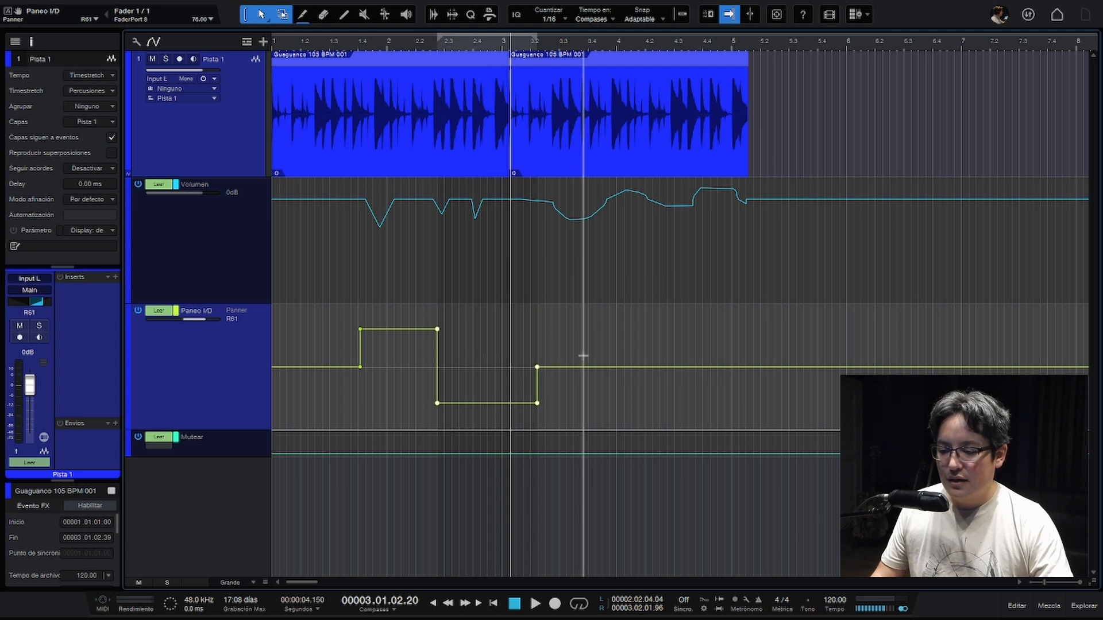
pyautogui.click(669, 368)
pyautogui.moveTo(576, 315); pyautogui.dragTo(617, 337)
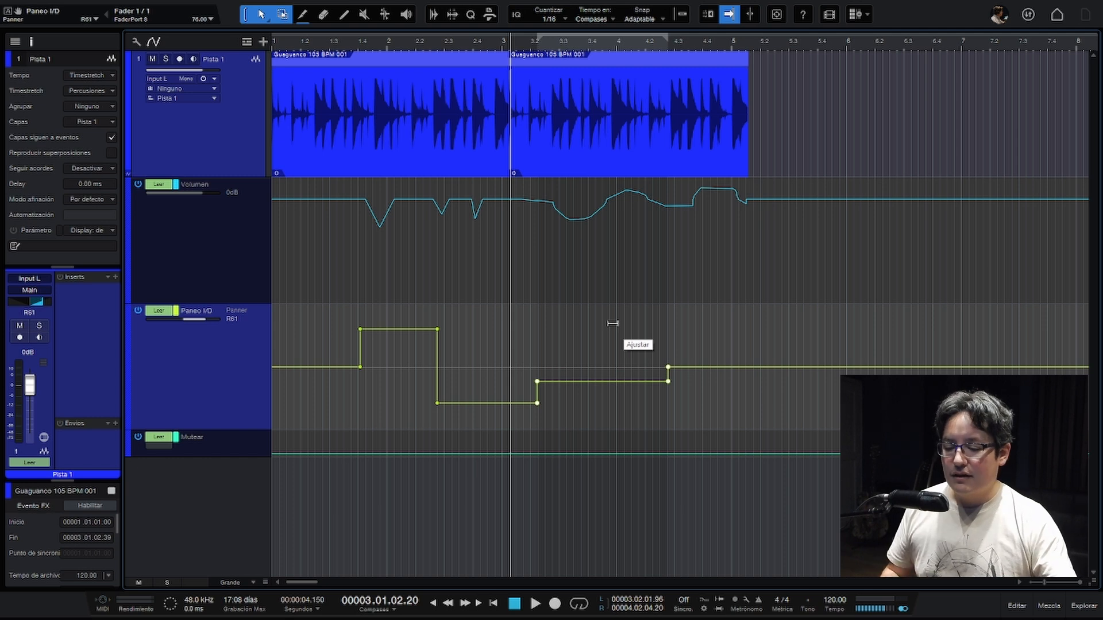
pyautogui.moveTo(613, 323); pyautogui.dragTo(610, 319)
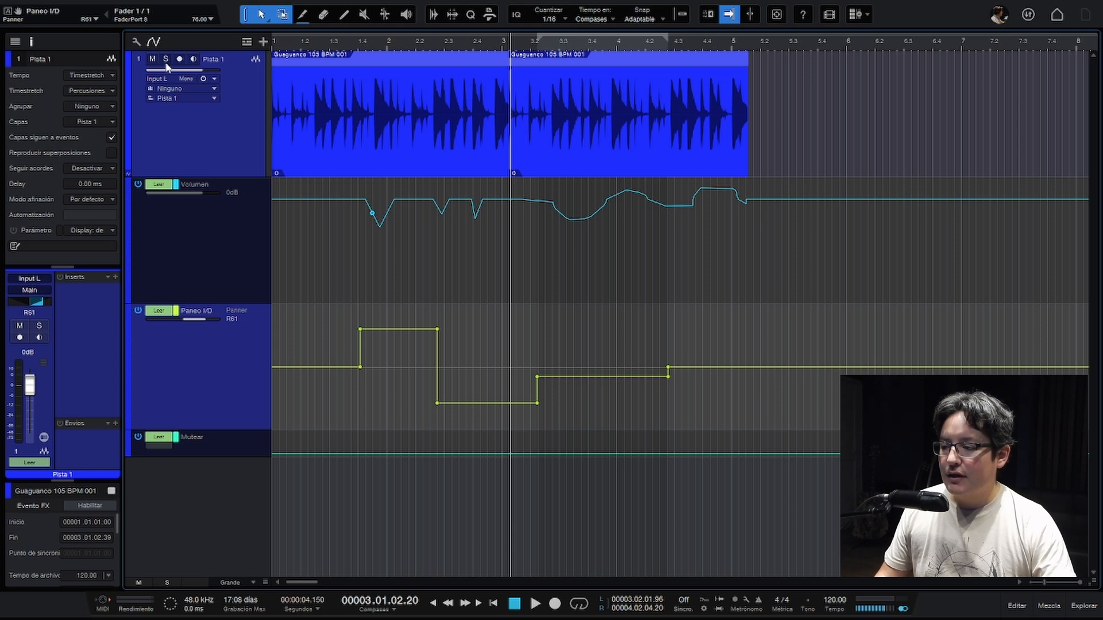
# - Play the second loop from bar 3 and watch Pista 1's fader and pan follow the automation
pyautogui.click(181, 159)
pyautogui.click(236, 441)
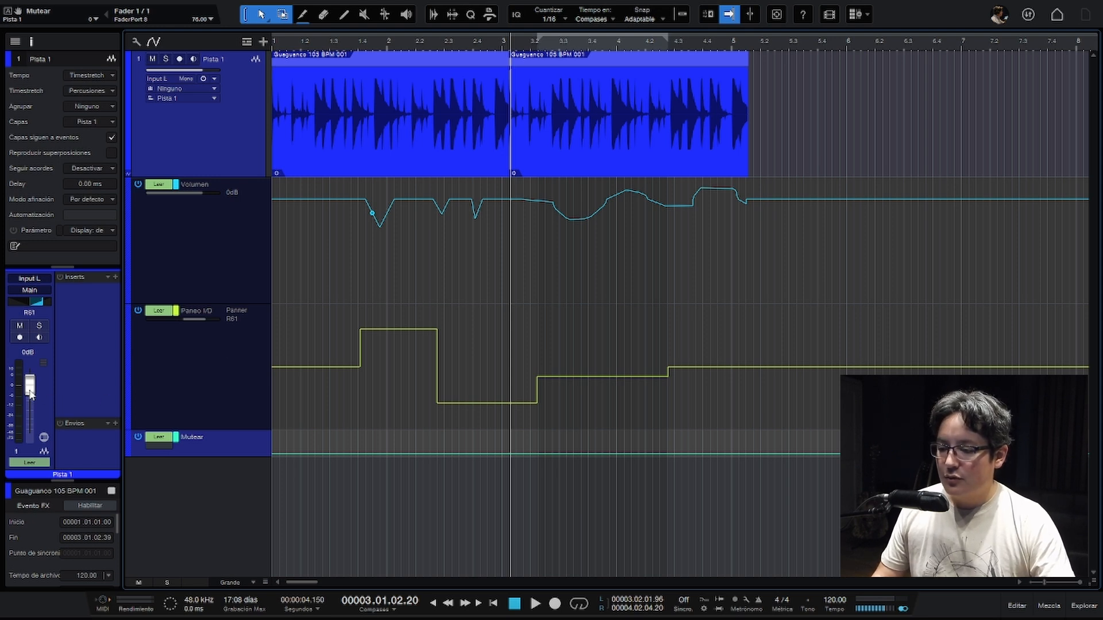
pyautogui.press('space')
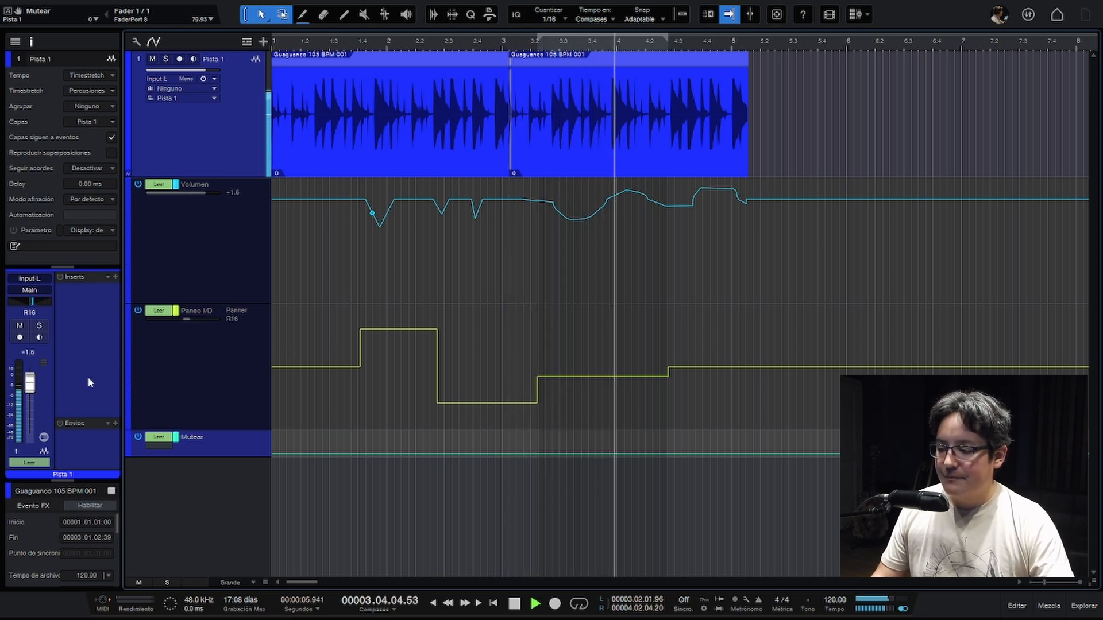
pyautogui.press('space')
pyautogui.click(207, 387)
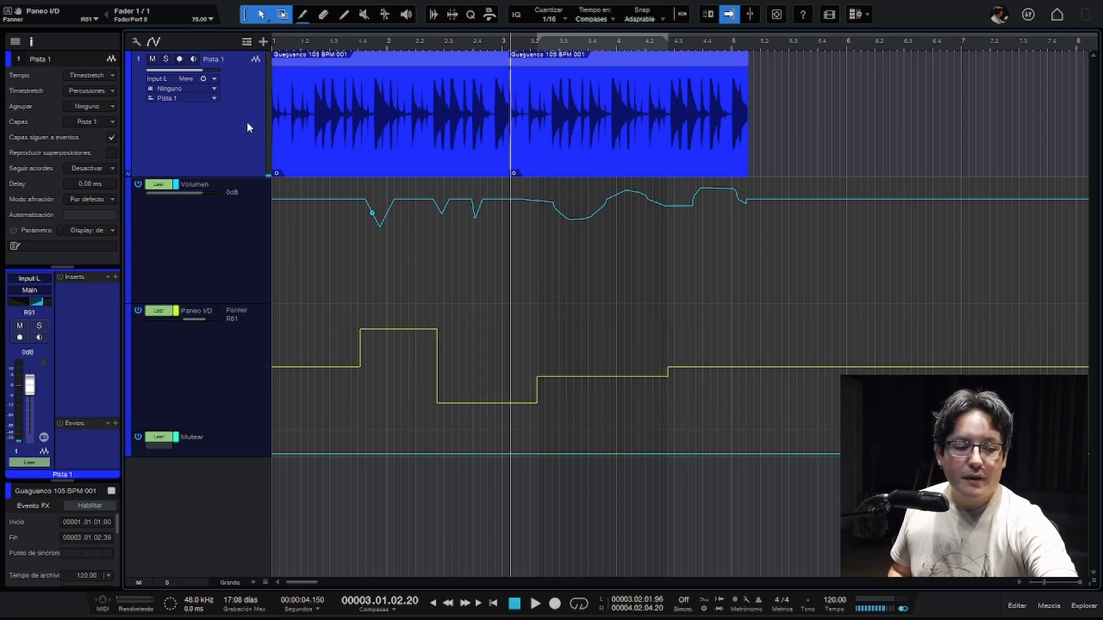
# - Insert a Pro EQ on Pista 1, move its window lower, and hide the track's envelope lanes
pyautogui.hotkey('alt', 'e')
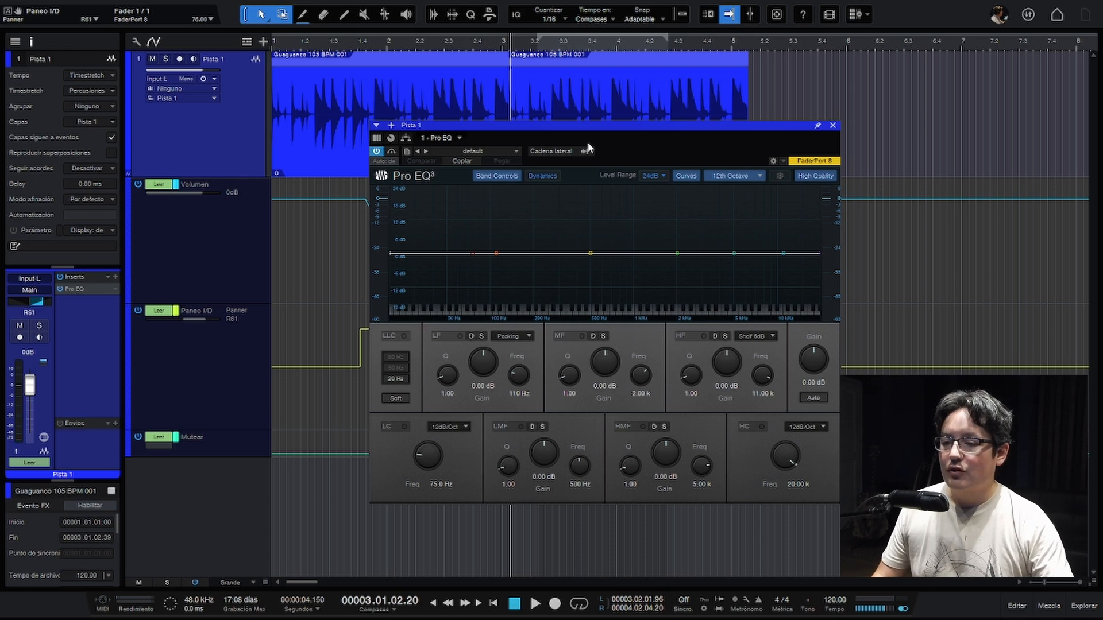
pyautogui.moveTo(603, 129); pyautogui.dragTo(577, 141)
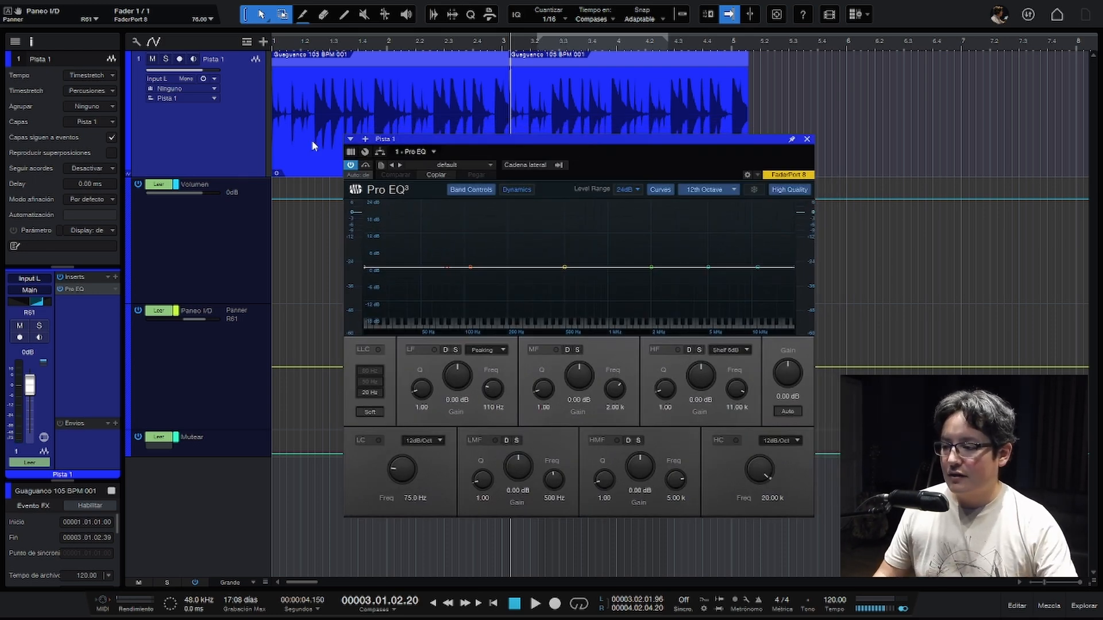
pyautogui.press('a')
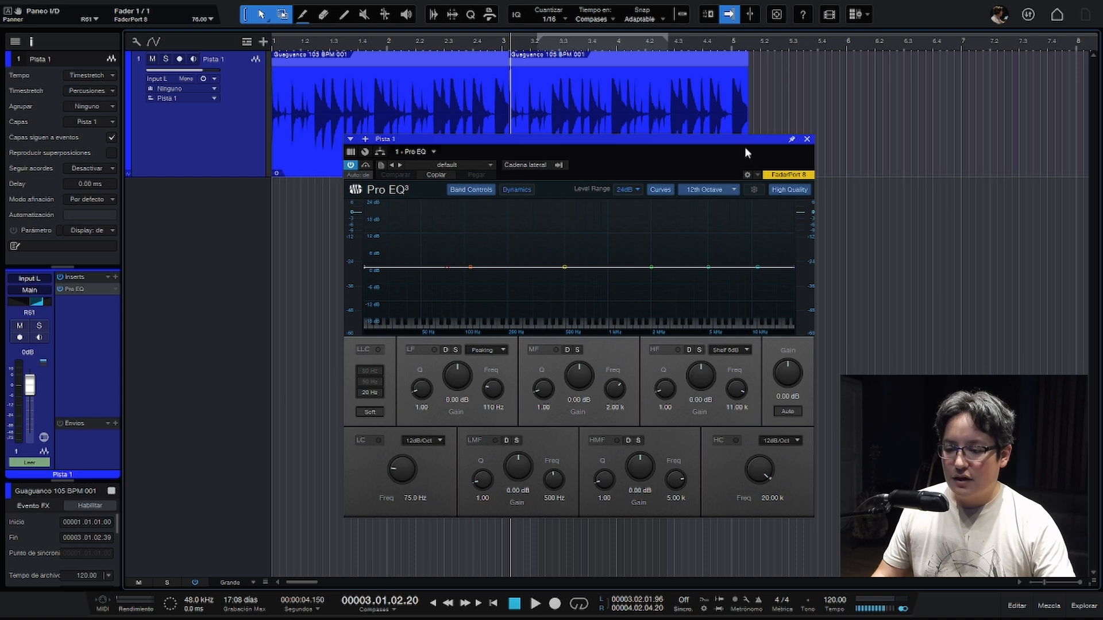
# - Enable the equalizer's MF band with a slight boost of about 0.79 dB at 2.06 kHz and return playback to the start
pyautogui.moveTo(653, 267)
pyautogui.mouseDown()
pyautogui.moveTo(652, 224)
pyautogui.moveTo(655, 297)
pyautogui.moveTo(649, 231)
pyautogui.moveTo(652, 289)
pyautogui.moveTo(651, 265)
pyautogui.mouseUp()
pyautogui.press(',')
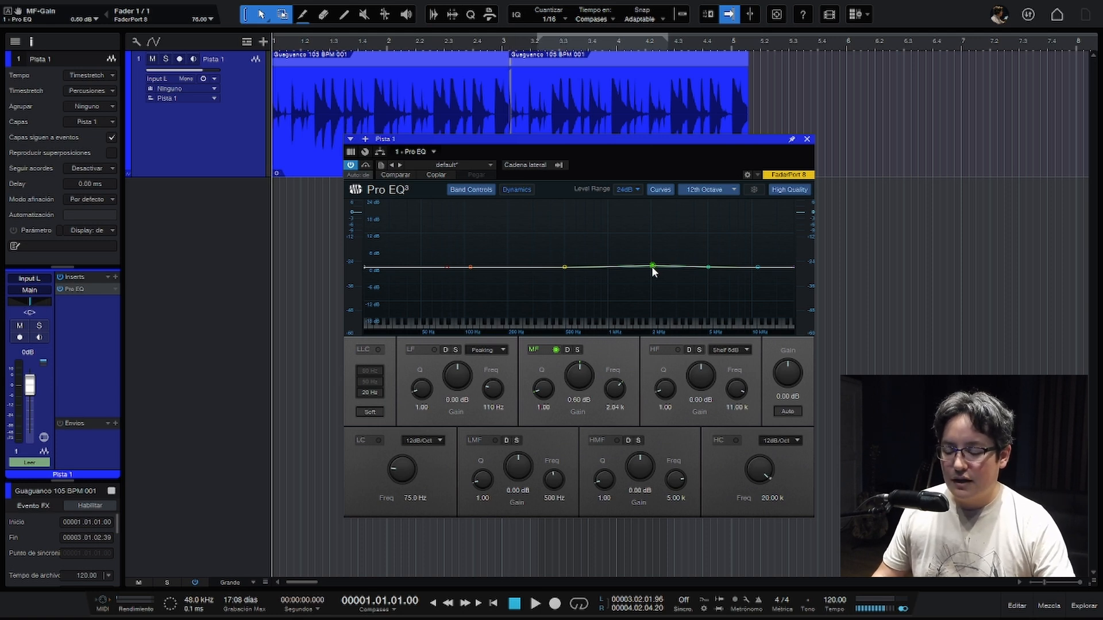
pyautogui.click(555, 349)
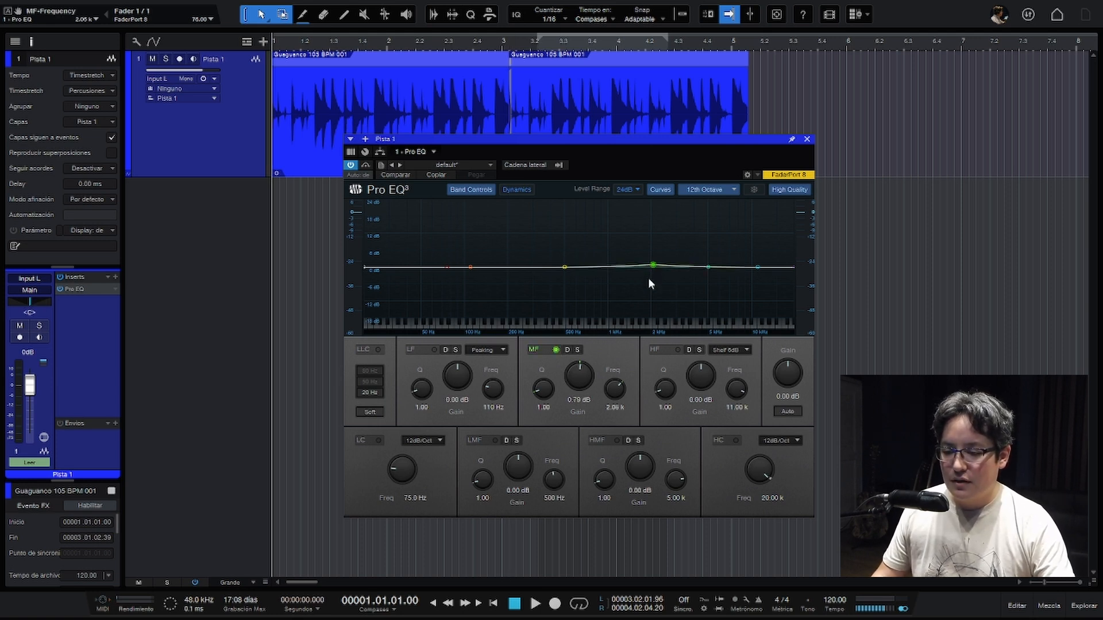
# - Show the MF-Gain automation over Pista 1's waveform and create a triangular peak near beat 1.4
pyautogui.rightClick(576, 382)
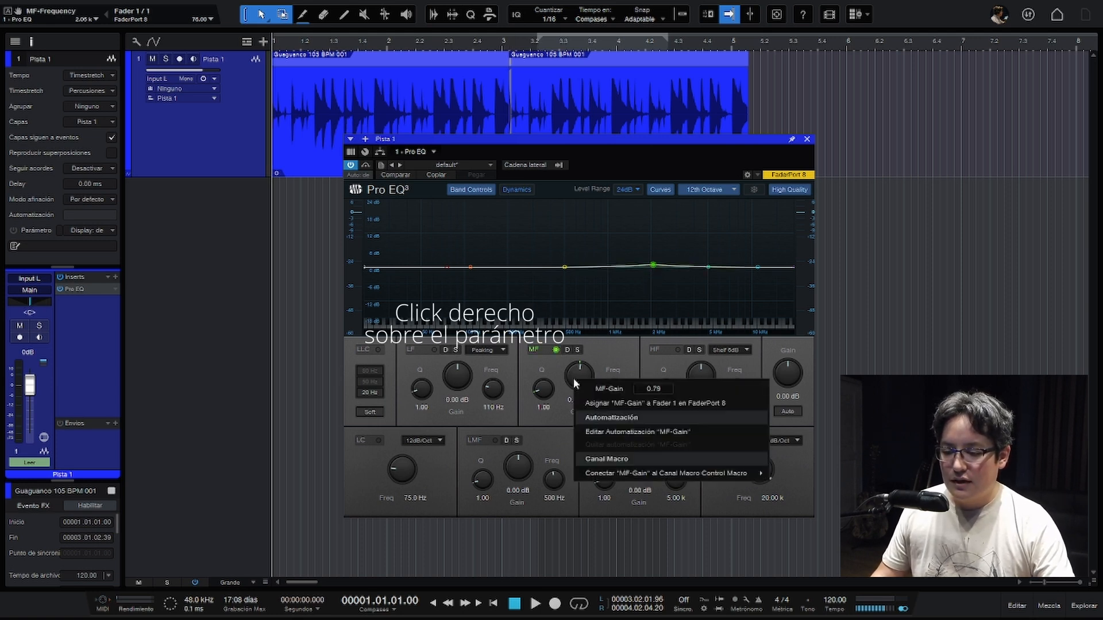
pyautogui.click(597, 432)
pyautogui.moveTo(528, 146); pyautogui.dragTo(638, 205)
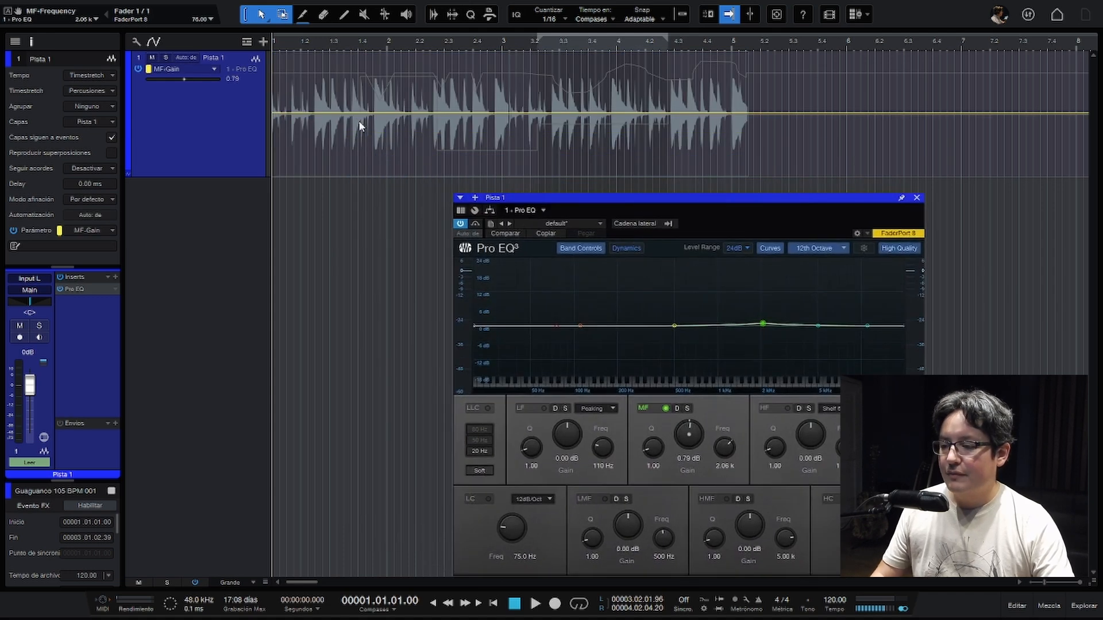
pyautogui.click(316, 113)
pyautogui.click(405, 113)
pyautogui.moveTo(369, 113); pyautogui.dragTo(368, 71)
# - Add a V-shaped dip to the MF-Gain envelope just after beat 2.4 and play the result
pyautogui.click(456, 113)
pyautogui.click(509, 113)
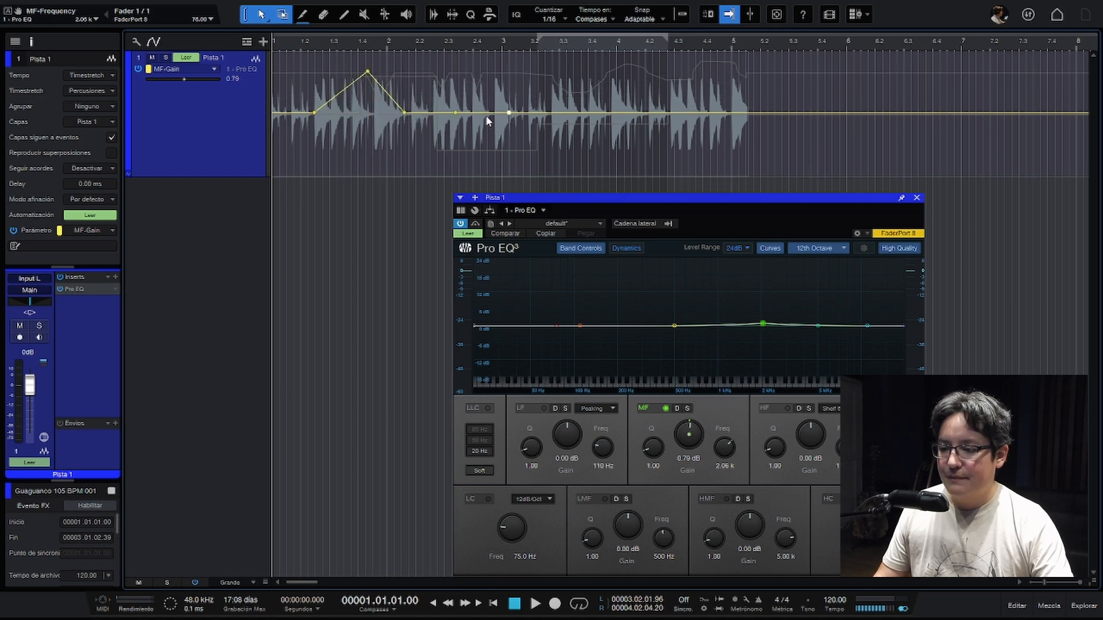
pyautogui.moveTo(483, 113); pyautogui.dragTo(488, 148)
pyautogui.press('space')
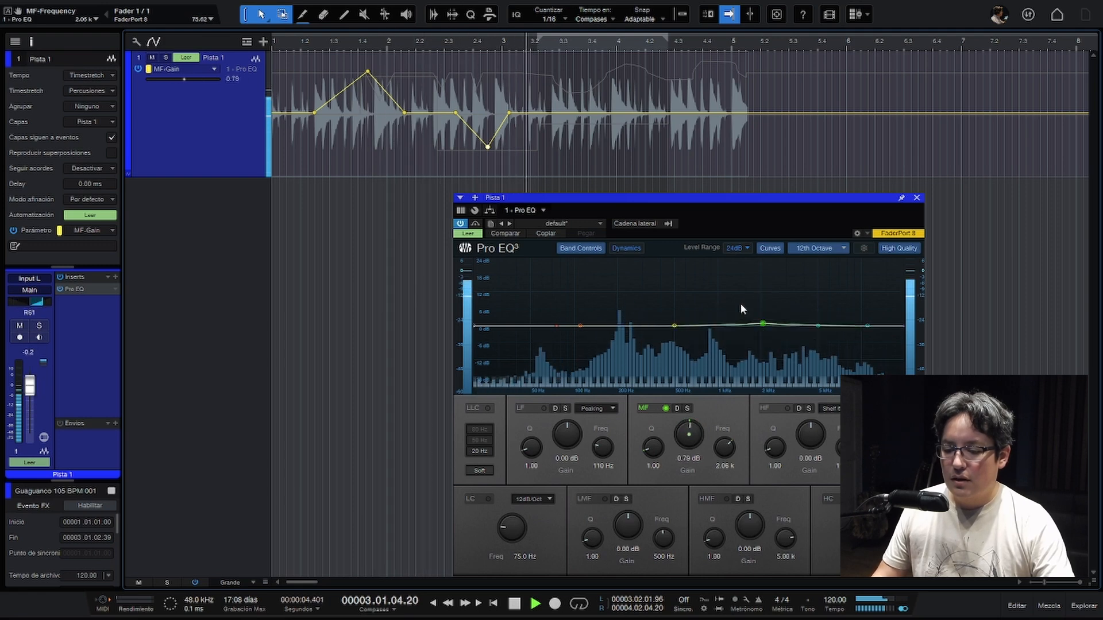
pyautogui.press('space')
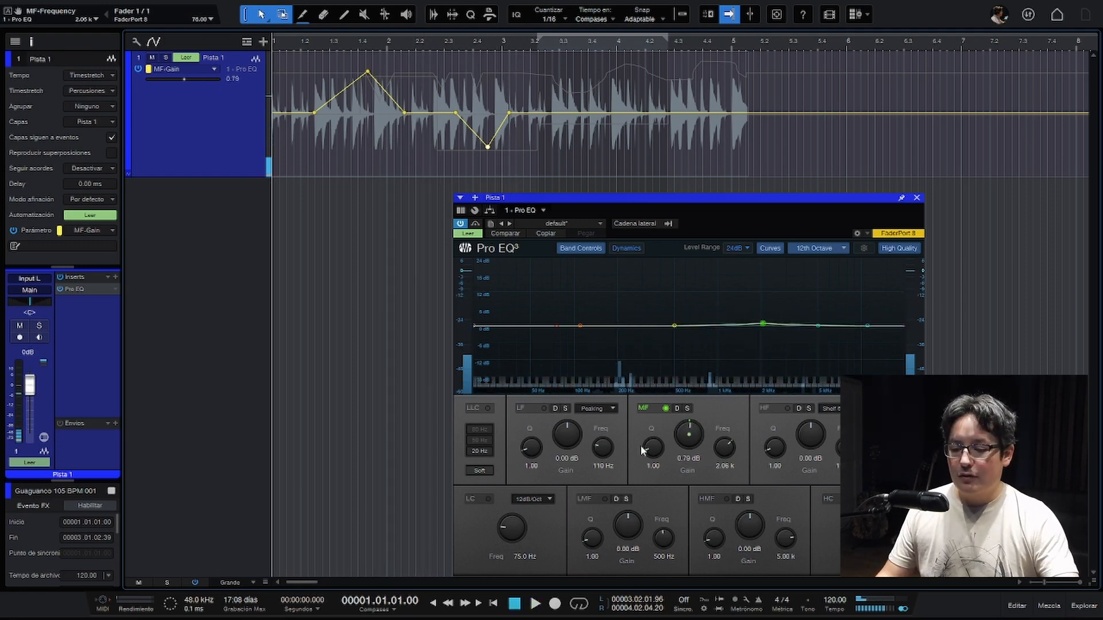
# - Show the MF-Frequency automation on Pista 1, create a rising ramp from about beat 1.3 to 2.3, and play it
pyautogui.rightClick(726, 454)
pyautogui.click(753, 503)
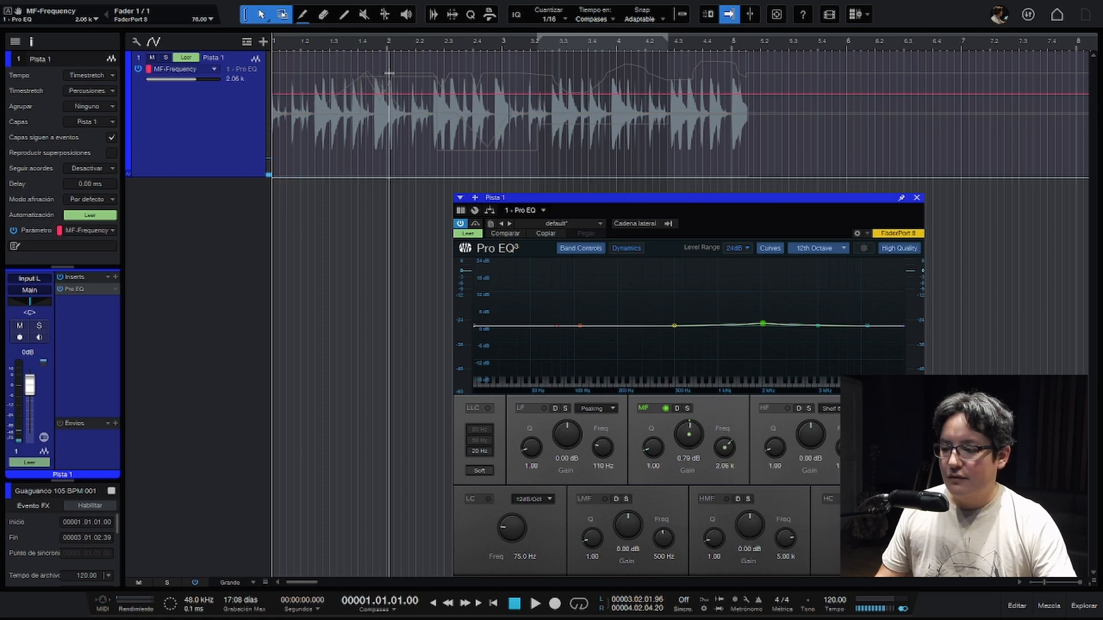
pyautogui.click(333, 94)
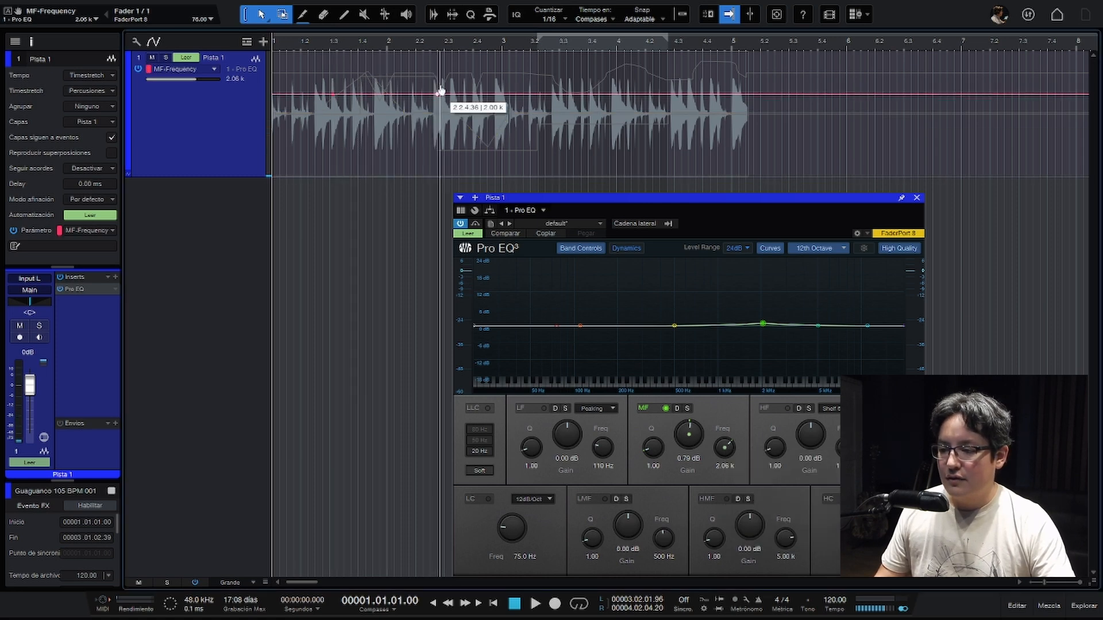
pyautogui.moveTo(438, 93); pyautogui.dragTo(444, 68)
pyautogui.press('space')
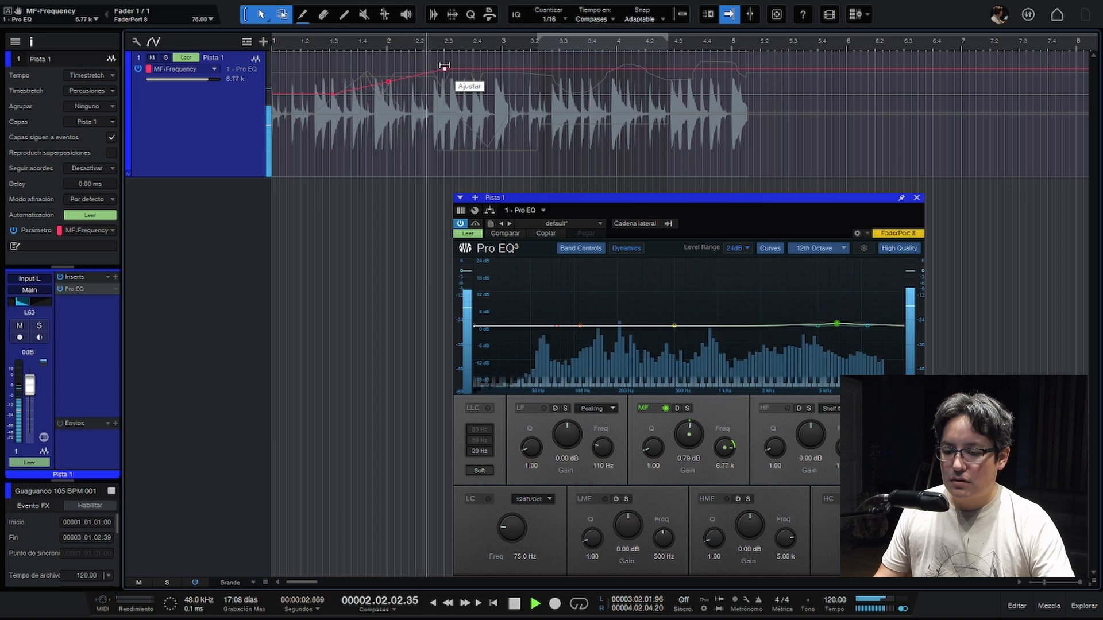
# - Stop playback and remove the MF-Frequency automation through the Pro EQ's MF frequency control
pyautogui.press('space')
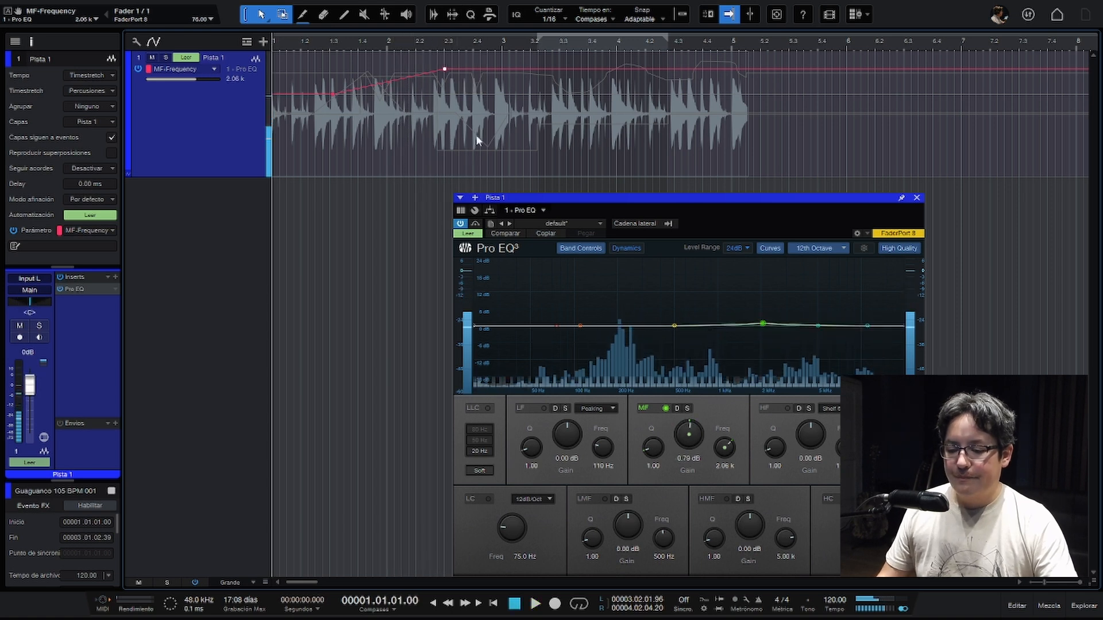
pyautogui.rightClick(725, 449)
pyautogui.click(752, 515)
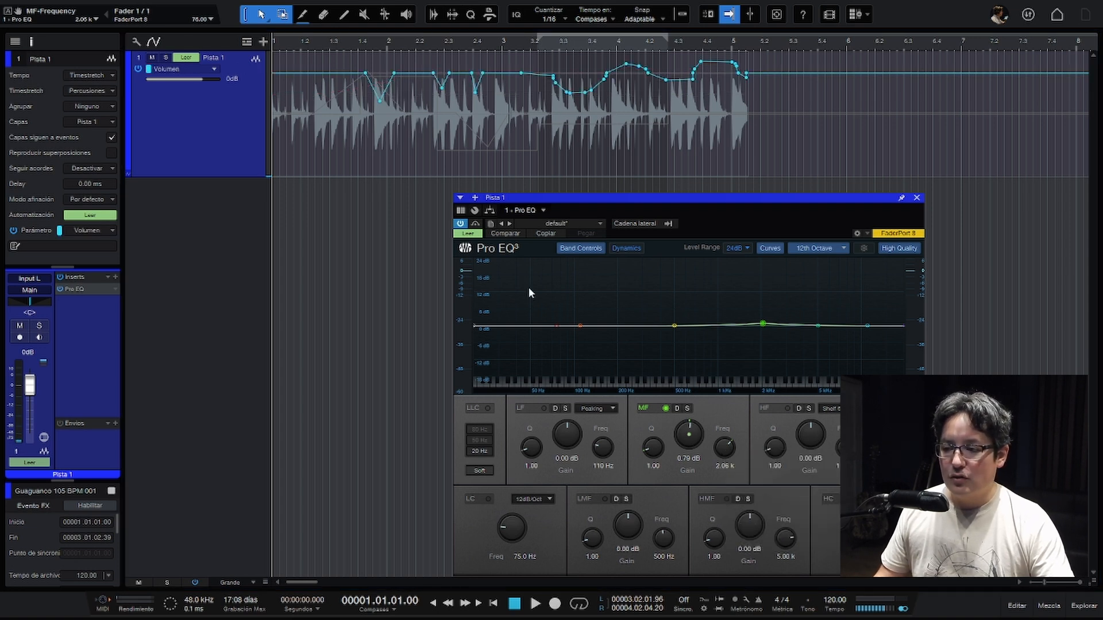
# - Show the MF-Gain automation over Pista 1's waveform
pyautogui.click(213, 69)
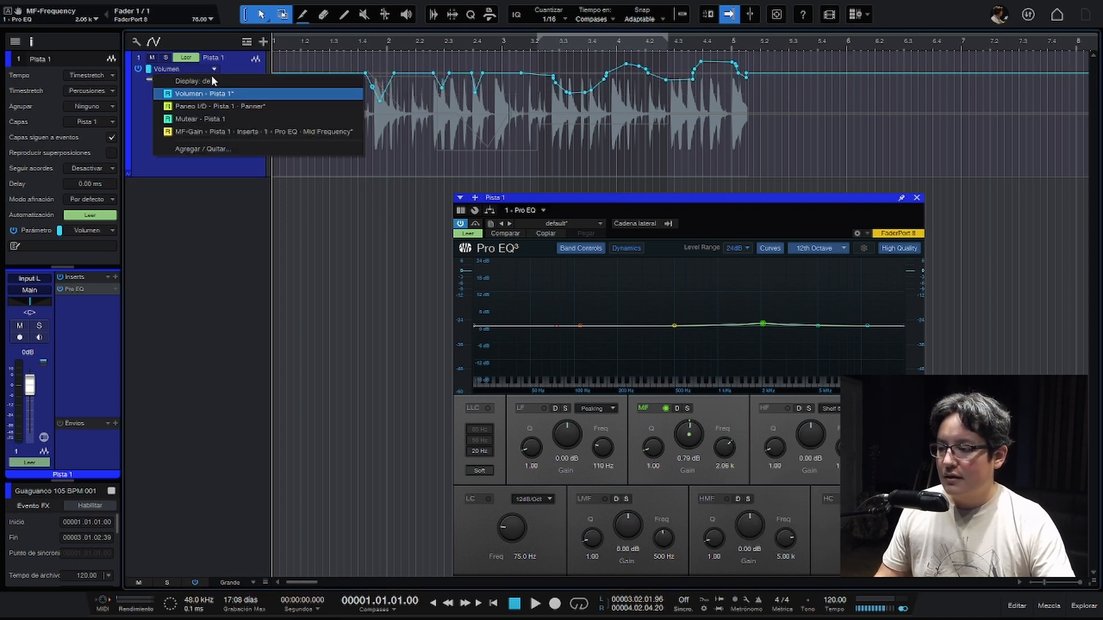
pyautogui.click(211, 129)
pyautogui.click(341, 91)
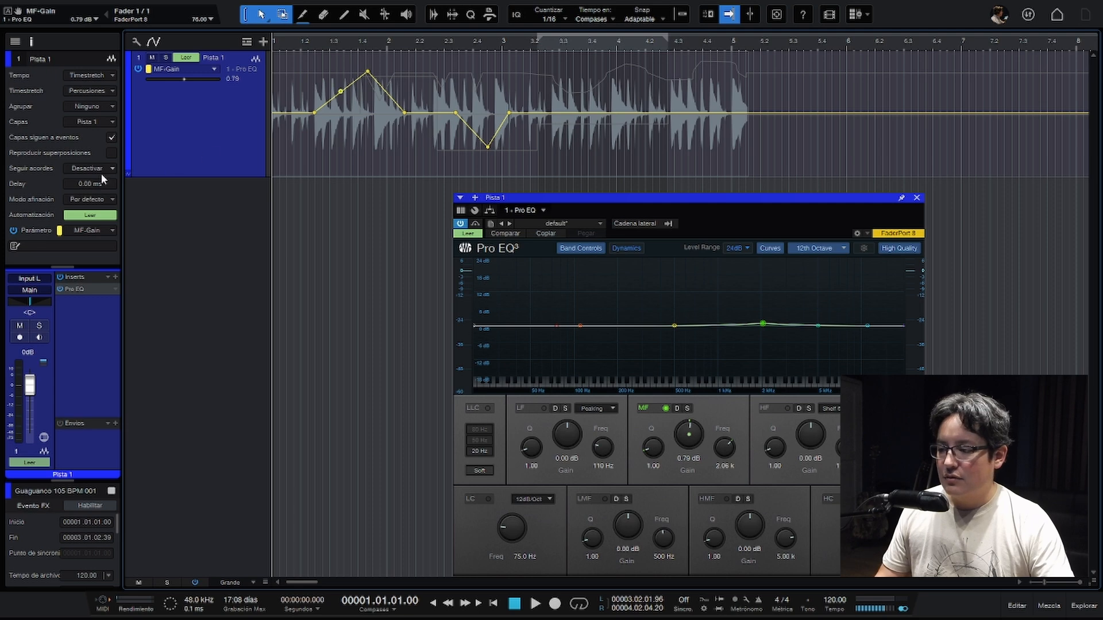
# - Expand Pista 1's automation envelopes into separate lanes at Medio height, and close the Pro EQ window after selecting the Volumen lane
pyautogui.click(128, 174)
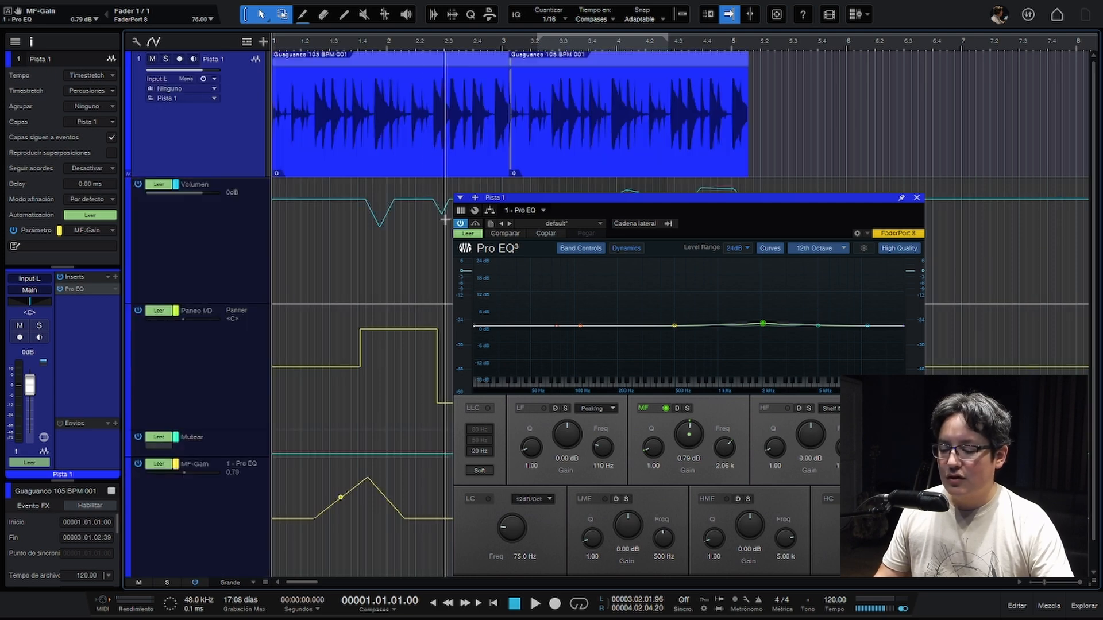
pyautogui.scroll(-1, 394, 261)
pyautogui.scroll(-2, 394, 261)
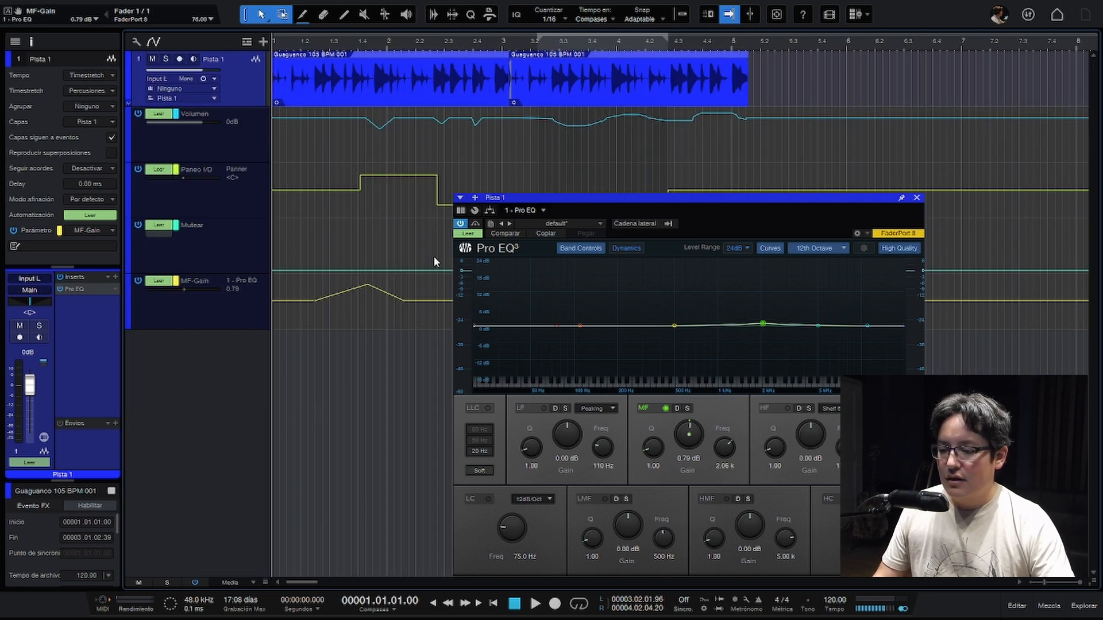
pyautogui.moveTo(642, 204); pyautogui.dragTo(726, 136)
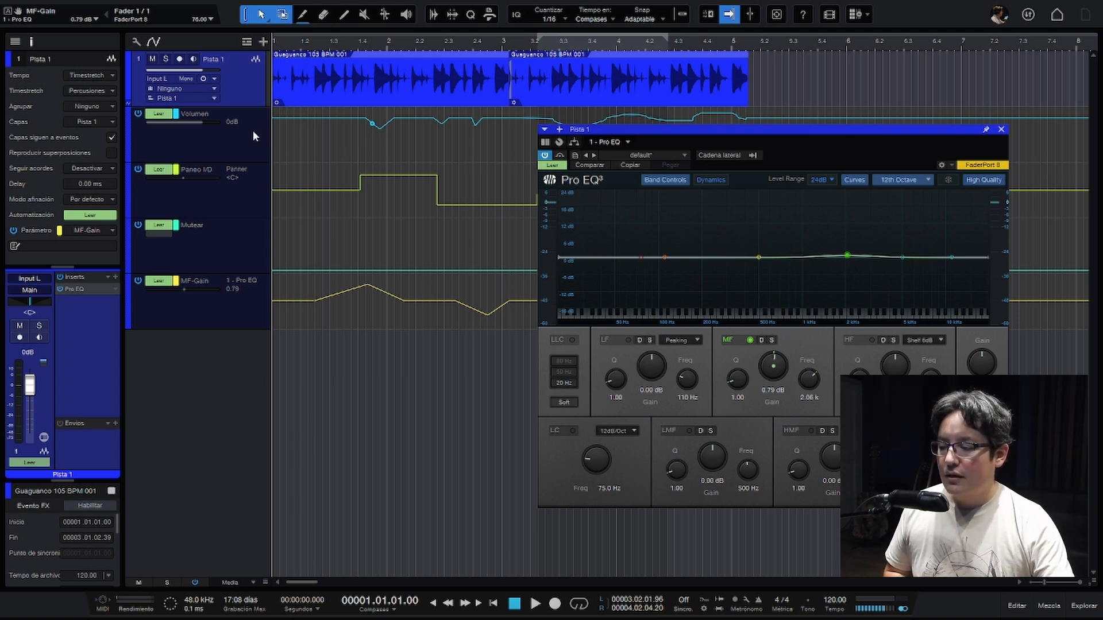
pyautogui.click(179, 136)
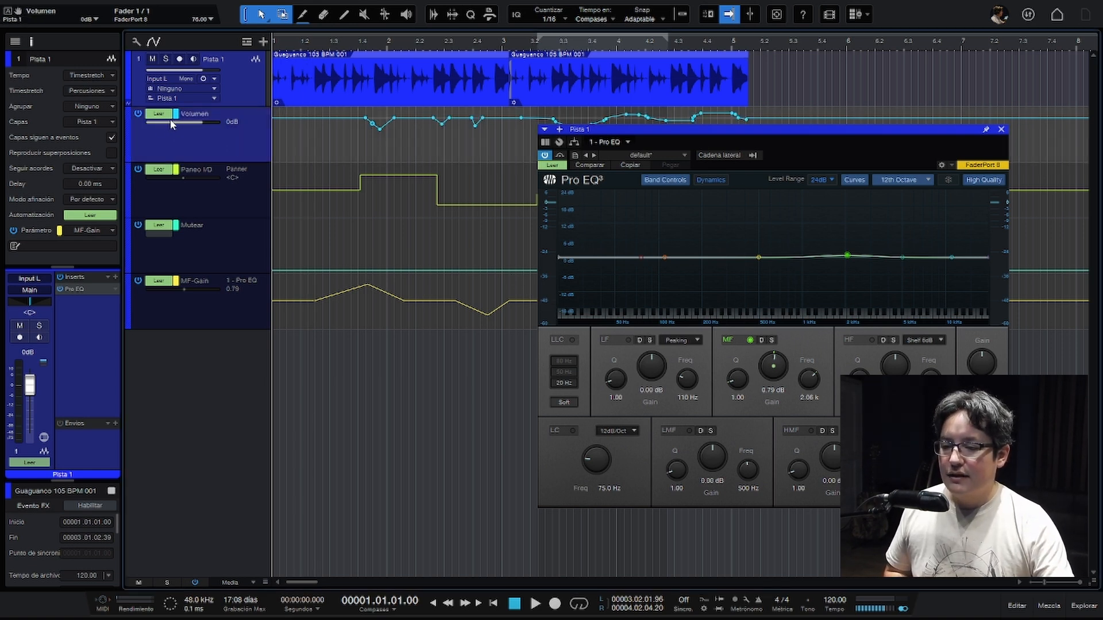
pyautogui.click(1001, 130)
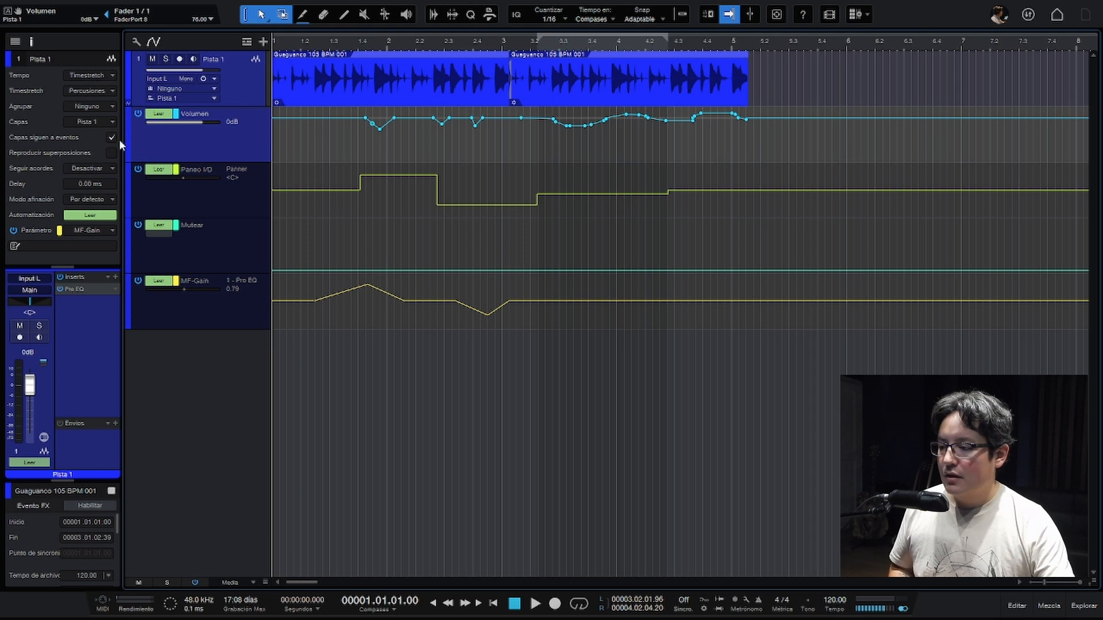
# - Write fader moves to the Volumen envelope in Escribir mode from beat 1 to just past beat 3, and undo the pan overwrite
pyautogui.click(156, 119)
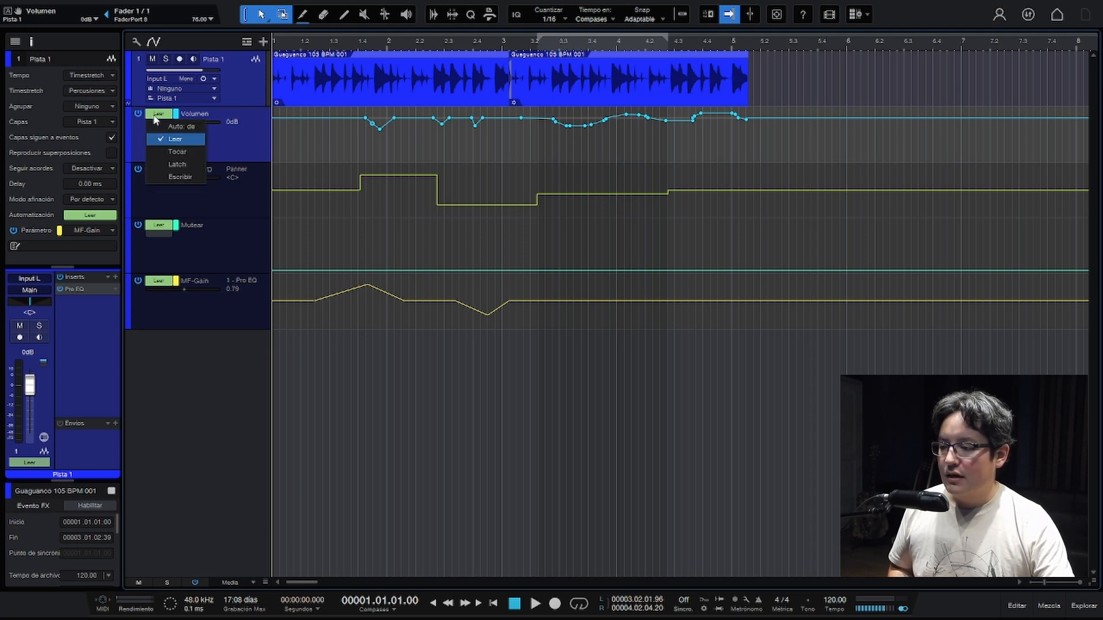
pyautogui.click(164, 176)
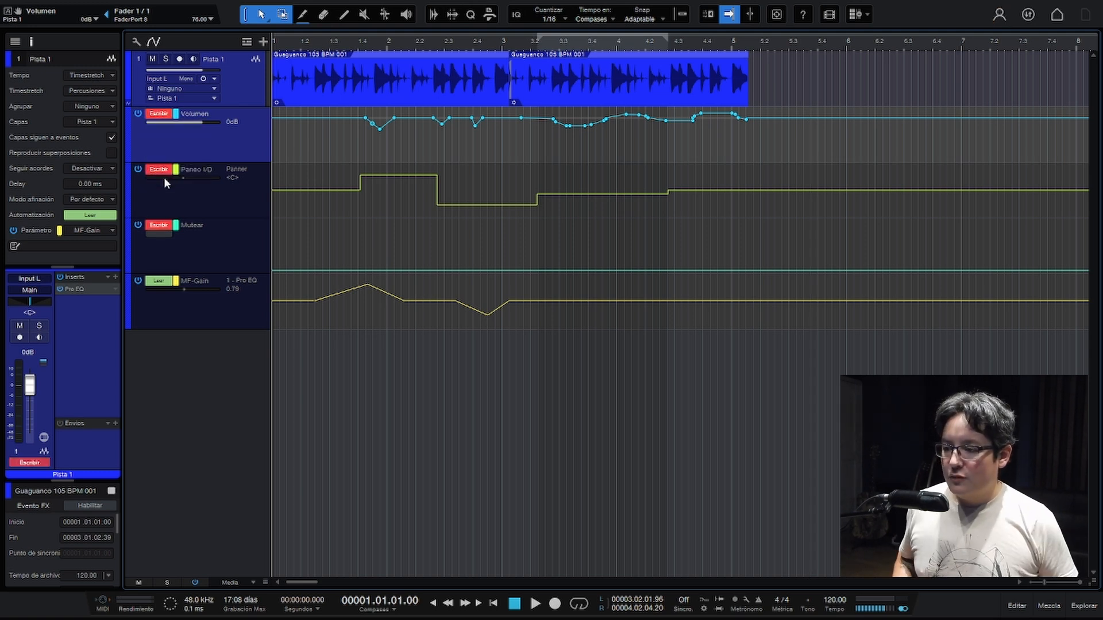
pyautogui.press('space')
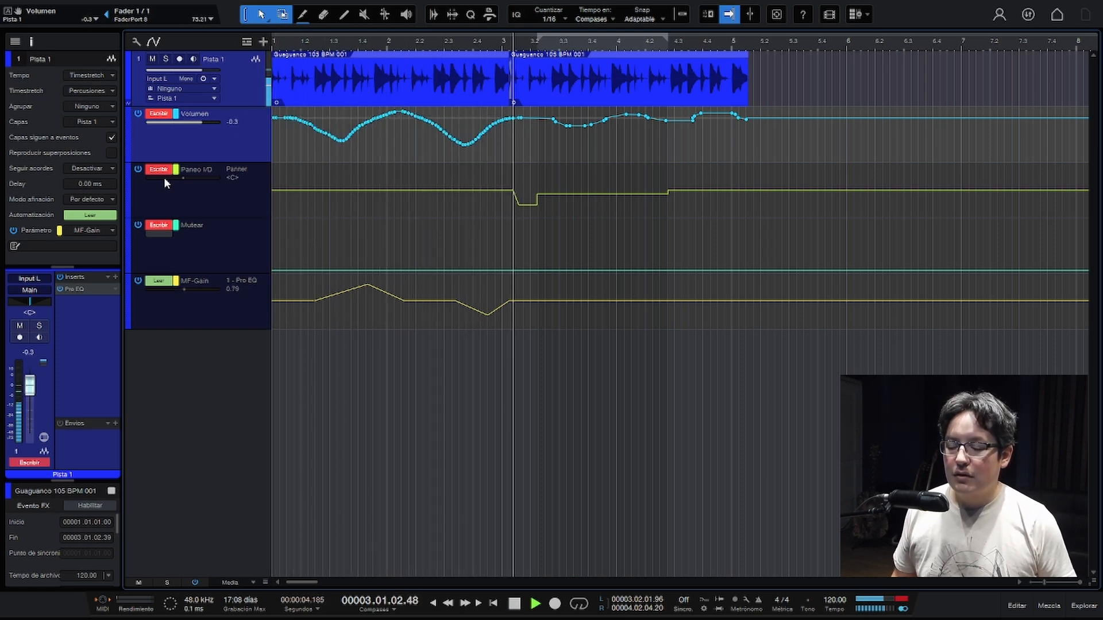
pyautogui.press('space')
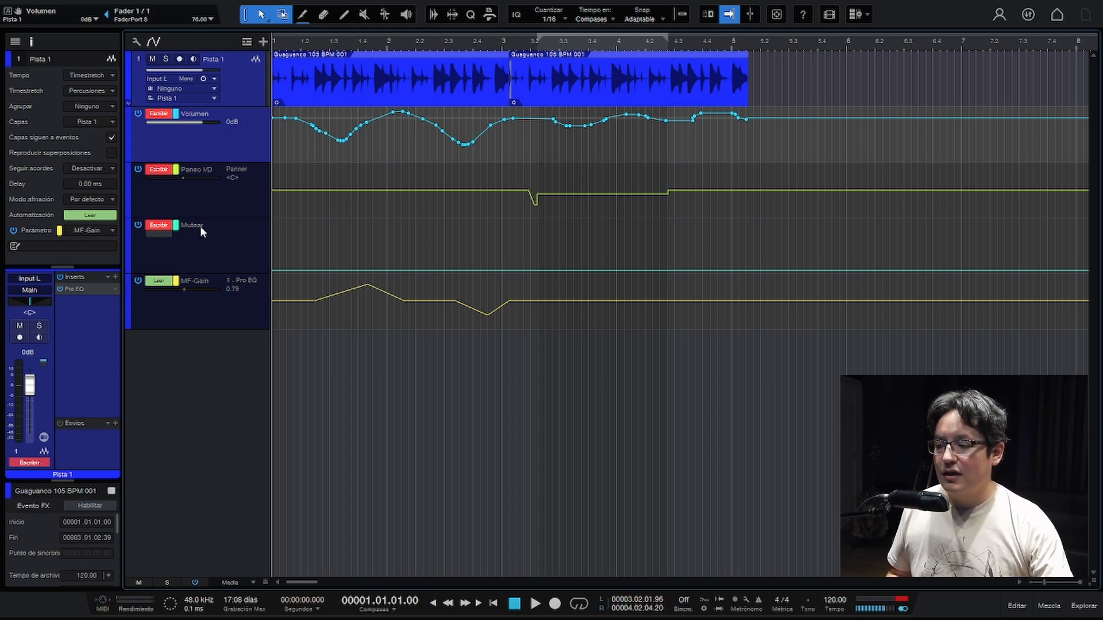
pyautogui.hotkey('ctrl', 'z')
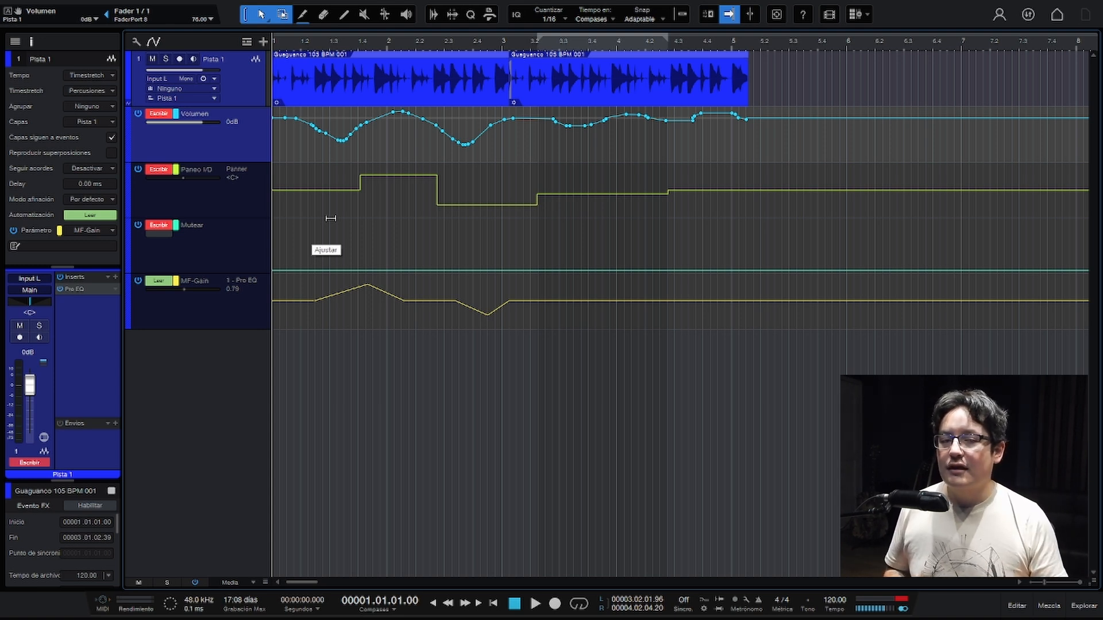
# - Switch Pista 1's automation to Tocar mode and write fader moves near beat 1.4 and between beats 3.2 and 4 during playback
pyautogui.click(159, 116)
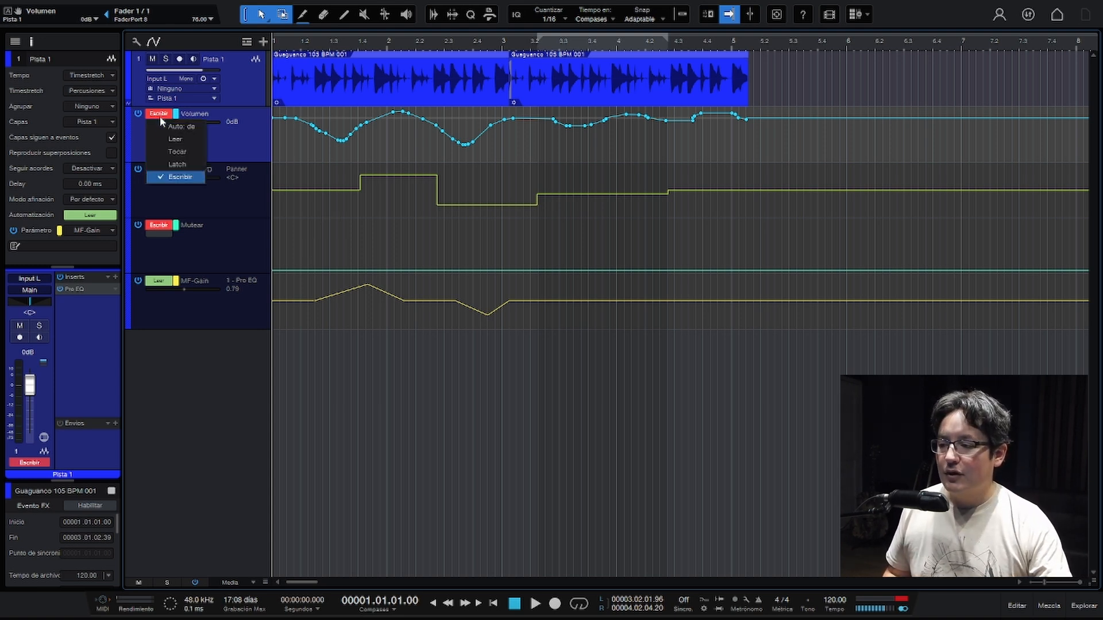
pyautogui.click(169, 153)
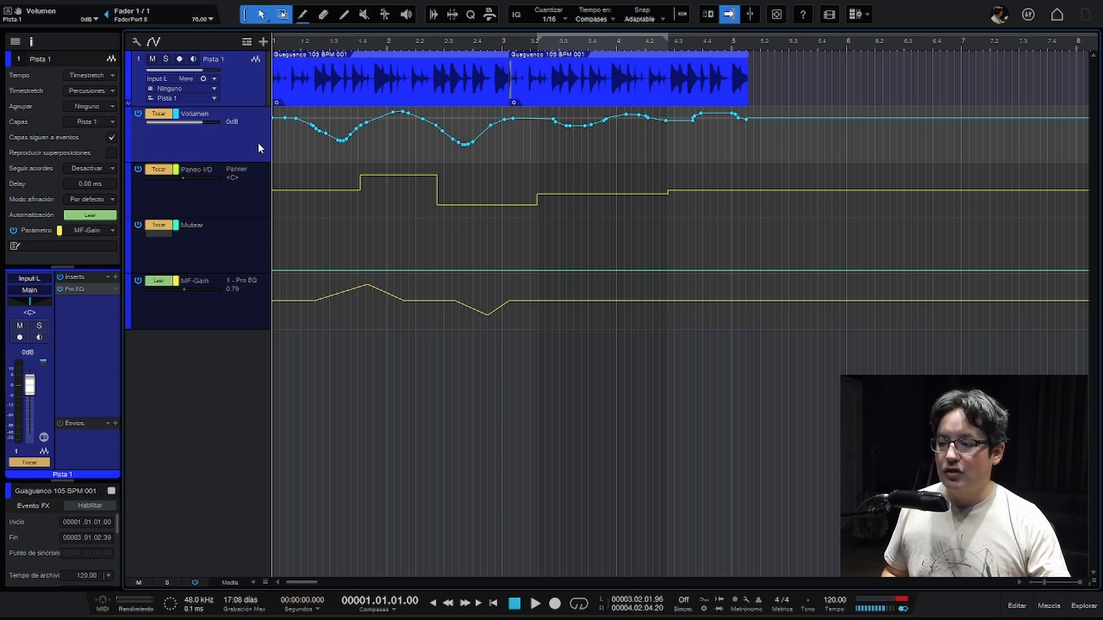
pyautogui.press('space')
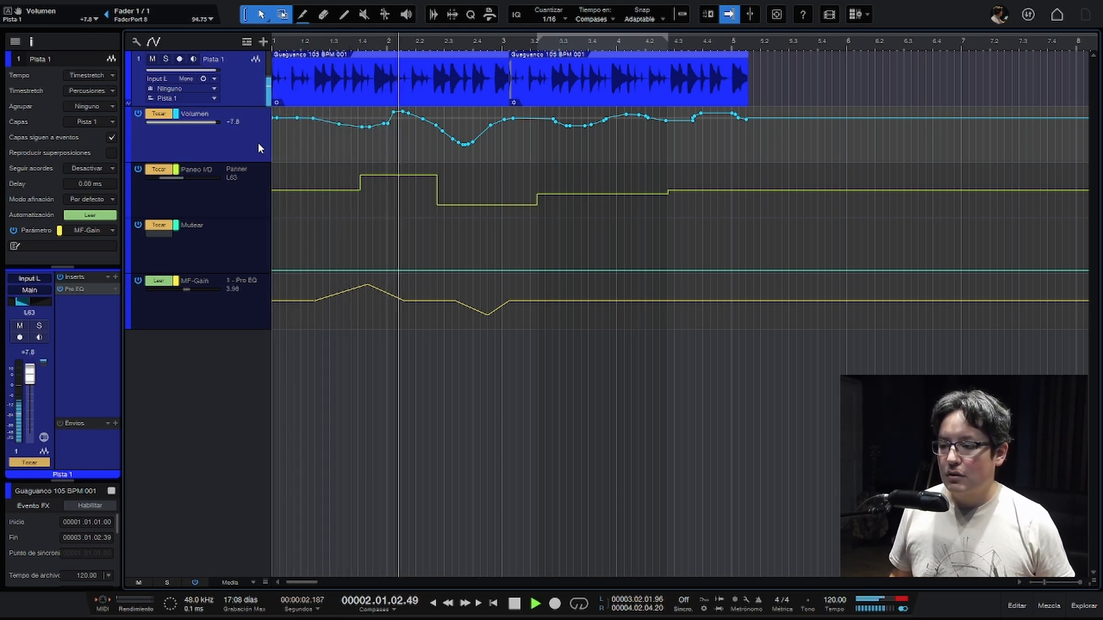
pyautogui.press('space')
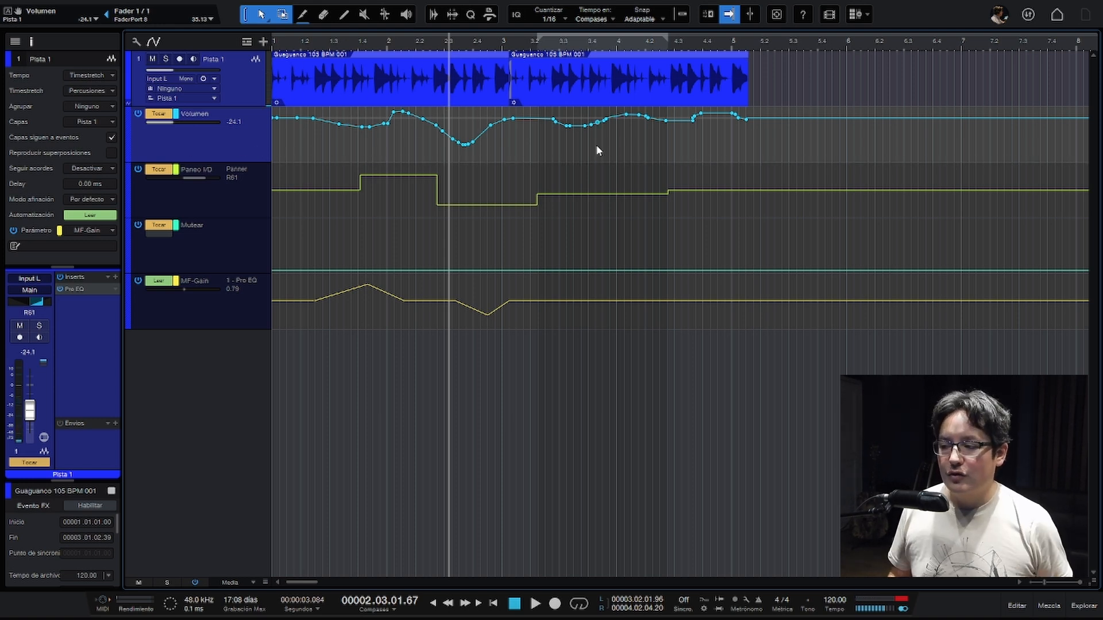
pyautogui.press('space')
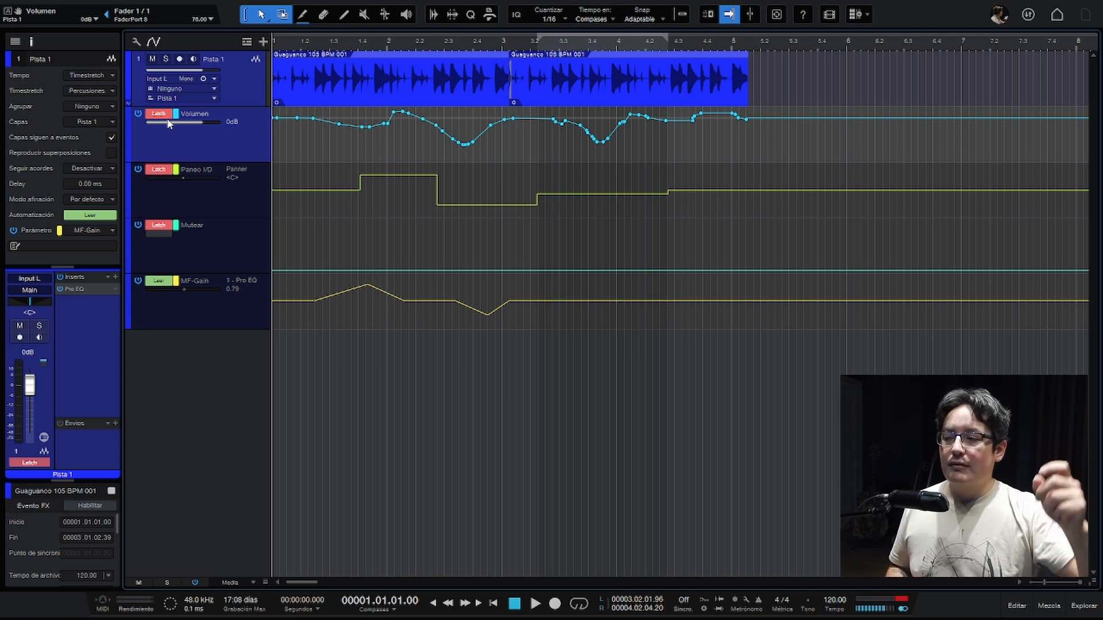
# - Record fader moves on the Volumen envelope in Latch mode while playing the loop
pyautogui.press('space')
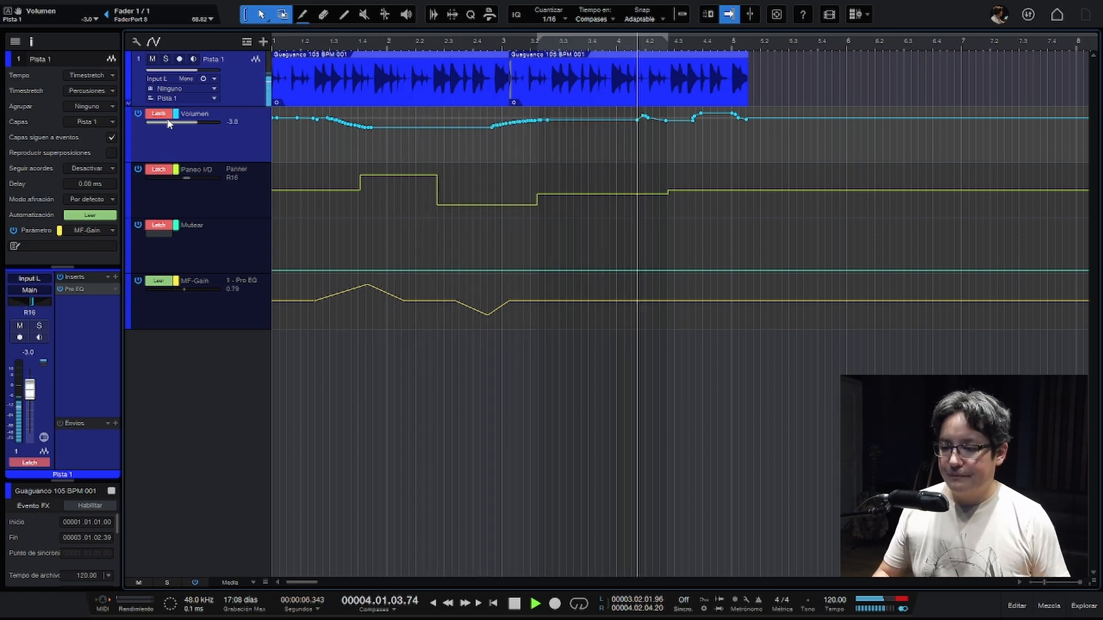
pyautogui.press('space')
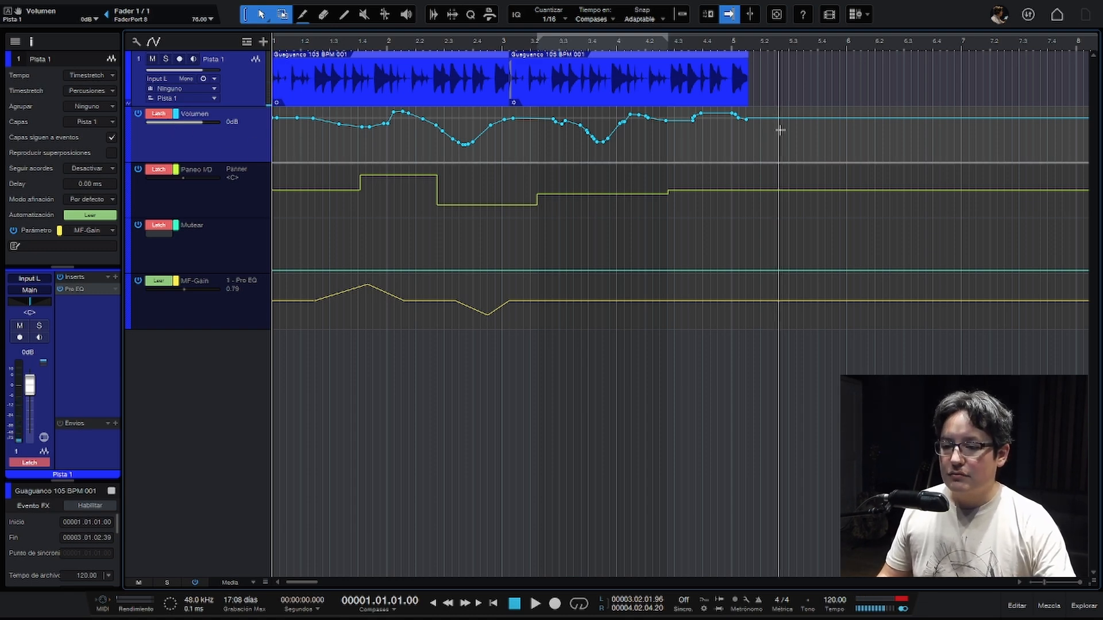
# - Clear the Volumen envelope across the loop and write new fader moves to it during playback in Tocar mode
pyautogui.moveTo(784, 138); pyautogui.dragTo(263, 147)
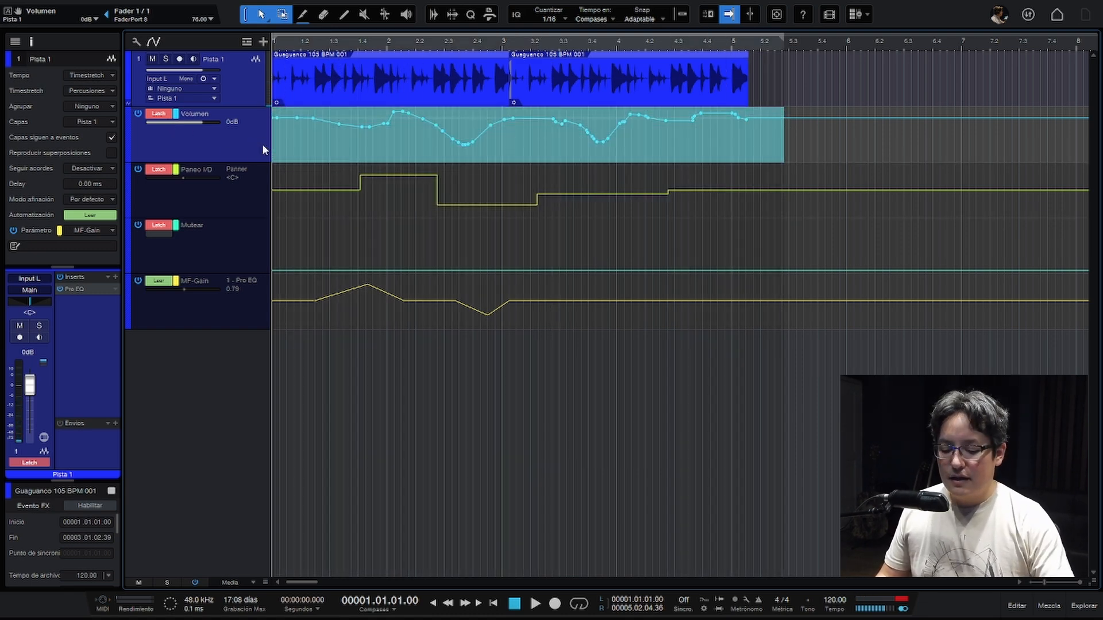
pyautogui.press('Delete')
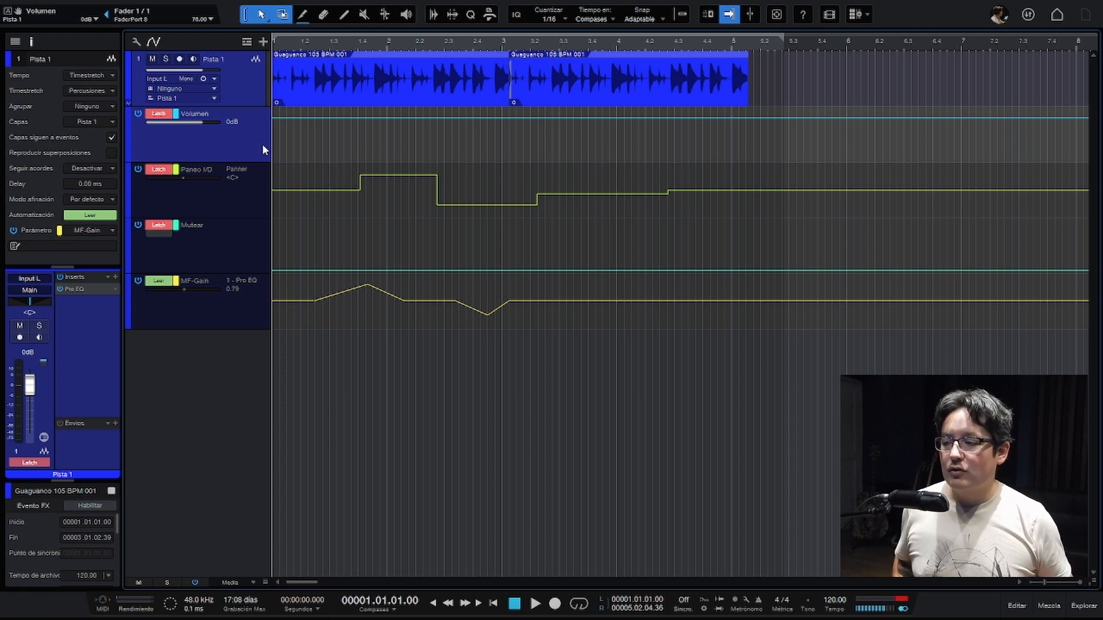
pyautogui.click(161, 114)
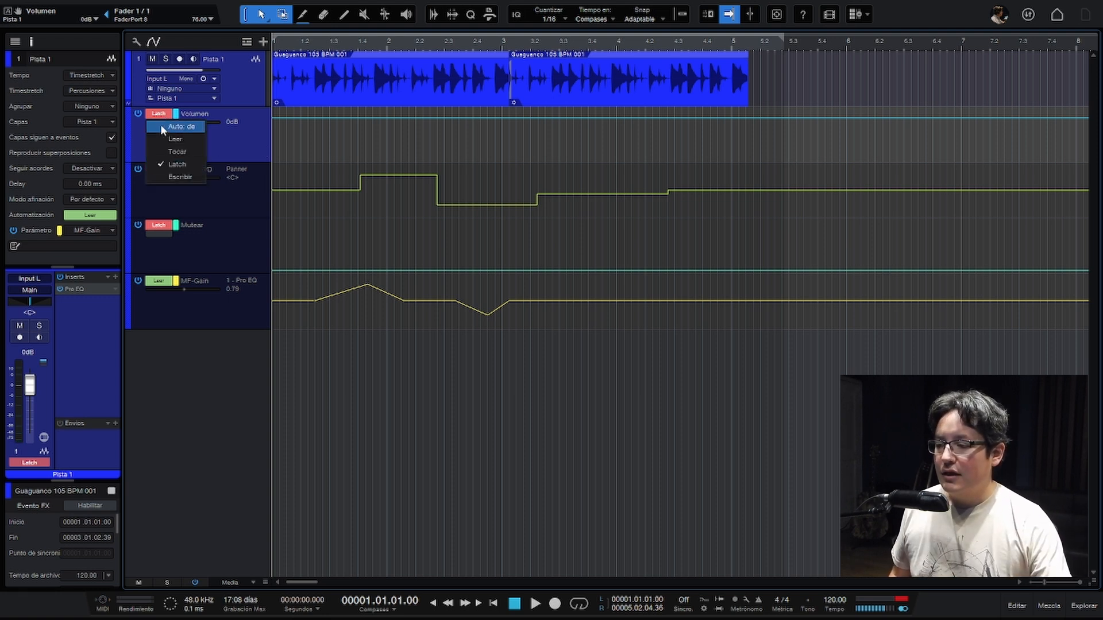
pyautogui.click(173, 151)
pyautogui.press('space')
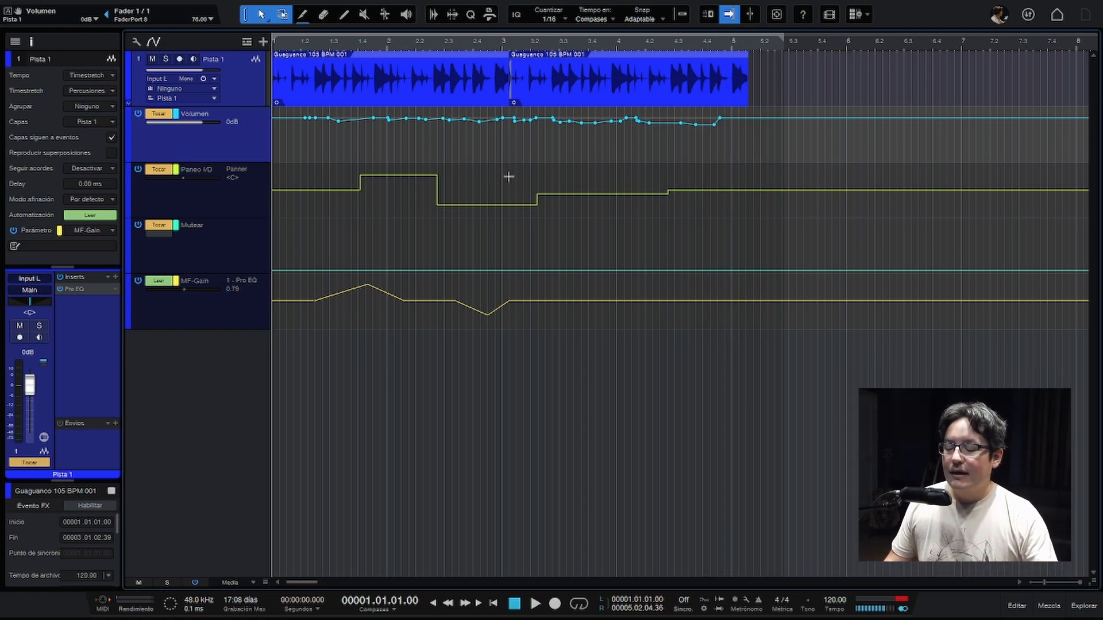
# - Delete all the pan automation points on the Paneo I/D lane across the loop
pyautogui.click(247, 192)
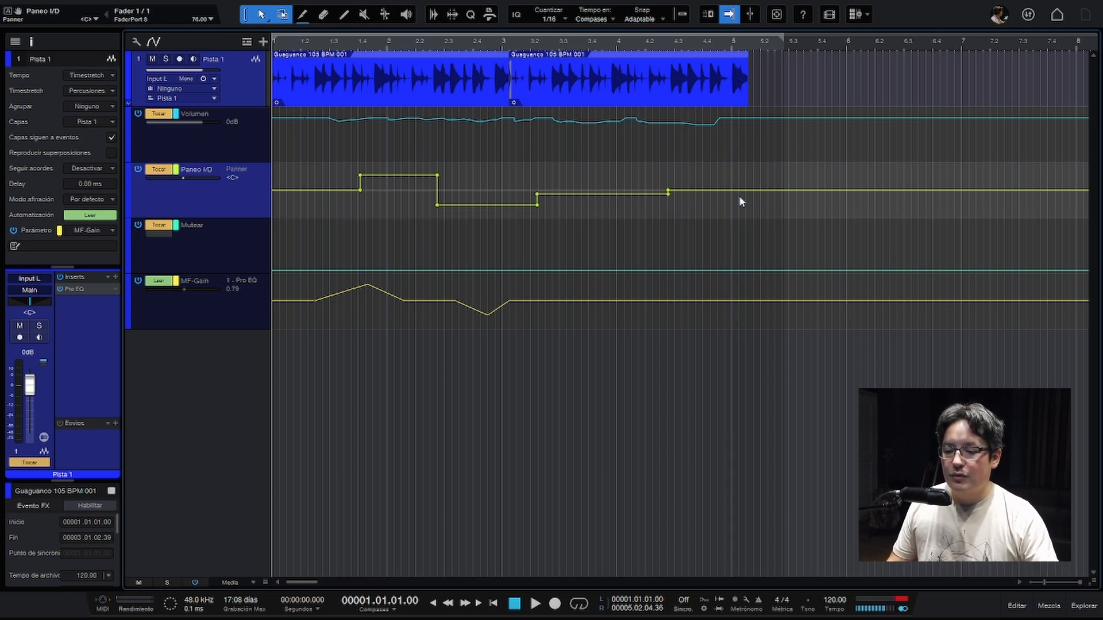
pyautogui.moveTo(739, 193); pyautogui.dragTo(281, 213)
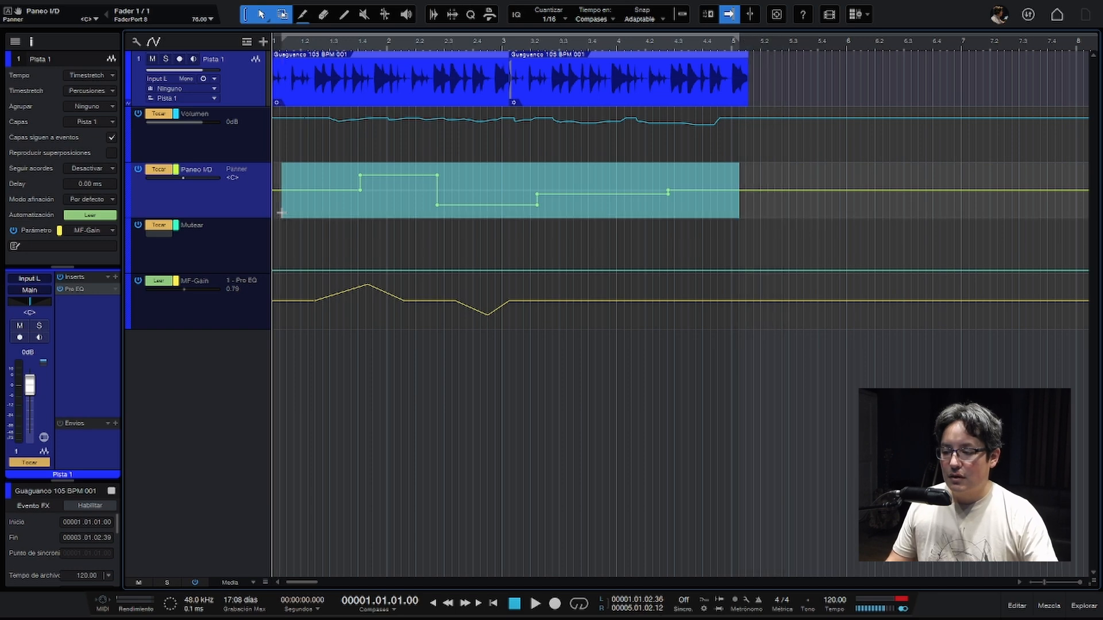
pyautogui.press('Delete')
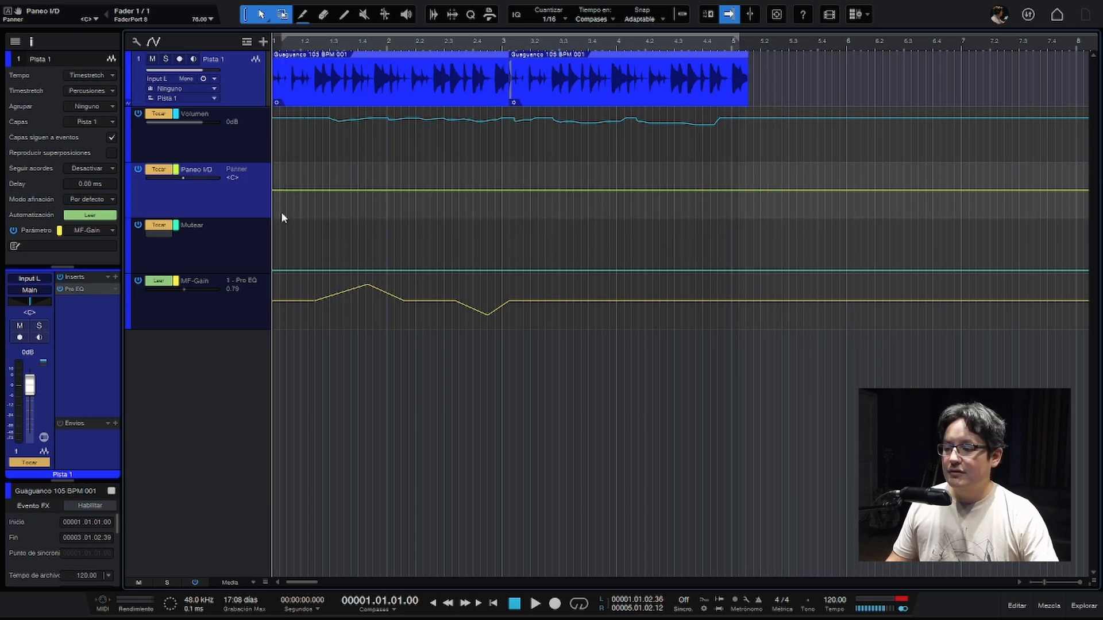
pyautogui.click(176, 313)
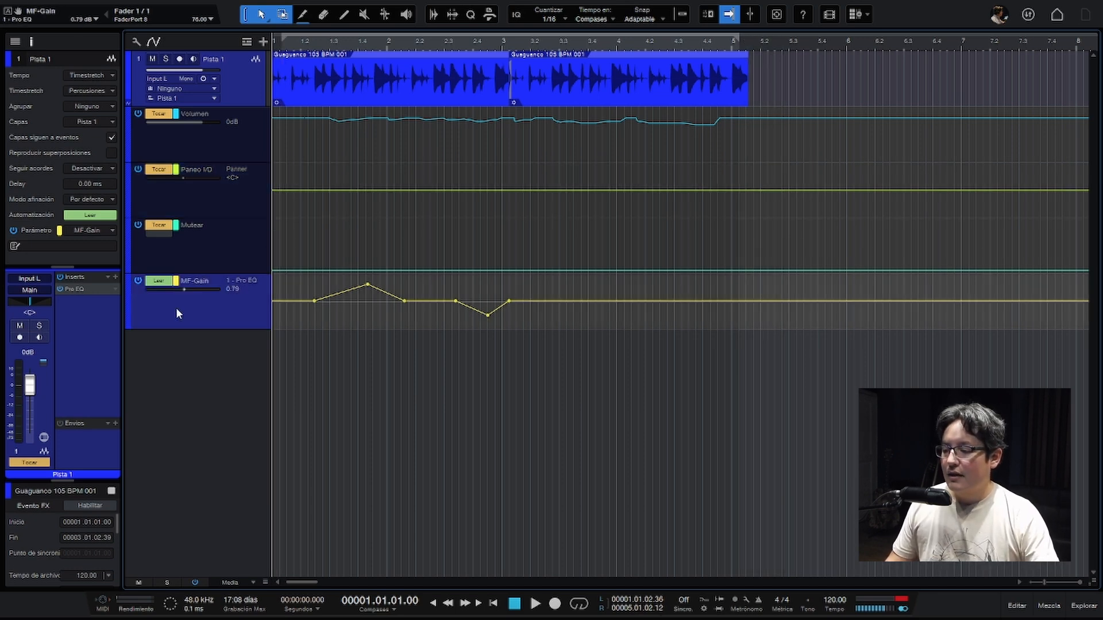
pyautogui.click(85, 288)
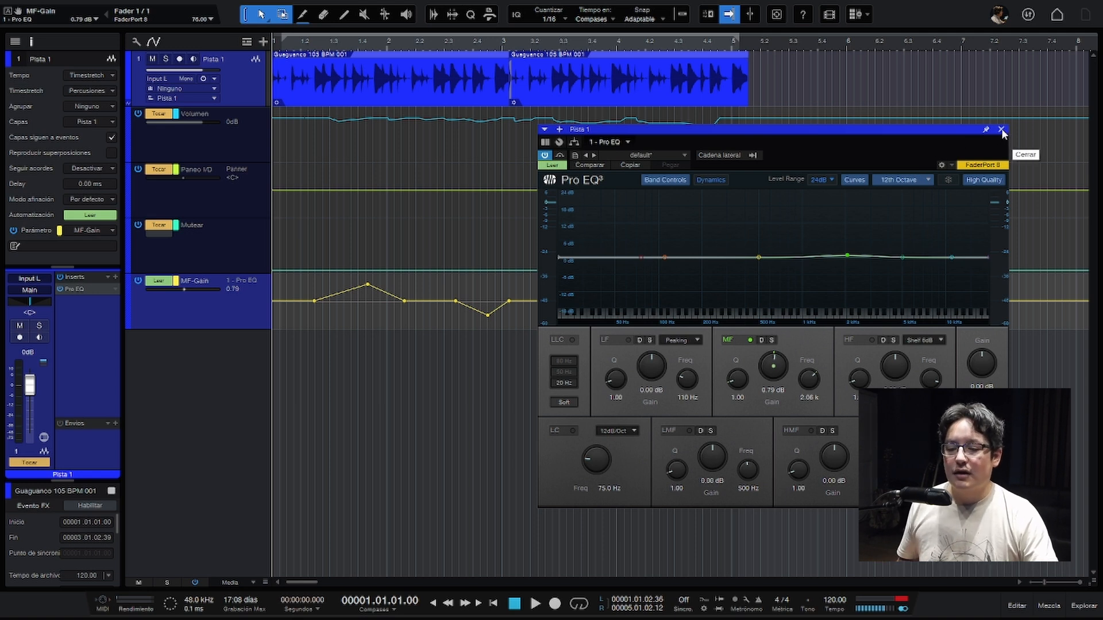
pyautogui.rightClick(774, 374)
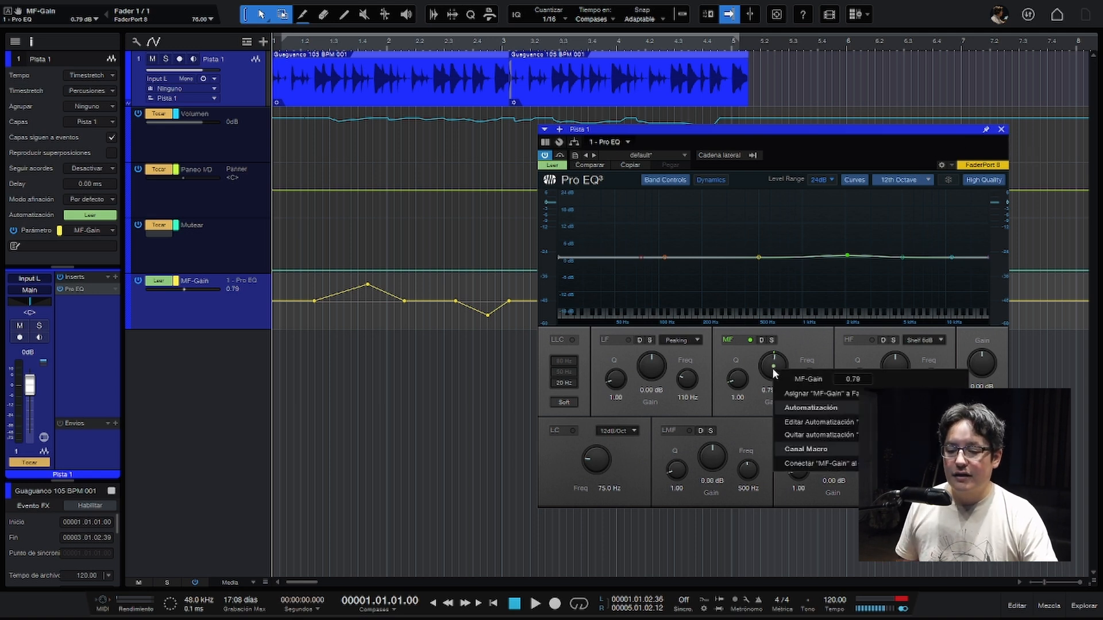
pyautogui.click(743, 354)
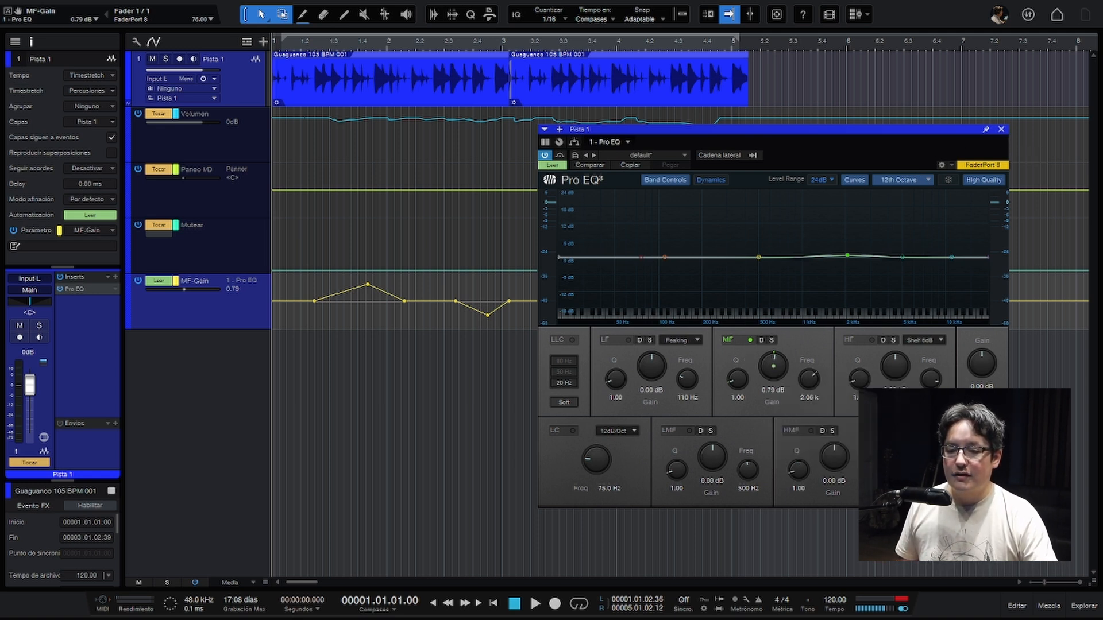
pyautogui.click(1001, 131)
# - Add a Compressor after Pro EQ on Pista 1 and move its window closer to the track lanes
pyautogui.click(115, 278)
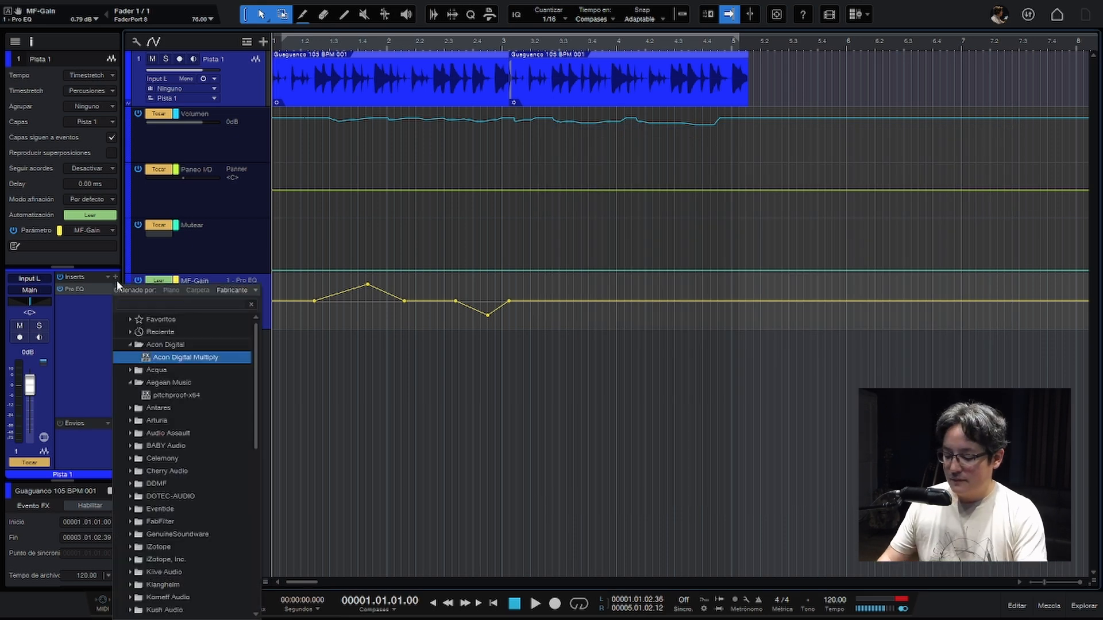
pyautogui.write('comp')
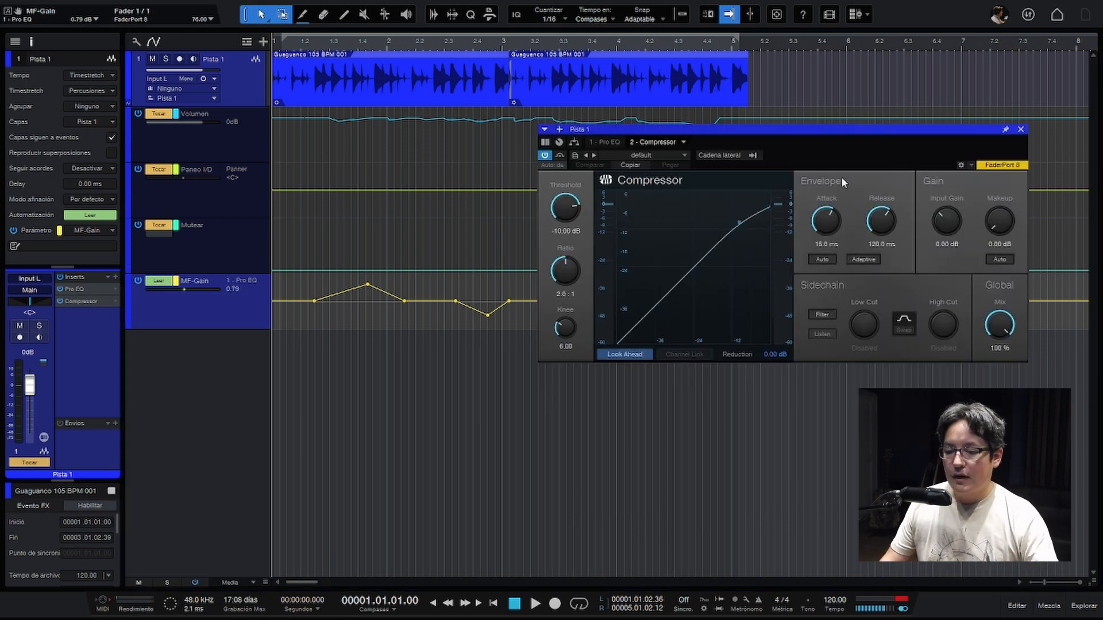
pyautogui.moveTo(837, 141); pyautogui.dragTo(749, 156)
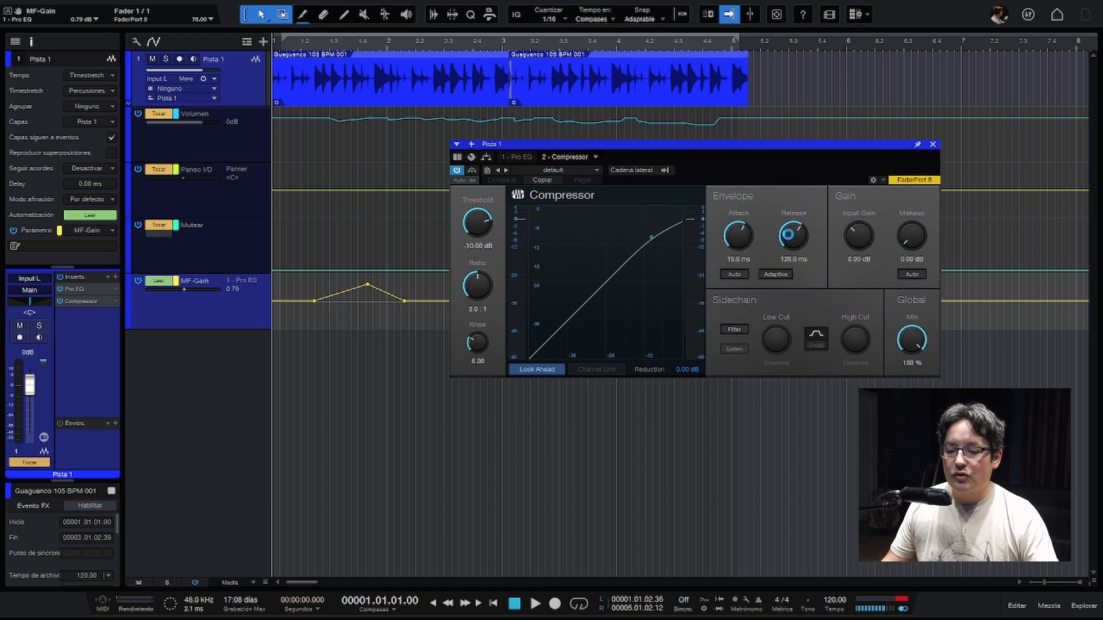
# - Create an automation lane for the Compressor's Release parameter and close the plug-in window
pyautogui.rightClick(789, 234)
pyautogui.click(812, 293)
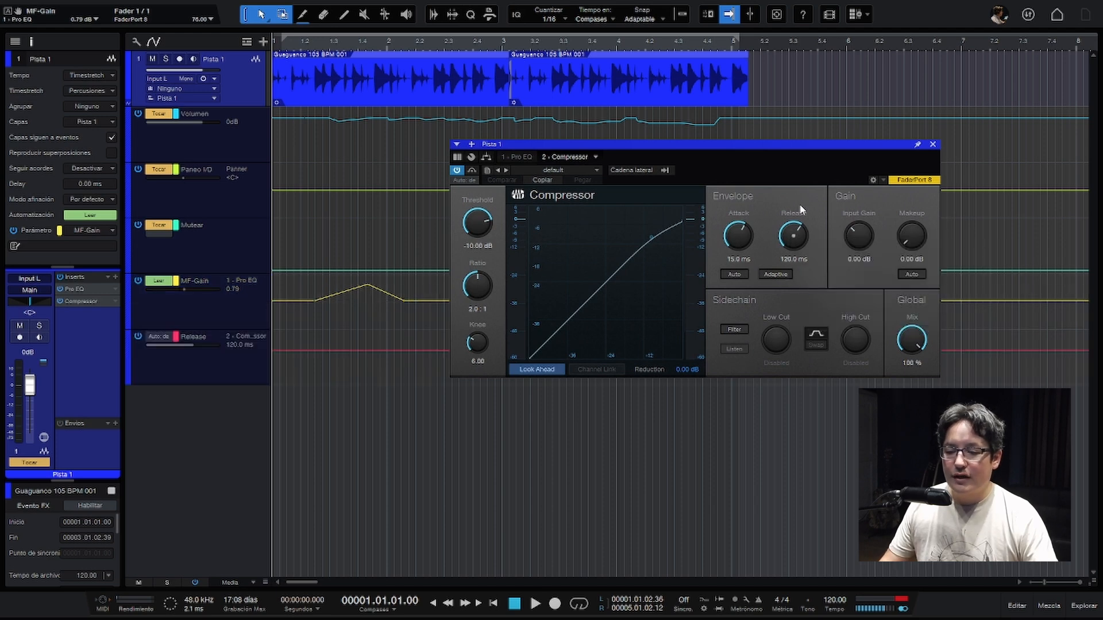
pyautogui.click(932, 145)
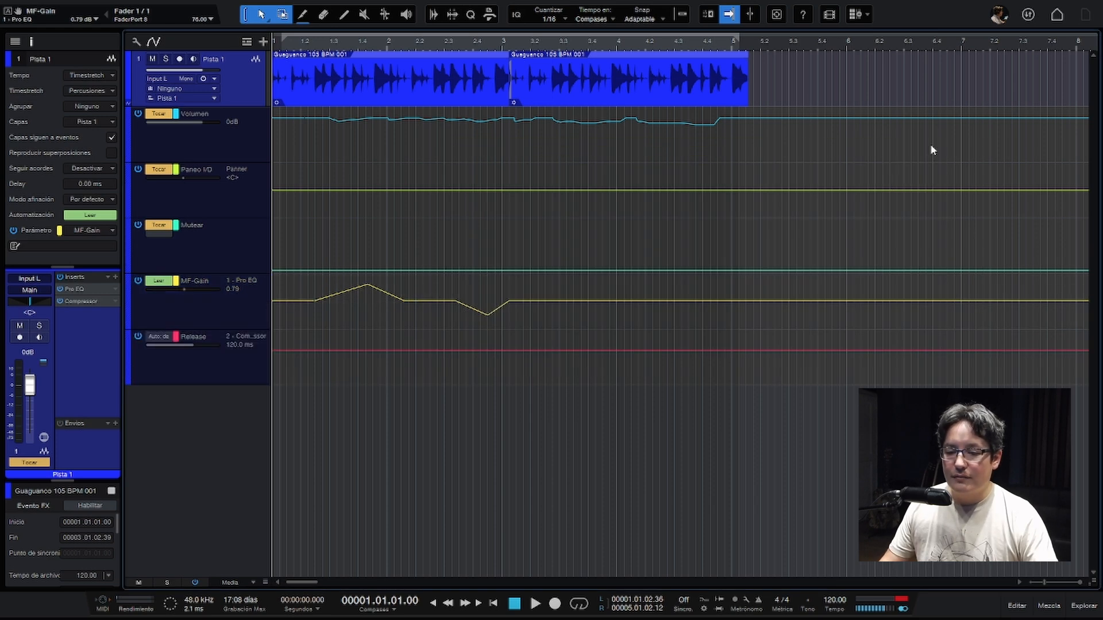
# - Add the PreSonus Flanger after the Compressor on Pista 1, browsing the plug-ins by manufacturer
pyautogui.click(115, 277)
pyautogui.click(189, 287)
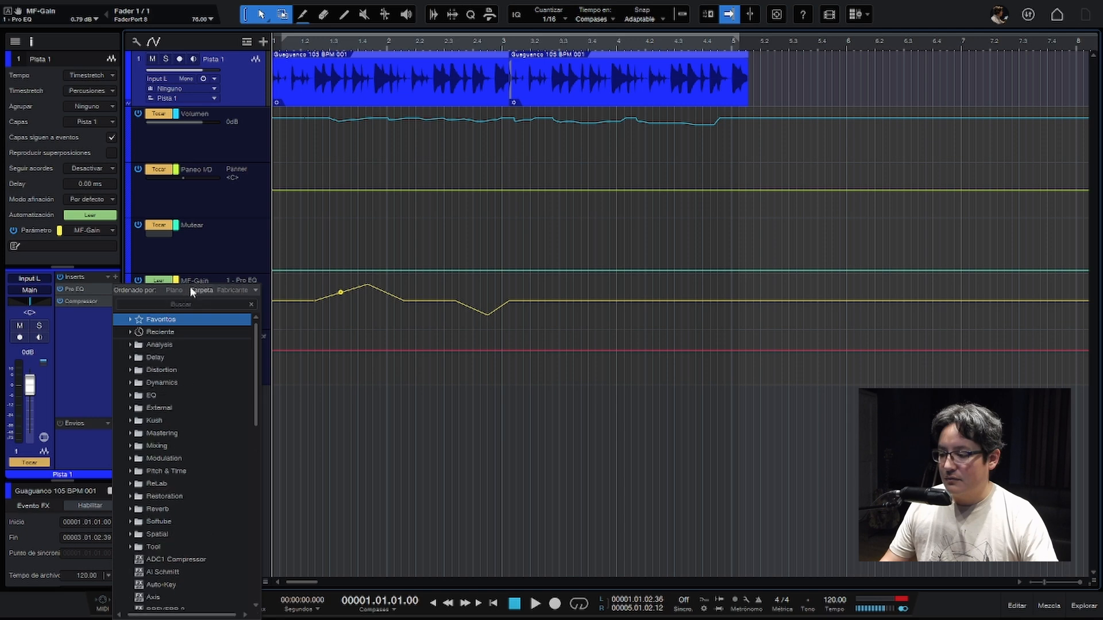
pyautogui.click(226, 291)
pyautogui.moveTo(255, 350); pyautogui.dragTo(257, 503)
pyautogui.click(180, 334)
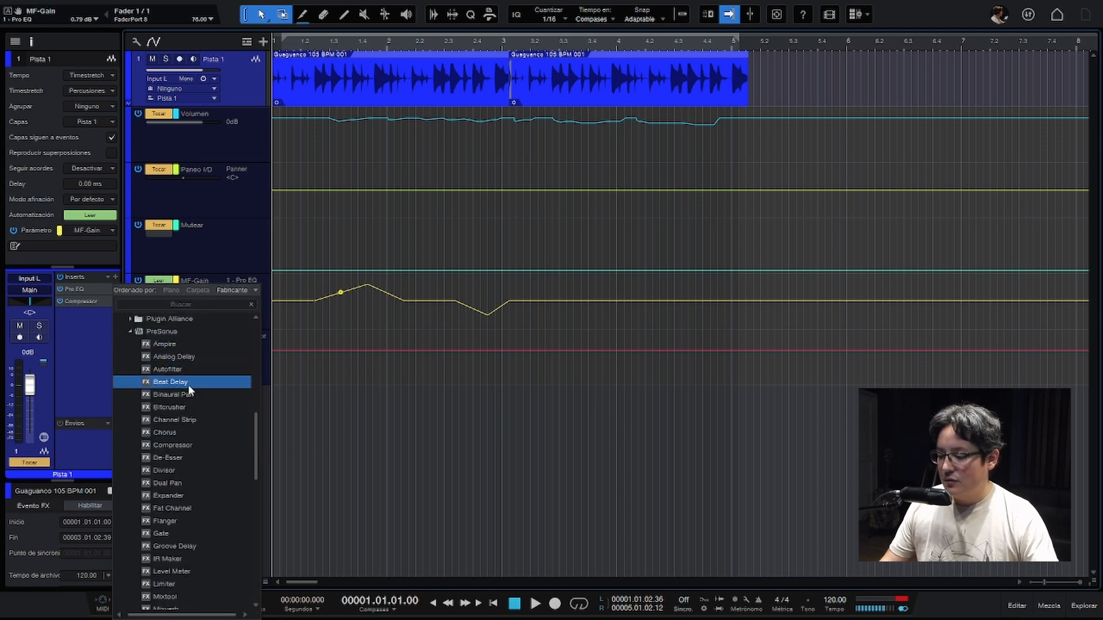
pyautogui.scroll(-5, 190, 427)
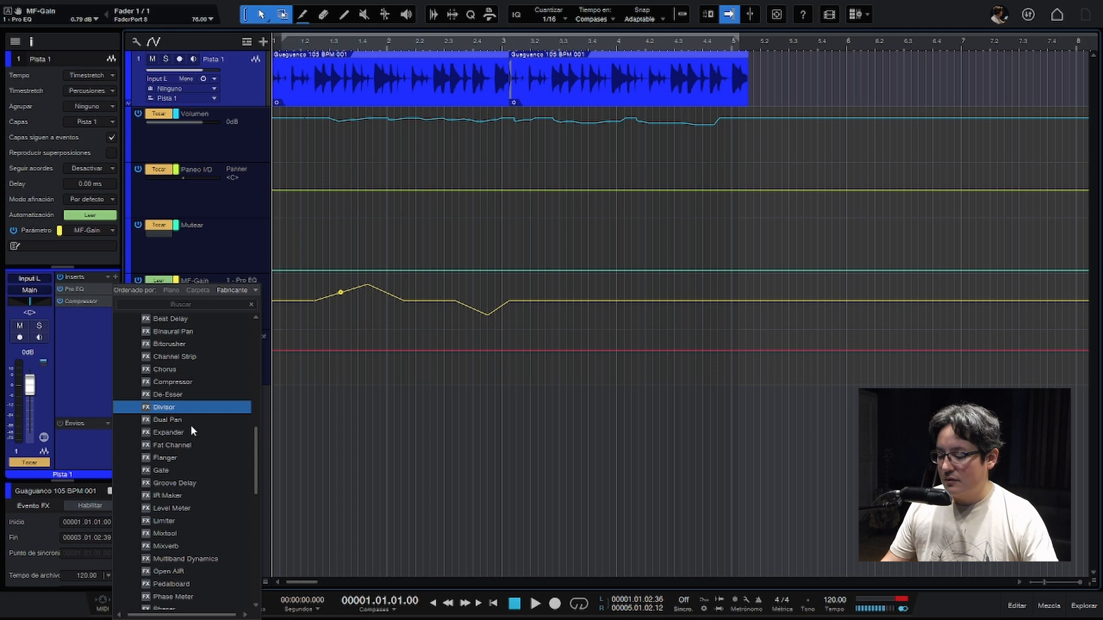
pyautogui.click(181, 457)
# - Create automation lanes for the Flanger's LFO Width and LFO Speed and close its window
pyautogui.rightClick(586, 240)
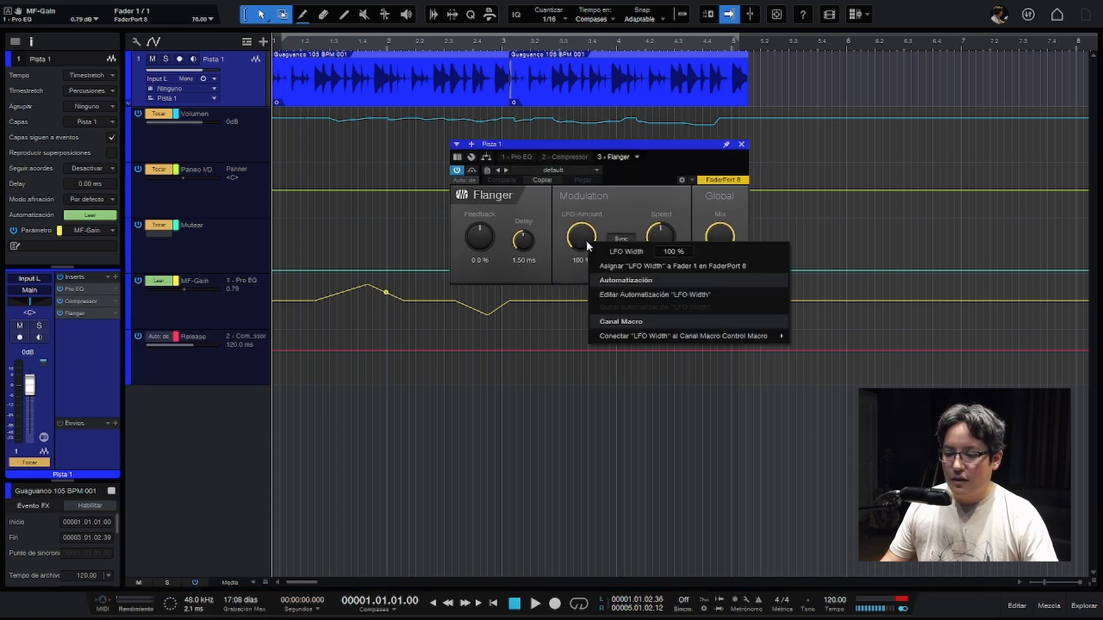
pyautogui.click(608, 293)
pyautogui.rightClick(672, 238)
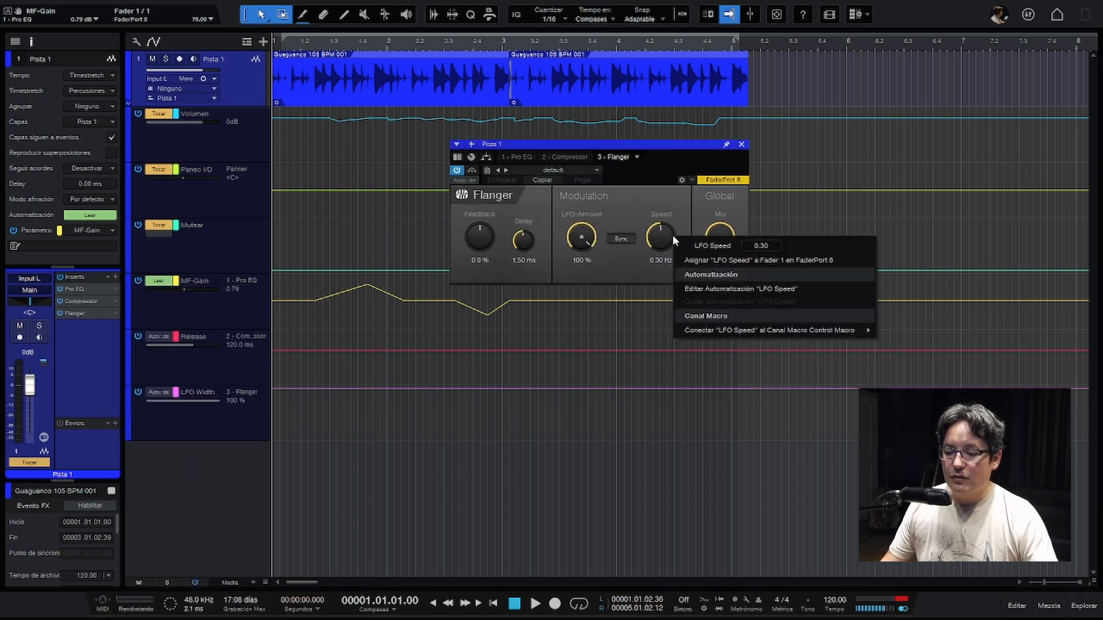
pyautogui.click(706, 289)
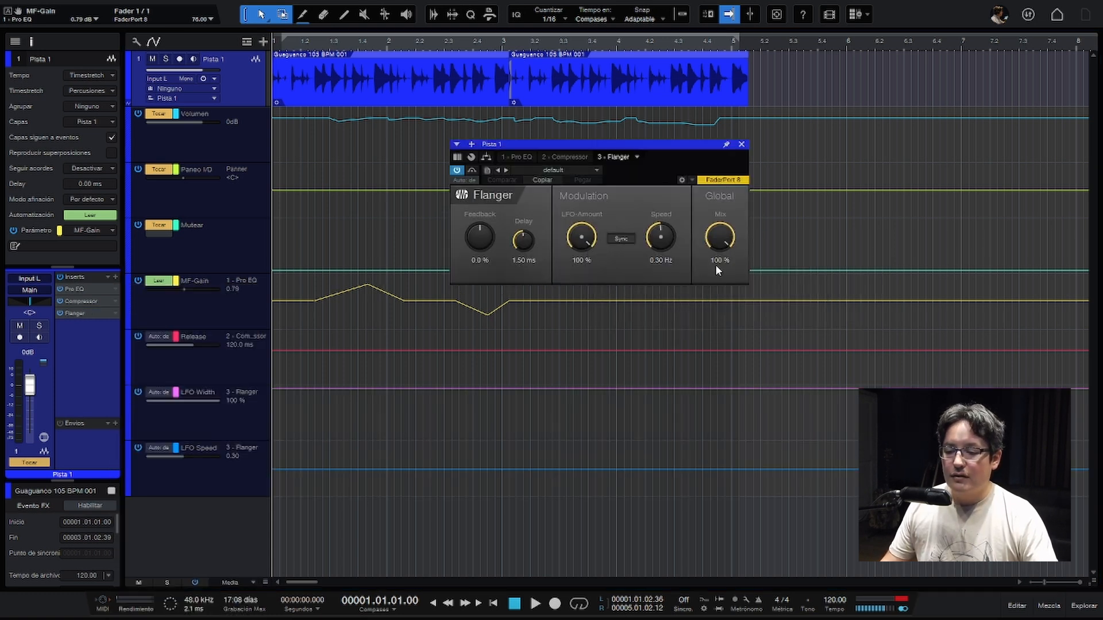
pyautogui.click(742, 145)
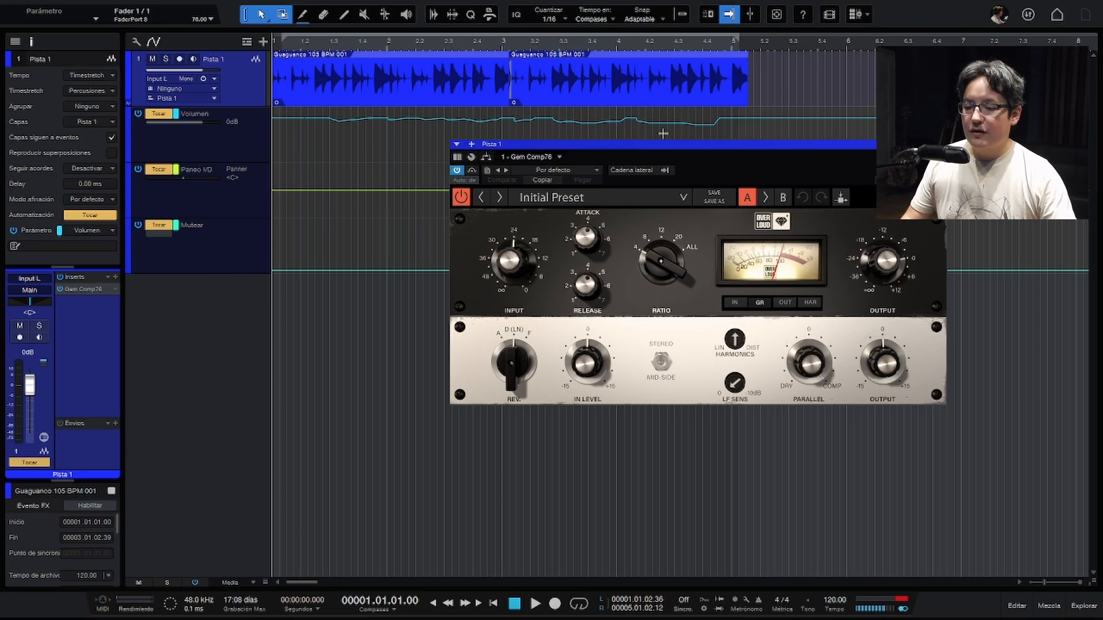
# - Move the Gem Comp76 window clear of the lane headers and set the plug-in's automation mode to Tocar
pyautogui.moveTo(673, 143); pyautogui.dragTo(545, 216)
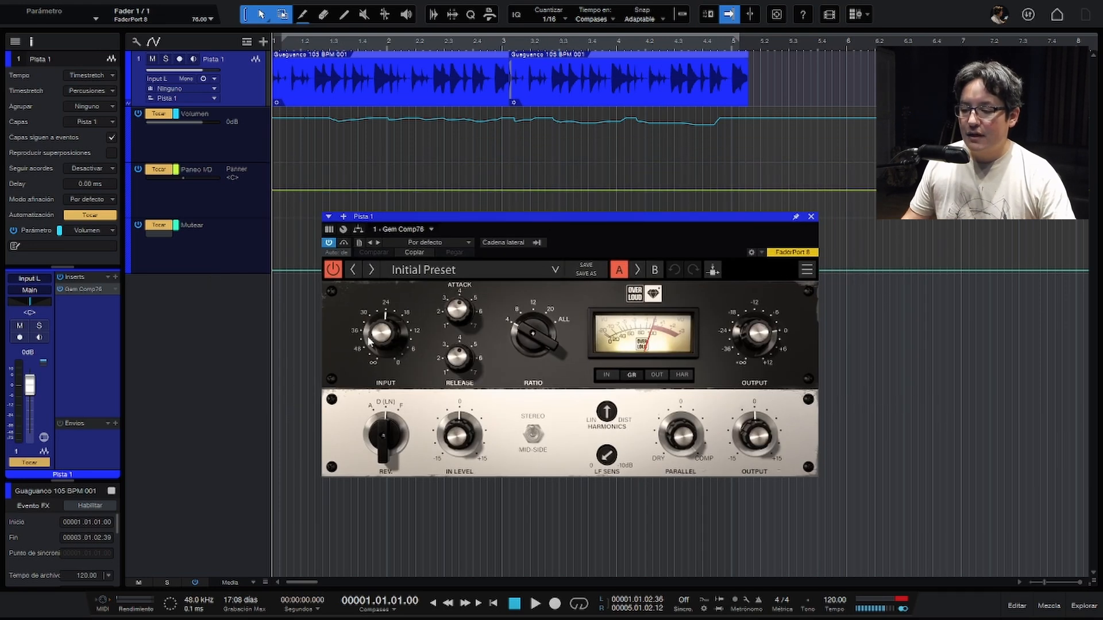
pyautogui.click(391, 339)
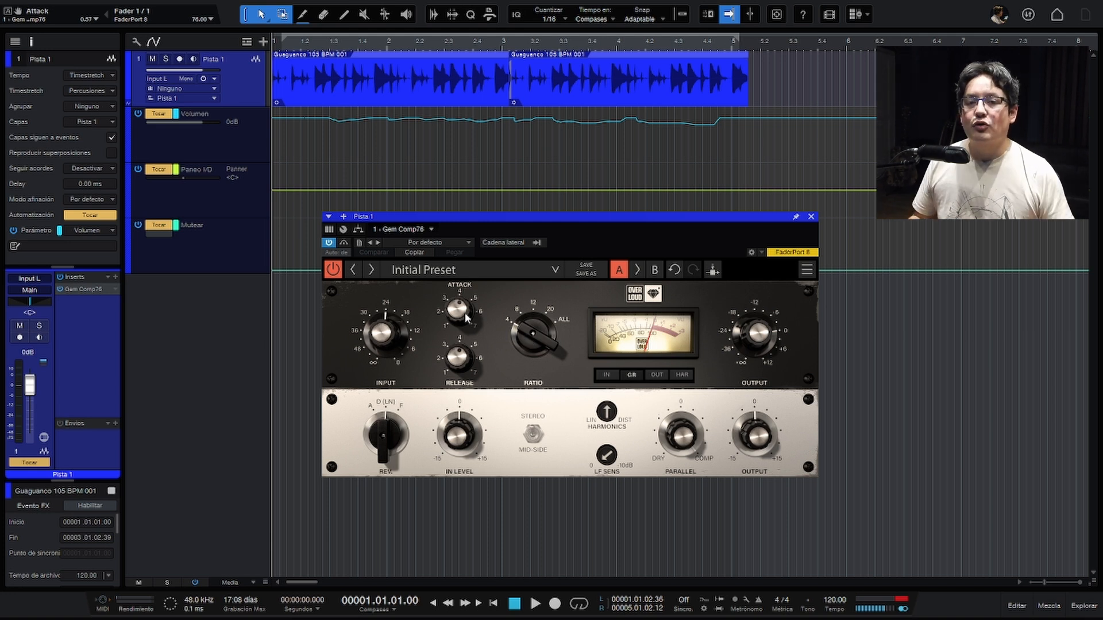
pyautogui.click(335, 250)
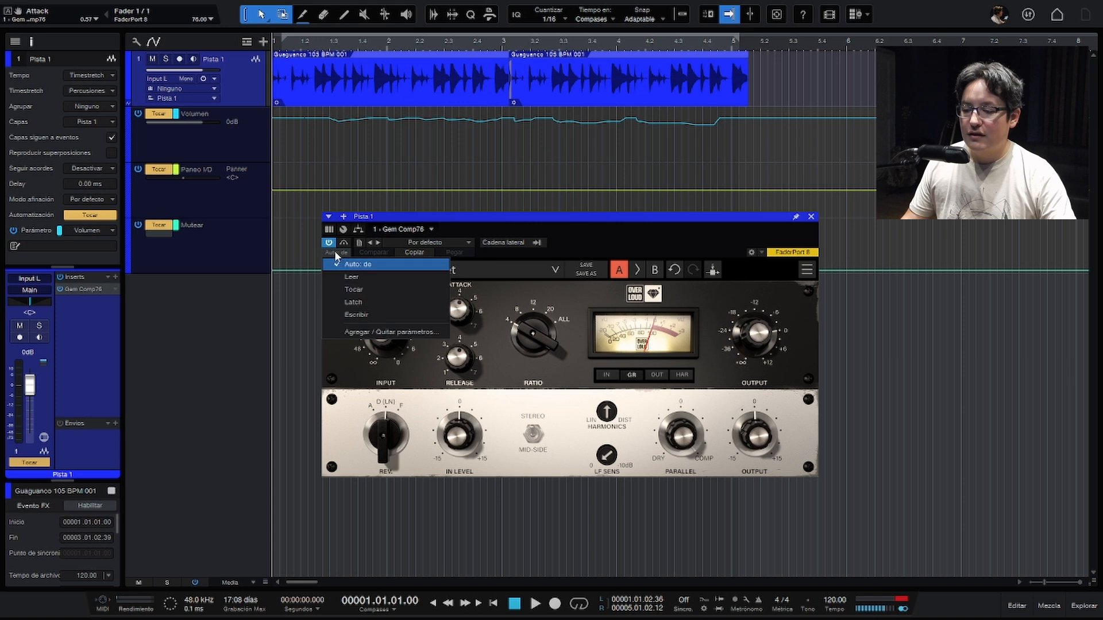
pyautogui.click(352, 291)
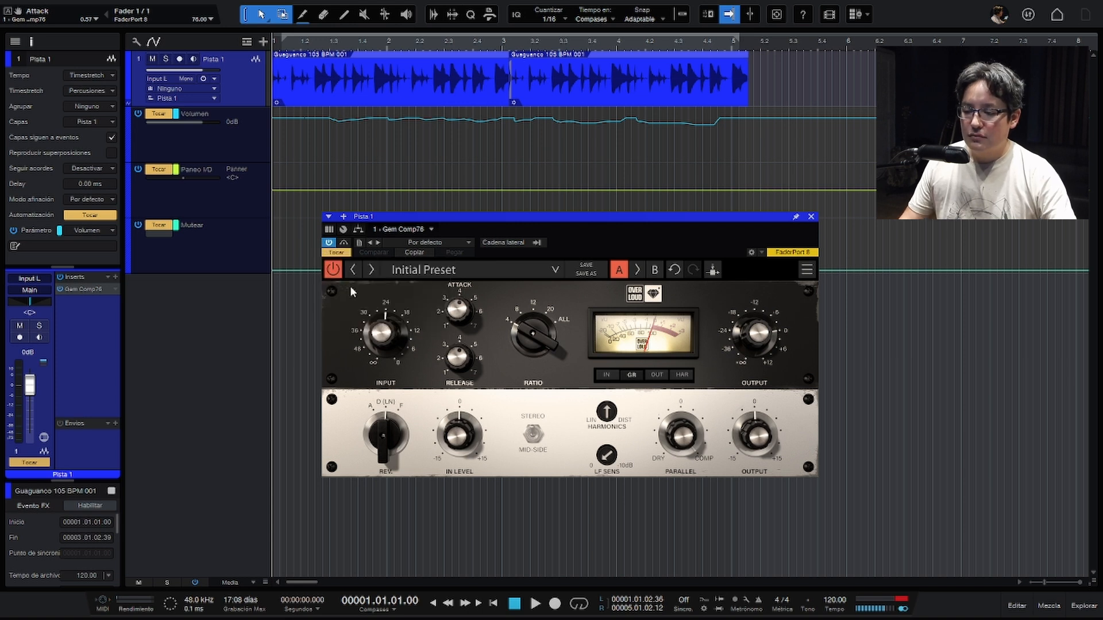
# - Record moves of the Gem Comp76 Input knob as automation while the loop plays
pyautogui.press('space')
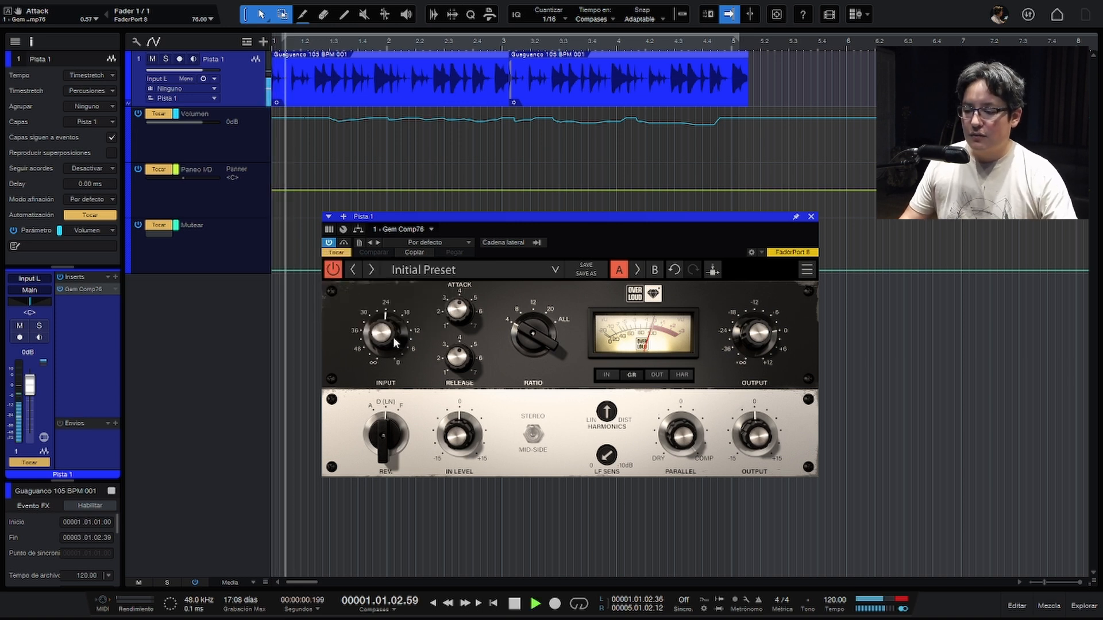
pyautogui.moveTo(394, 334); pyautogui.dragTo(394, 320)
pyautogui.press('space')
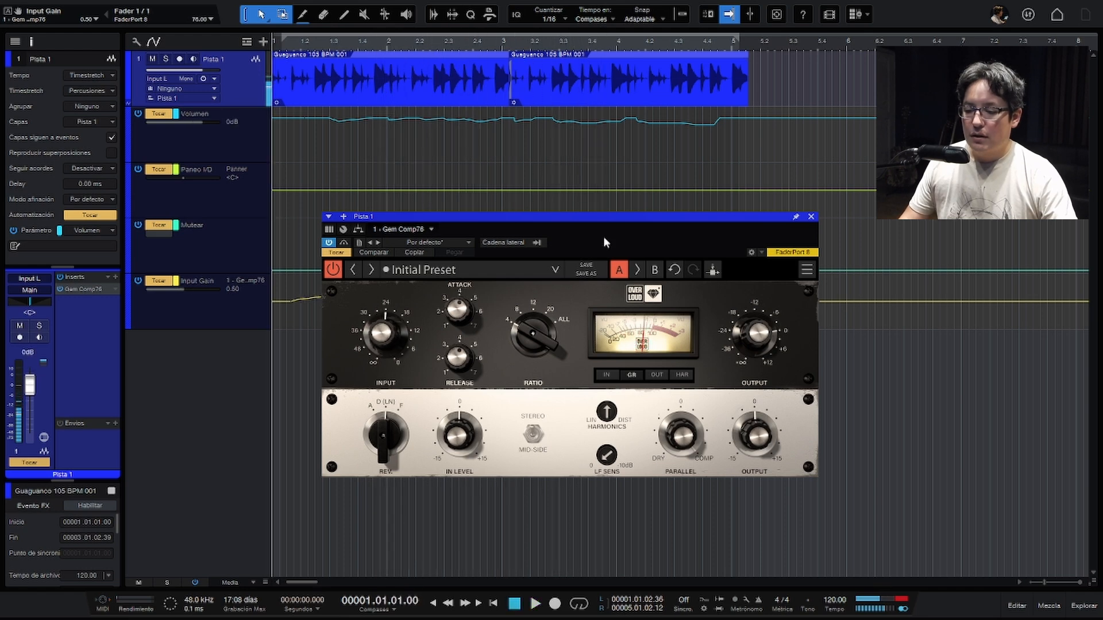
# - Record moves of the Gem Comp76 Attack knob during playback, keeping the plug-in window away from the automation lanes
pyautogui.moveTo(615, 223); pyautogui.dragTo(778, 323)
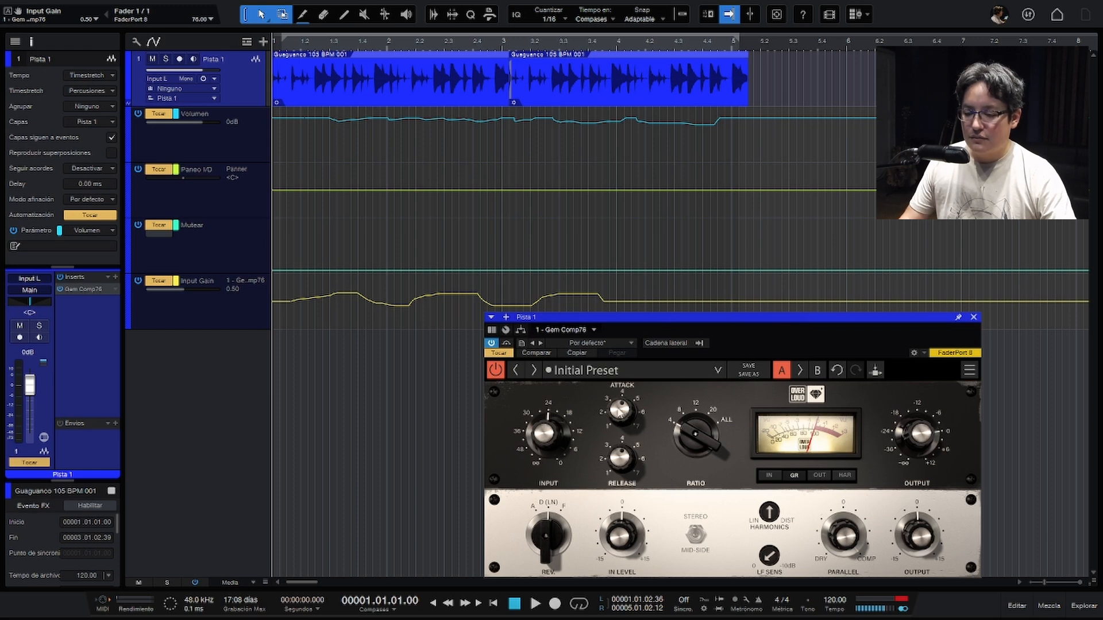
pyautogui.press('space')
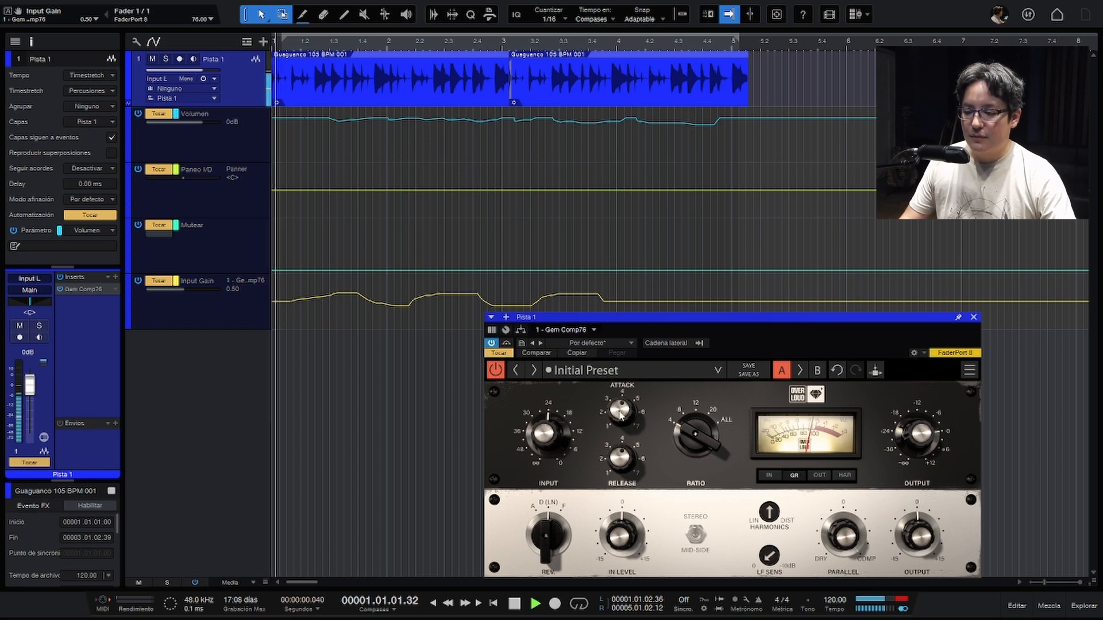
pyautogui.moveTo(620, 413); pyautogui.dragTo(620, 459)
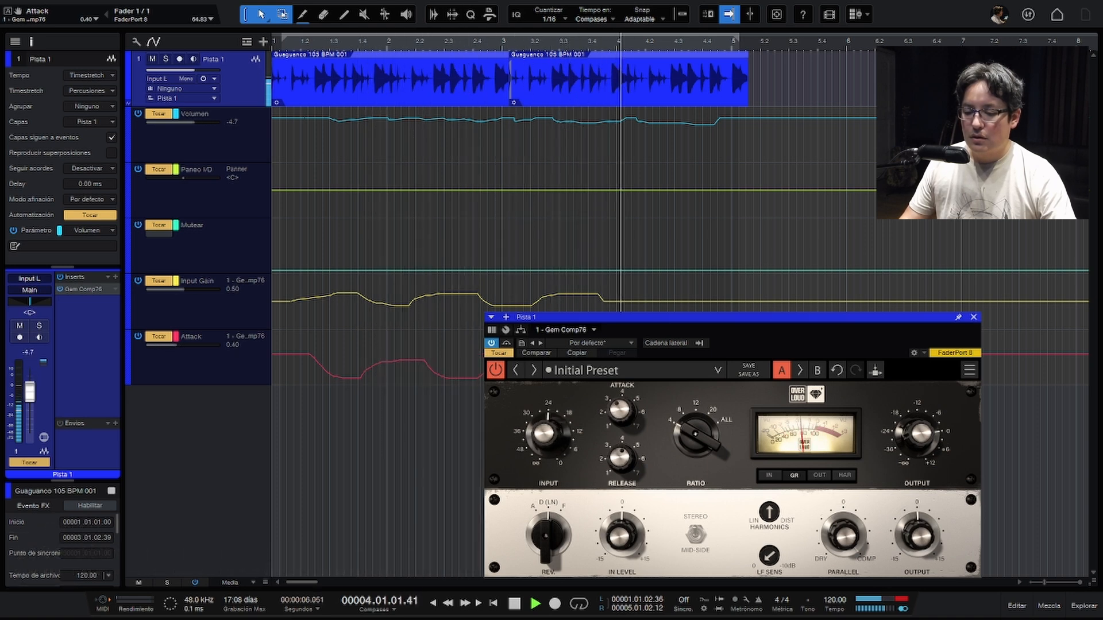
pyautogui.press('space')
pyautogui.moveTo(670, 318); pyautogui.dragTo(781, 169)
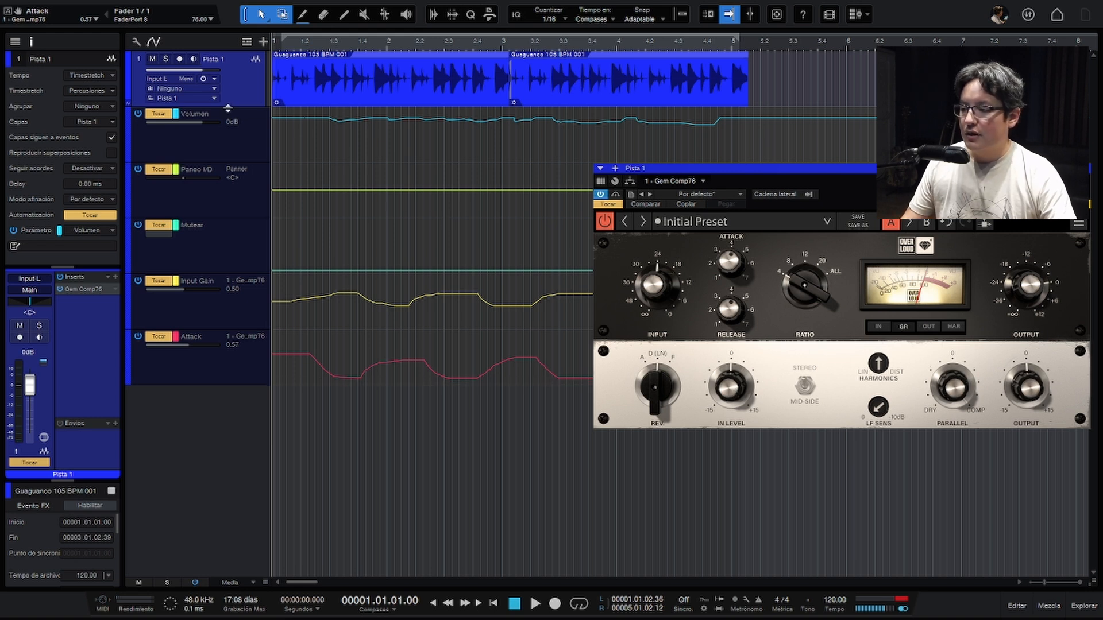
# - Examine the Gem Comp76 parameters available for automation in Pista 1's Automatización dialog, then close the dialog
pyautogui.rightClick(224, 369)
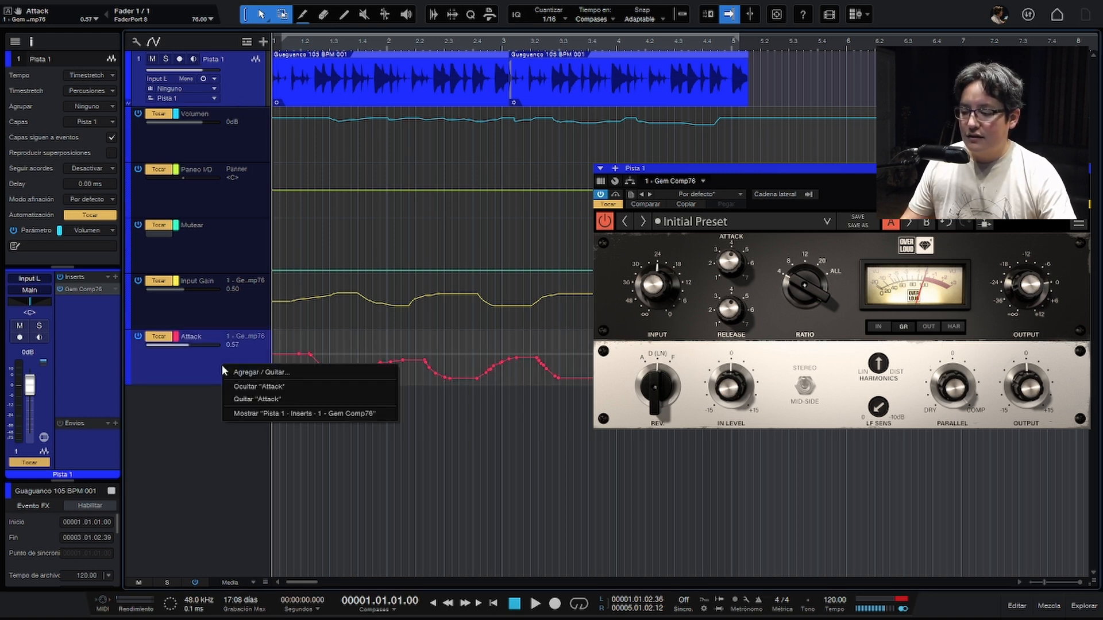
pyautogui.click(255, 373)
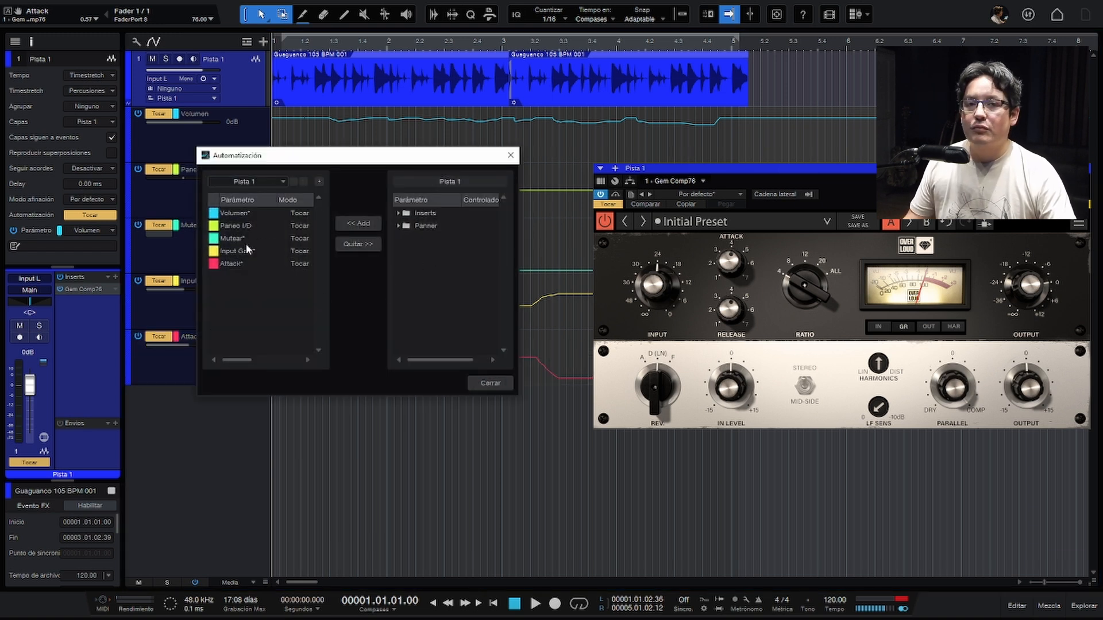
pyautogui.click(399, 213)
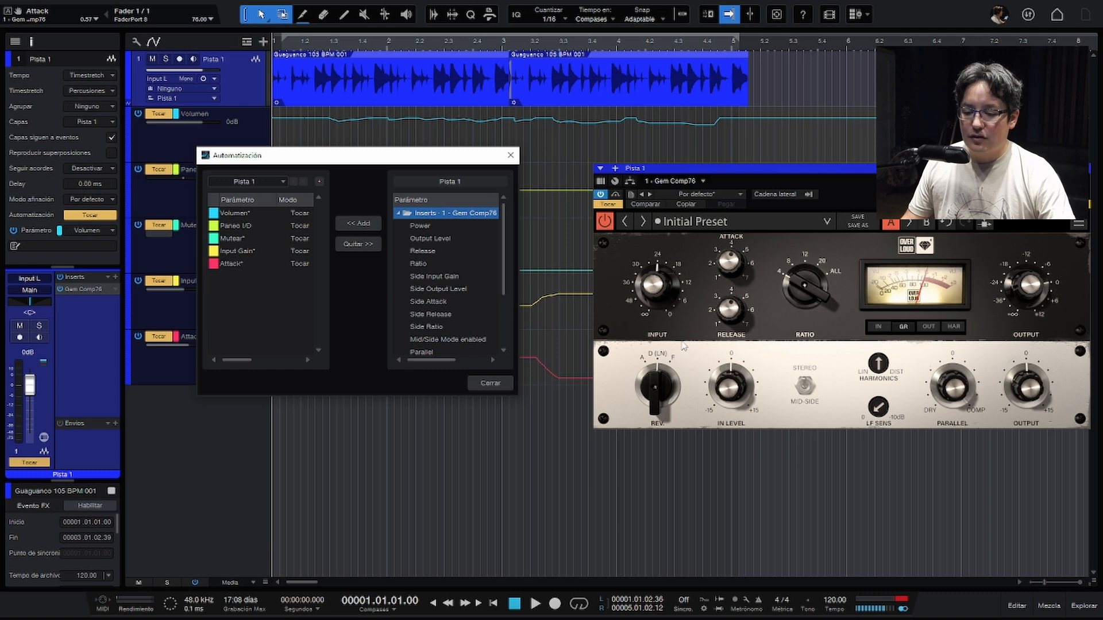
pyautogui.scroll(-4, 476, 263)
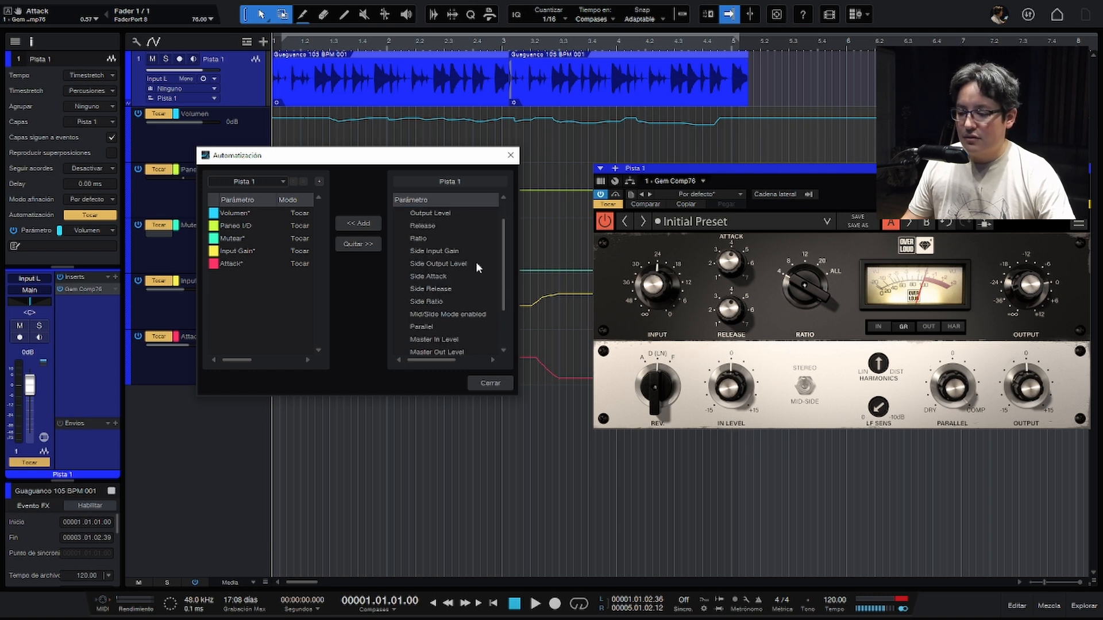
pyautogui.scroll(3, 476, 263)
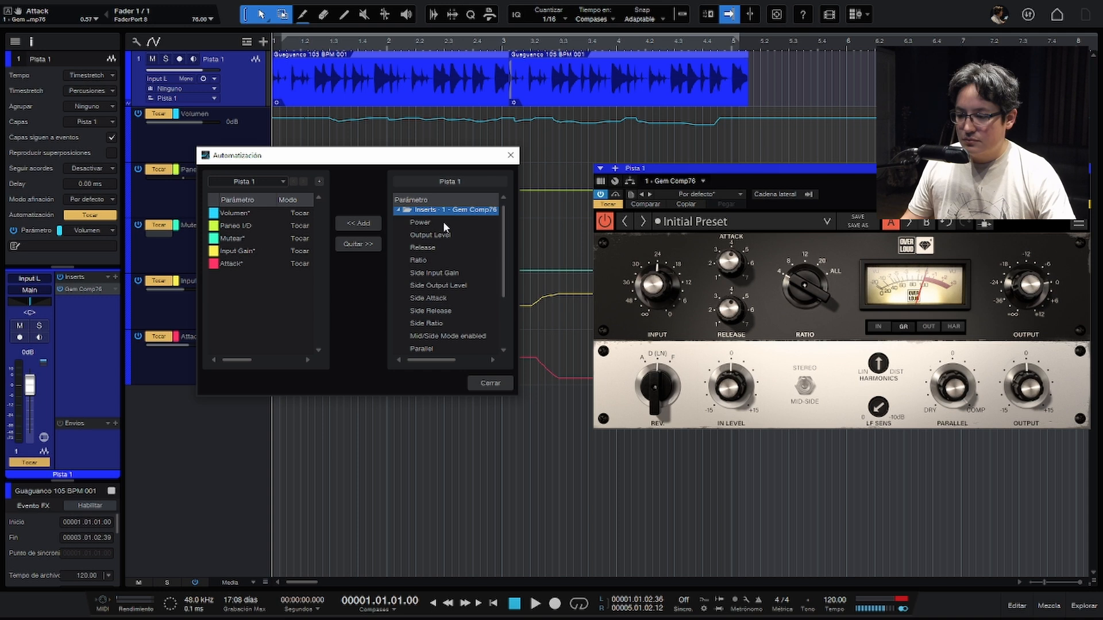
pyautogui.scroll(-3, 441, 242)
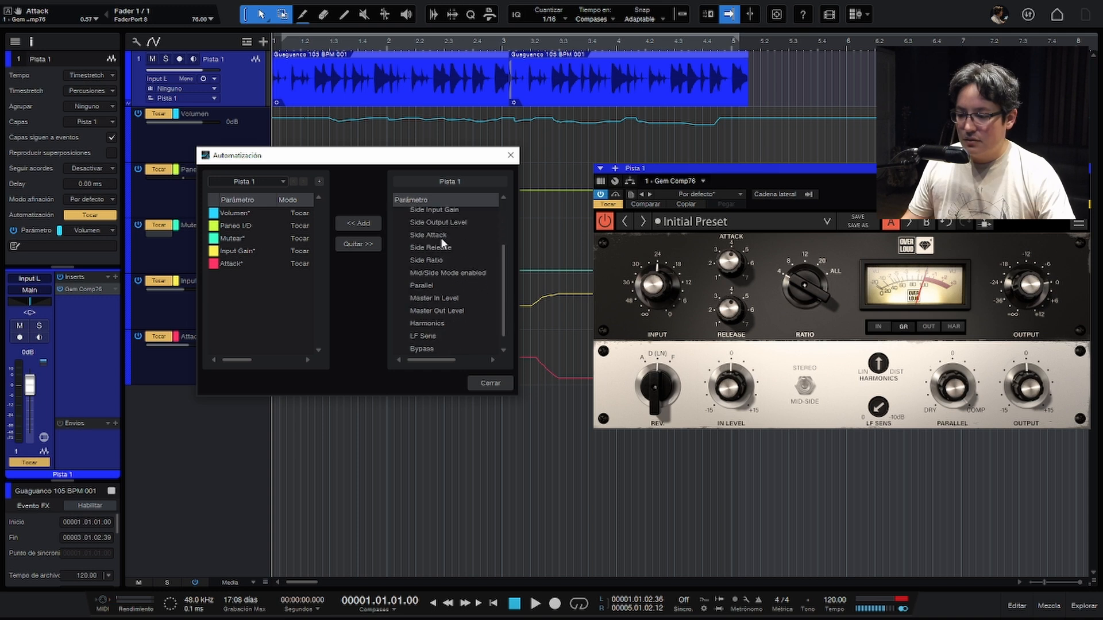
pyautogui.scroll(3, 441, 243)
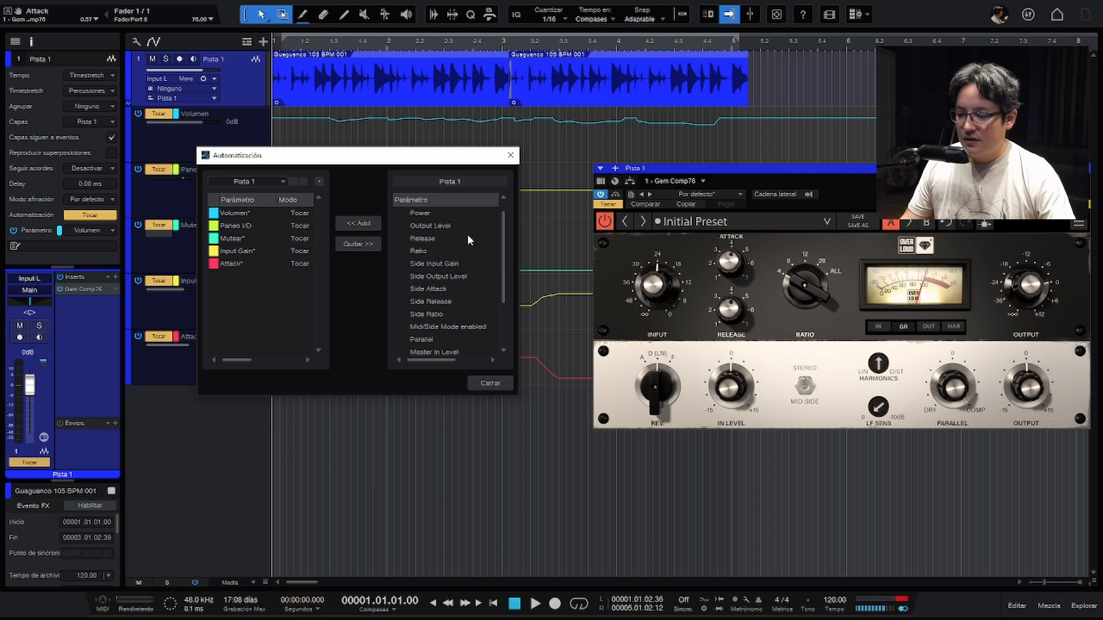
pyautogui.click(490, 383)
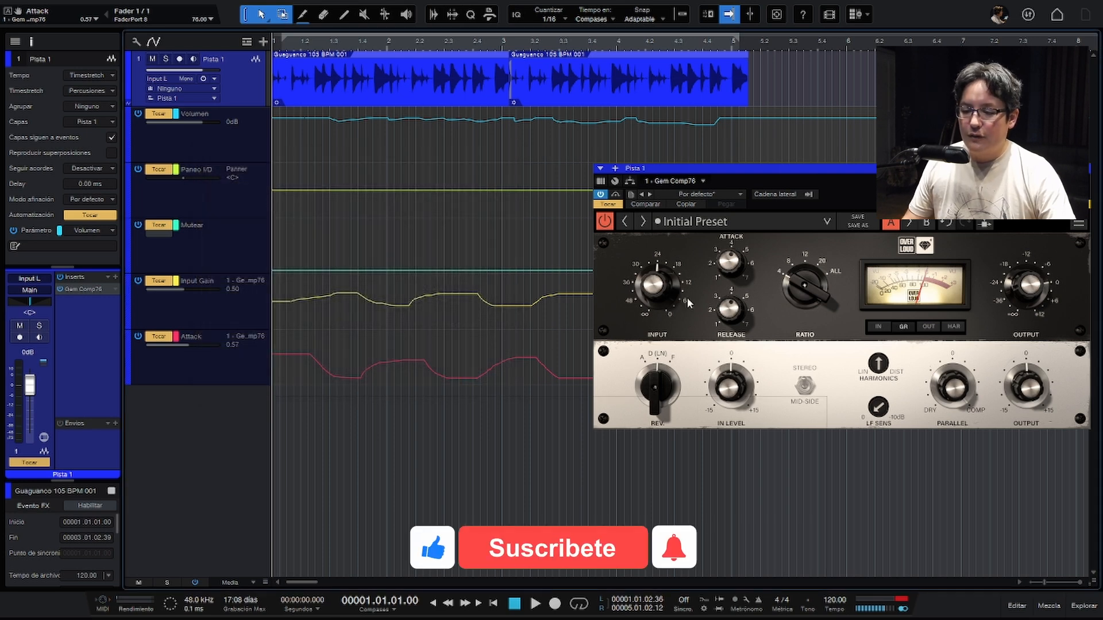
# - Record a short move of the Gem Comp76 In Level knob as automation during playback
pyautogui.press('space')
pyautogui.click(732, 389)
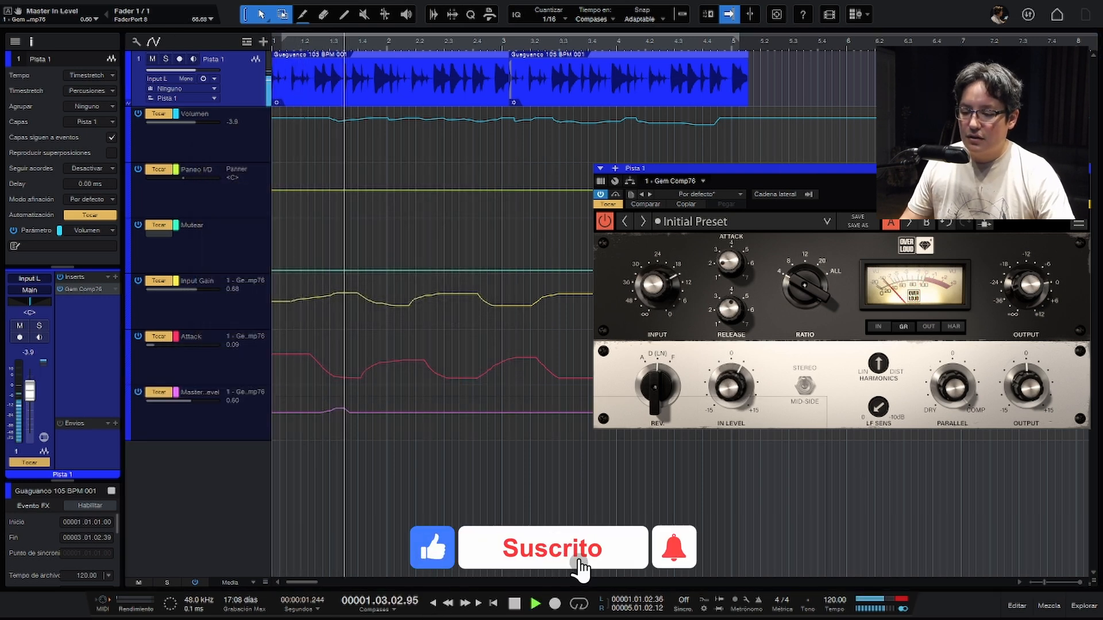
pyautogui.press('space')
# - Check the Master In Level entry against the remaining Gem Comp76 insert parameters in the Automatización dialog
pyautogui.rightClick(217, 425)
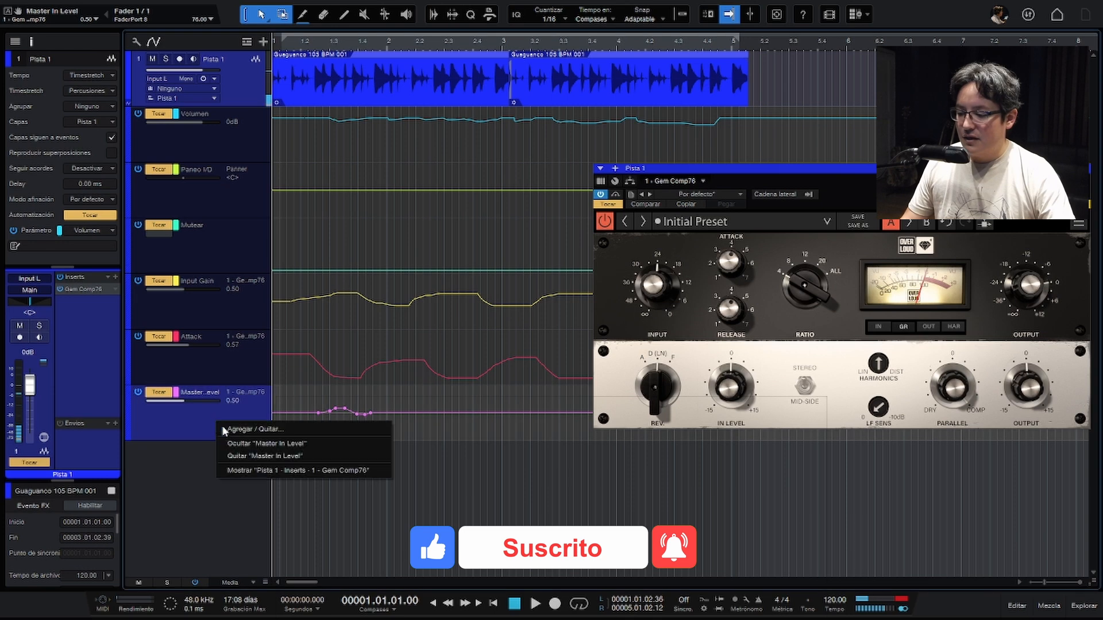
pyautogui.click(241, 429)
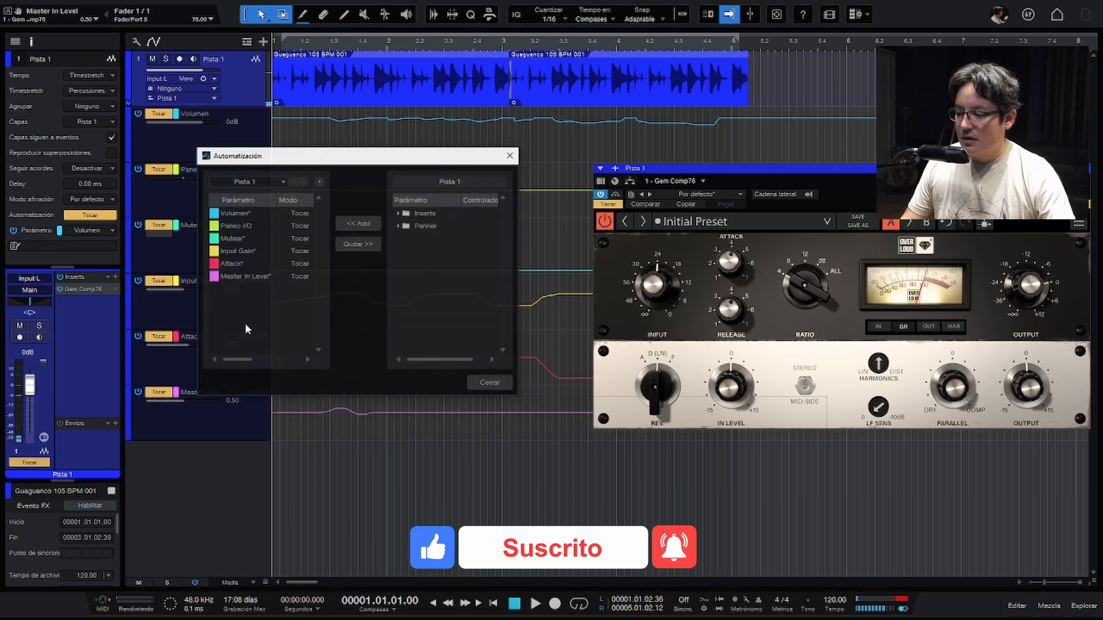
pyautogui.click(243, 279)
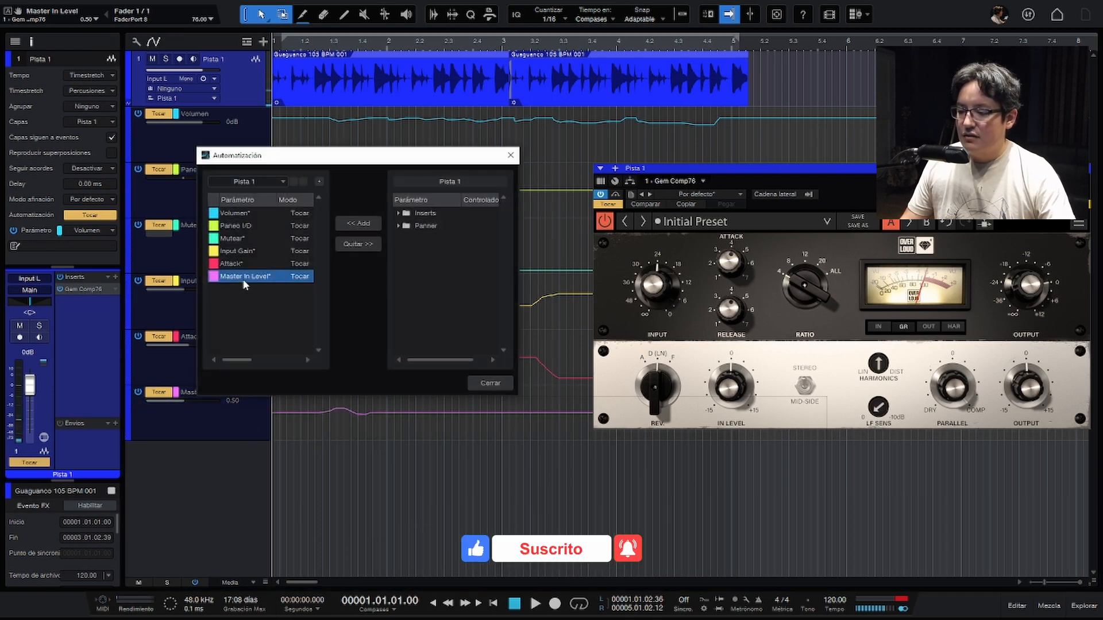
pyautogui.click(398, 214)
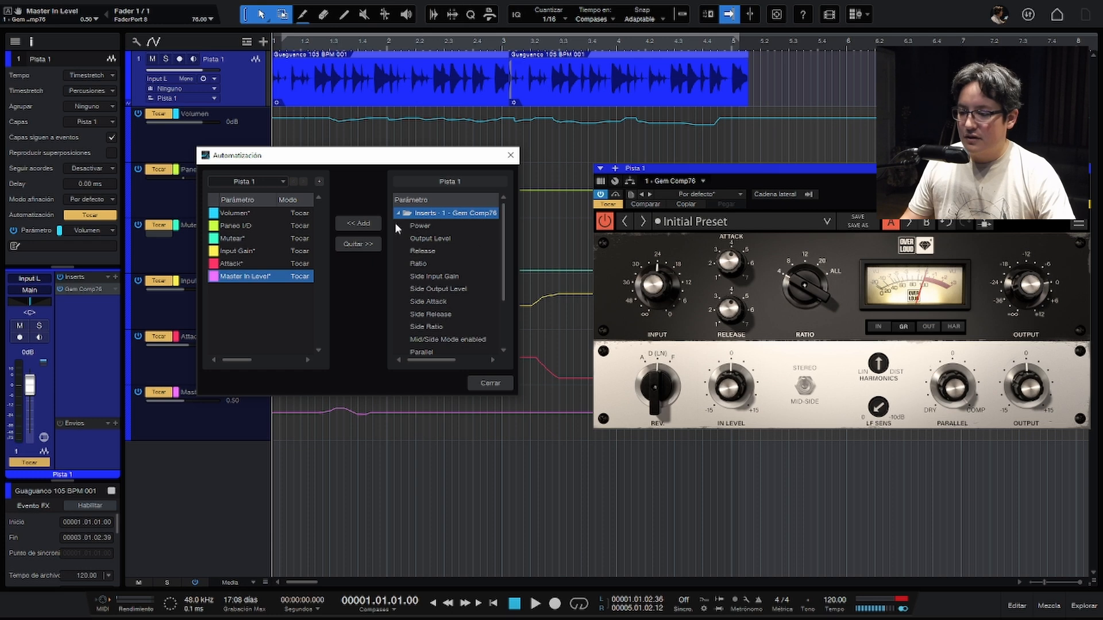
pyautogui.click(491, 383)
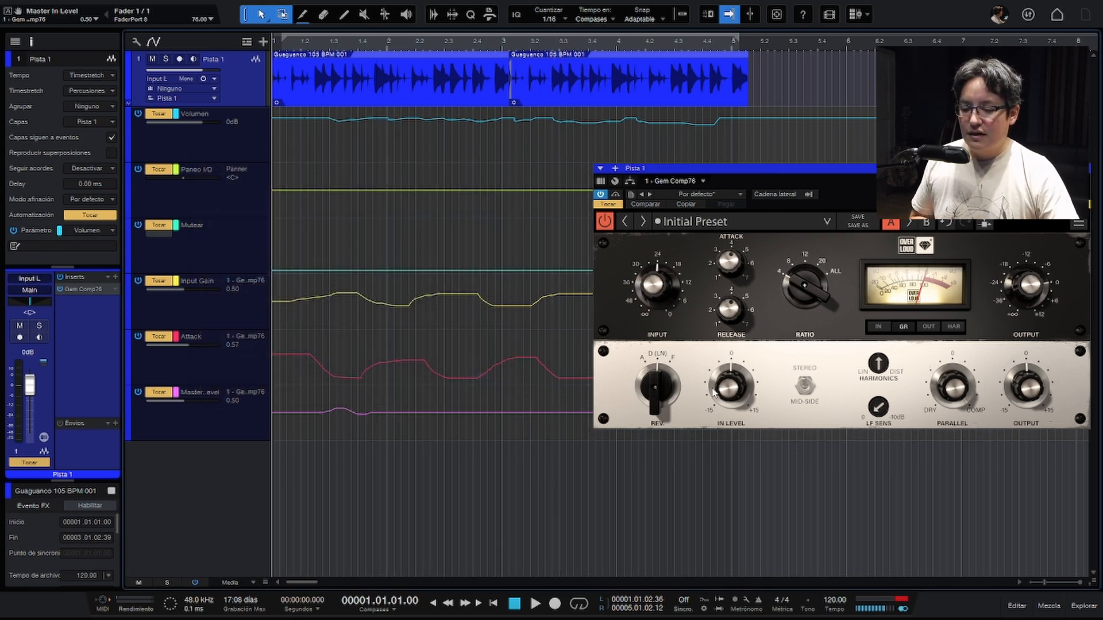
# - Nudge the In Level knob and add points to the Master In Level envelope forming a dip at about 2.3
pyautogui.moveTo(714, 393); pyautogui.dragTo(714, 385)
pyautogui.click(484, 413)
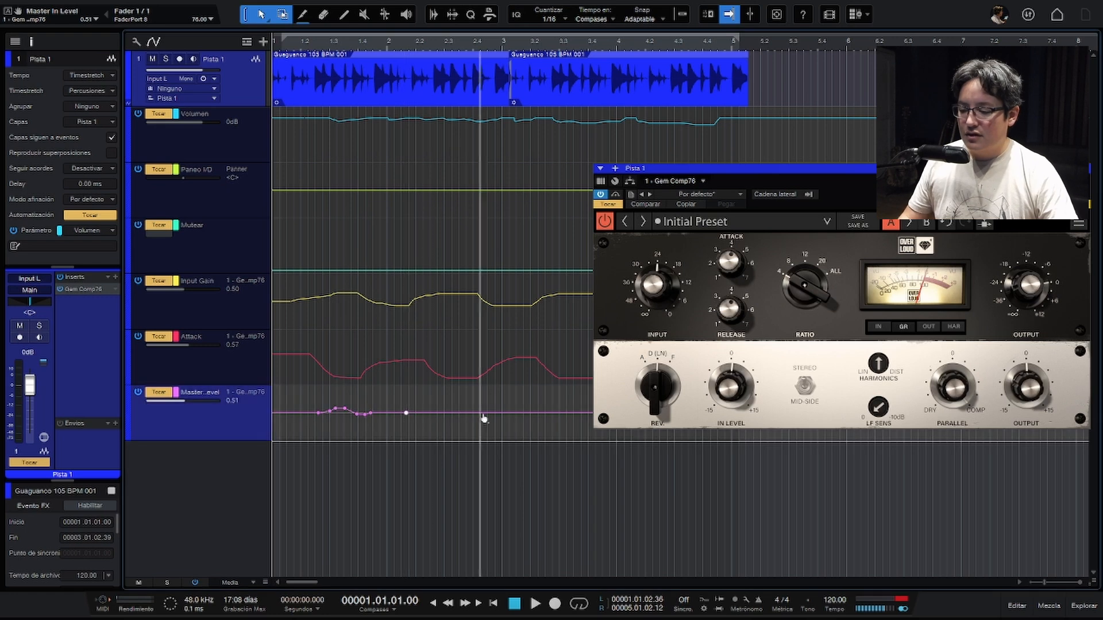
pyautogui.moveTo(458, 412); pyautogui.dragTo(449, 441)
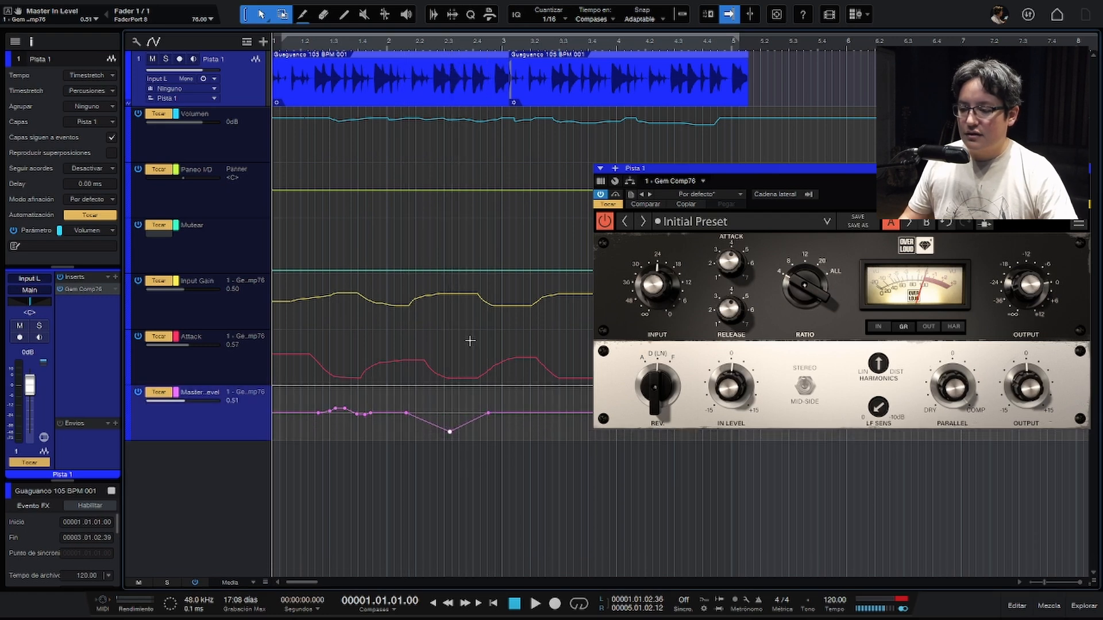
# - Replace the Master In Level dip with a copy of the Volumen lane's envelope and audition it
pyautogui.hotkey('ctrl', 'z')
pyautogui.moveTo(739, 144); pyautogui.dragTo(305, 154)
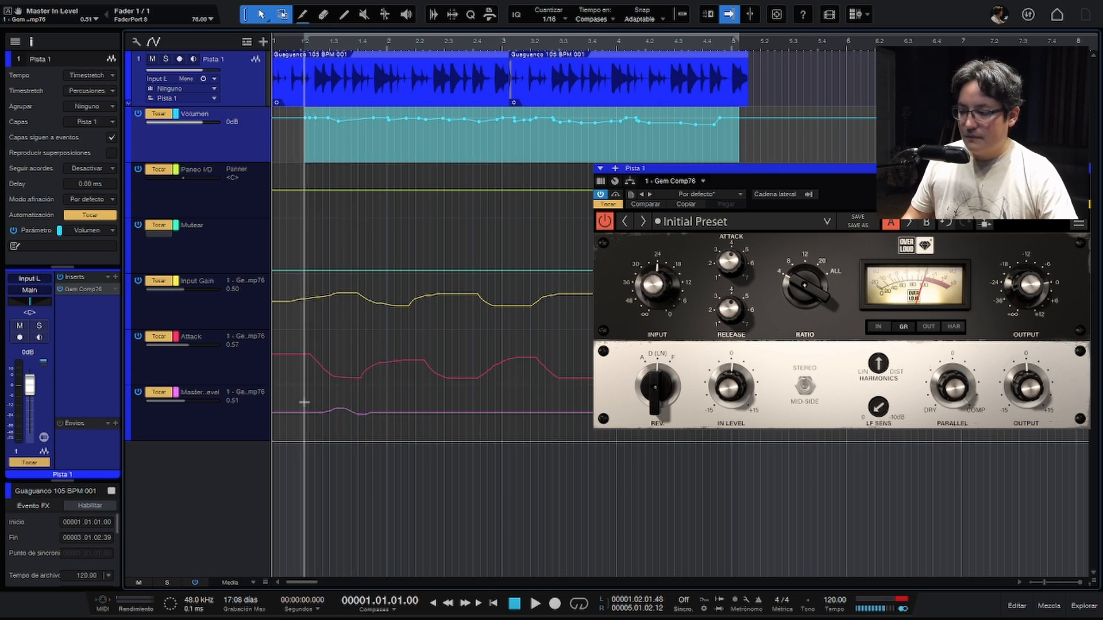
pyautogui.click(263, 428)
pyautogui.hotkey('ctrl', 'v')
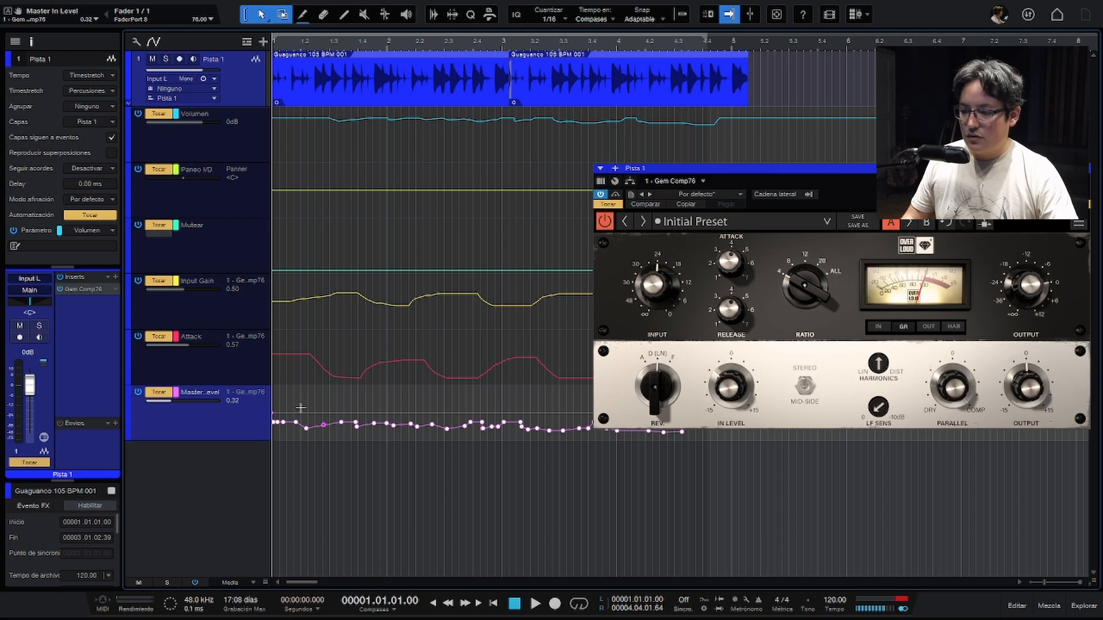
pyautogui.moveTo(764, 174)
pyautogui.mouseDown()
pyautogui.moveTo(770, 113)
pyautogui.moveTo(744, 178)
pyautogui.mouseUp()
pyautogui.press('space')
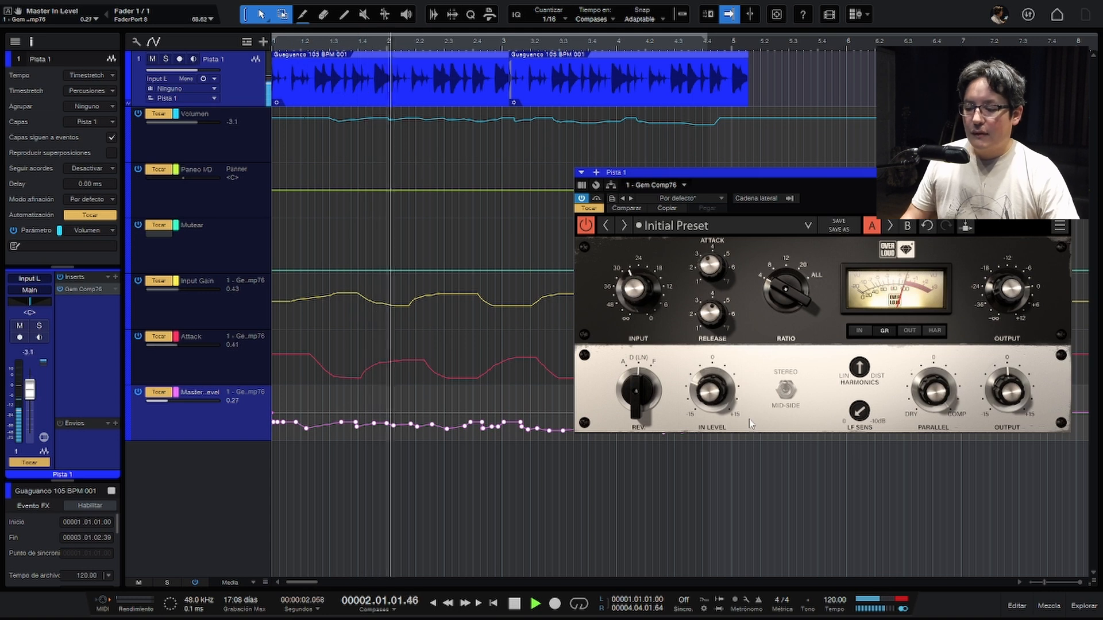
pyautogui.press('space')
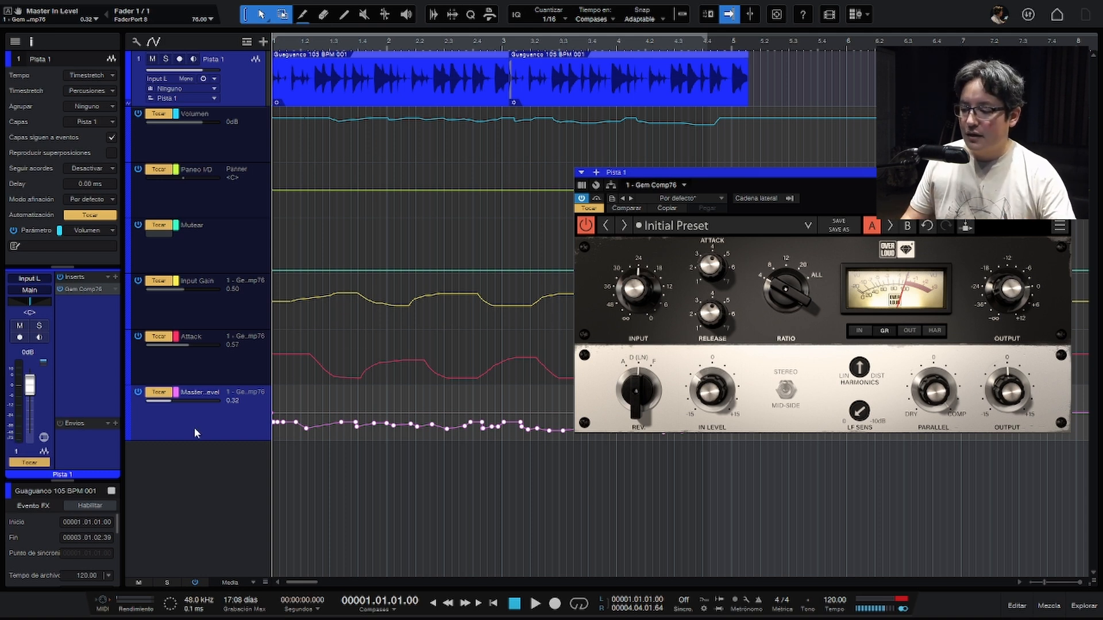
# - Remove the Master In Level, Attack and Input Gain parameters from Pista 1's automation through the Automatización dialog
pyautogui.click(247, 317)
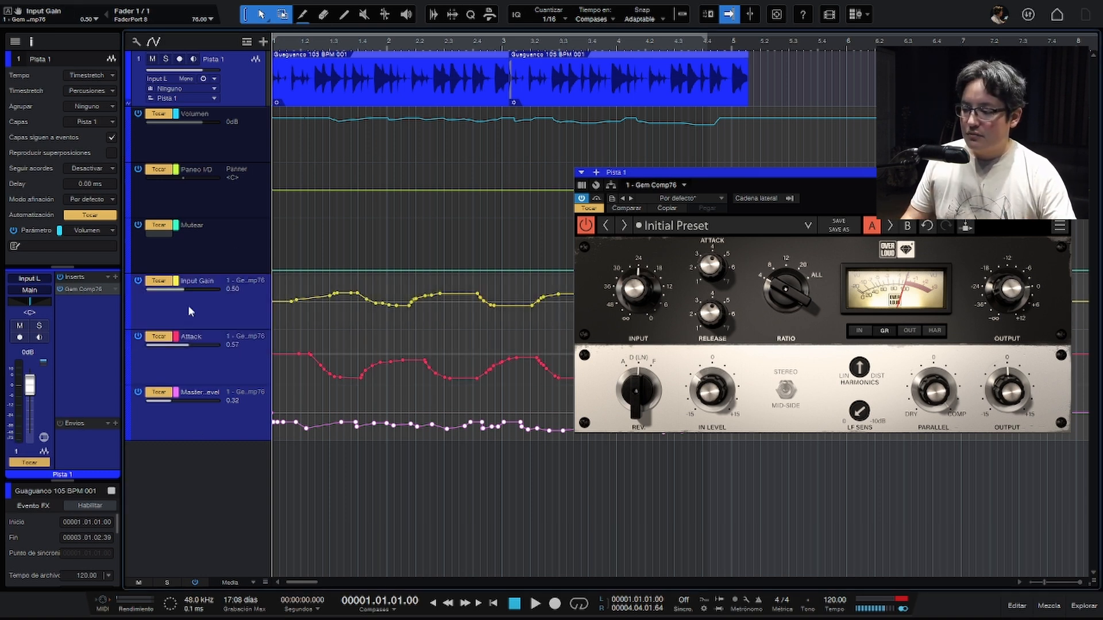
pyautogui.rightClick(224, 315)
pyautogui.click(260, 321)
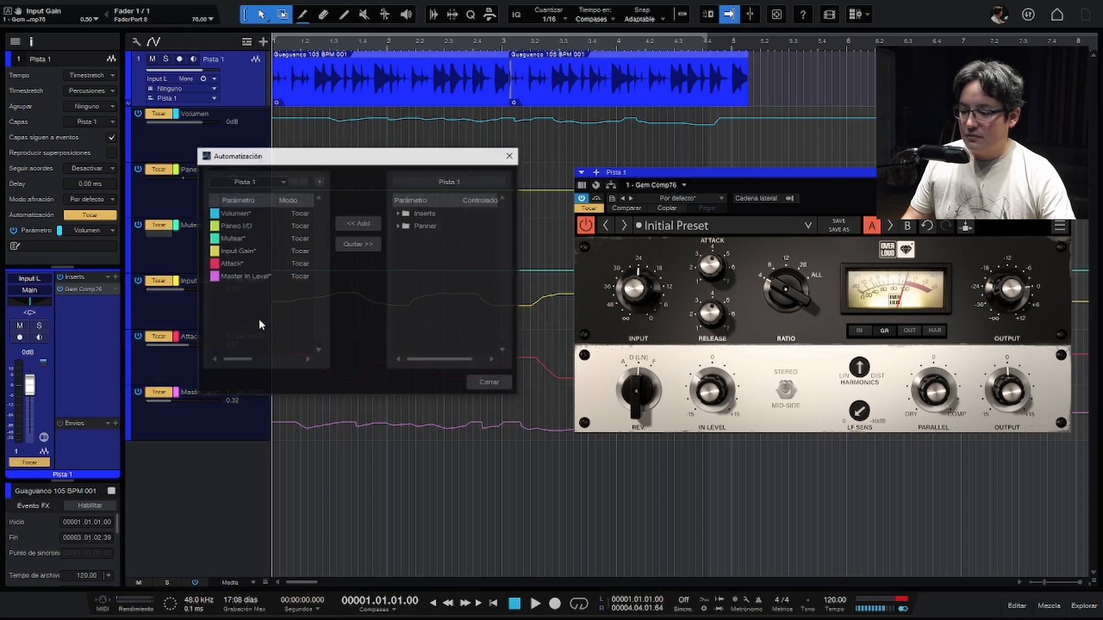
pyautogui.click(265, 277)
pyautogui.click(357, 245)
pyautogui.click(260, 265)
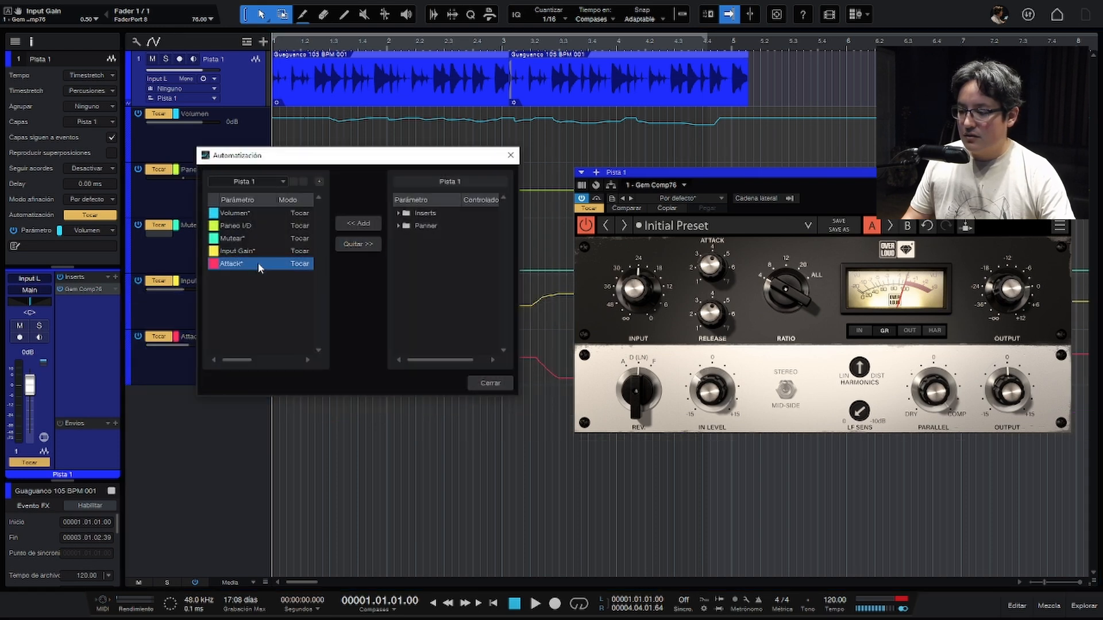
pyautogui.click(352, 245)
pyautogui.click(304, 251)
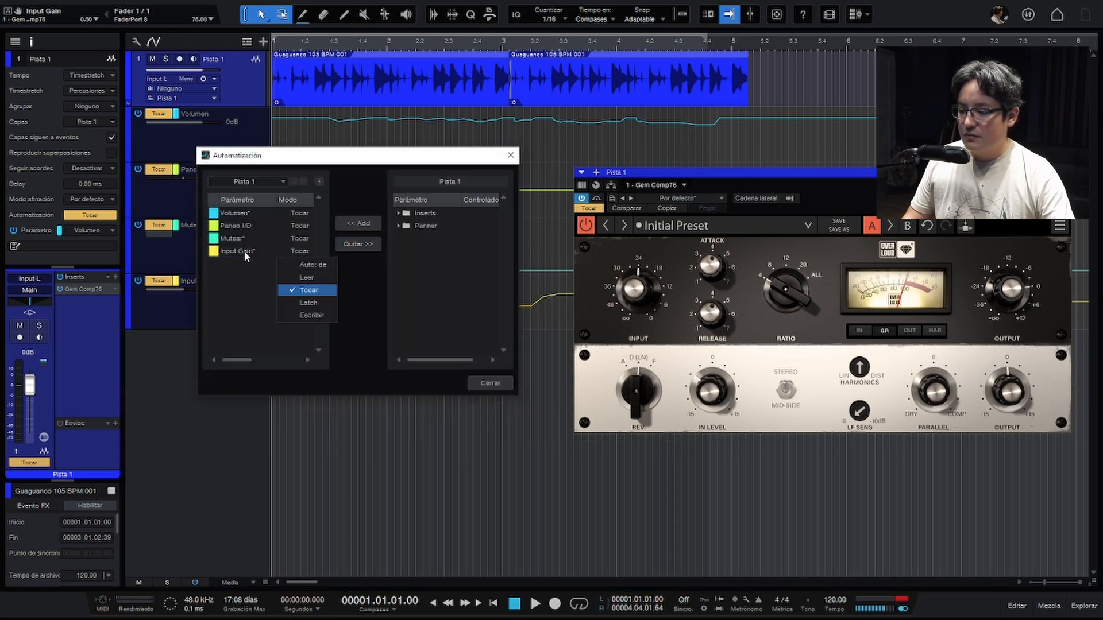
pyautogui.click(245, 256)
pyautogui.click(357, 244)
pyautogui.click(469, 383)
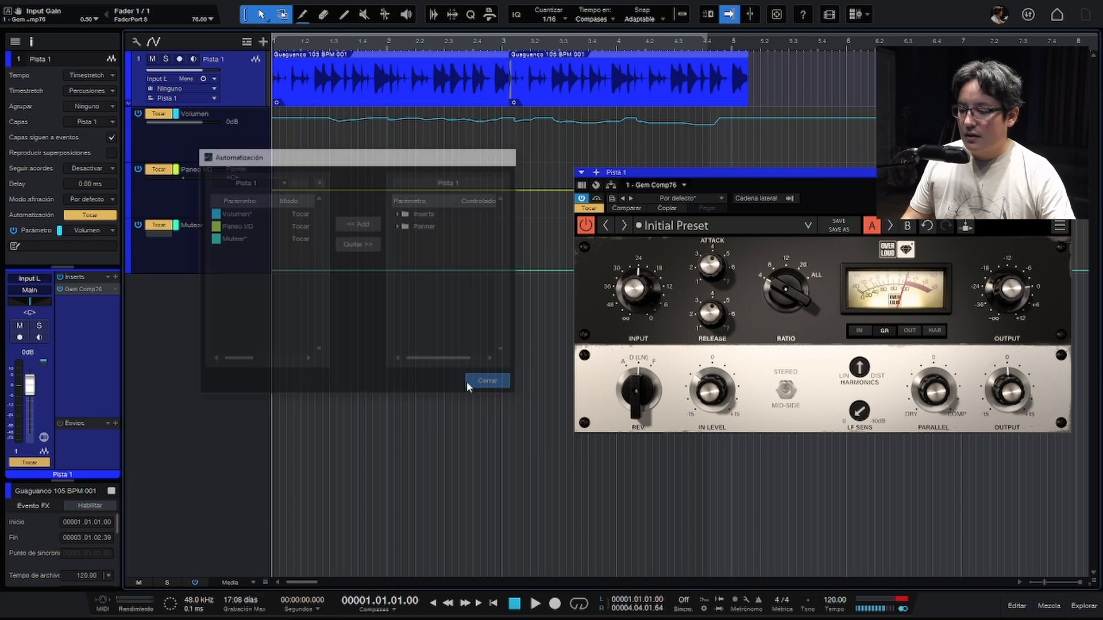
# - Remove the Gem Comp76 insert from Pista 1 and insert the TBTECH Kirchhoff-EQ in its place
pyautogui.click(115, 289)
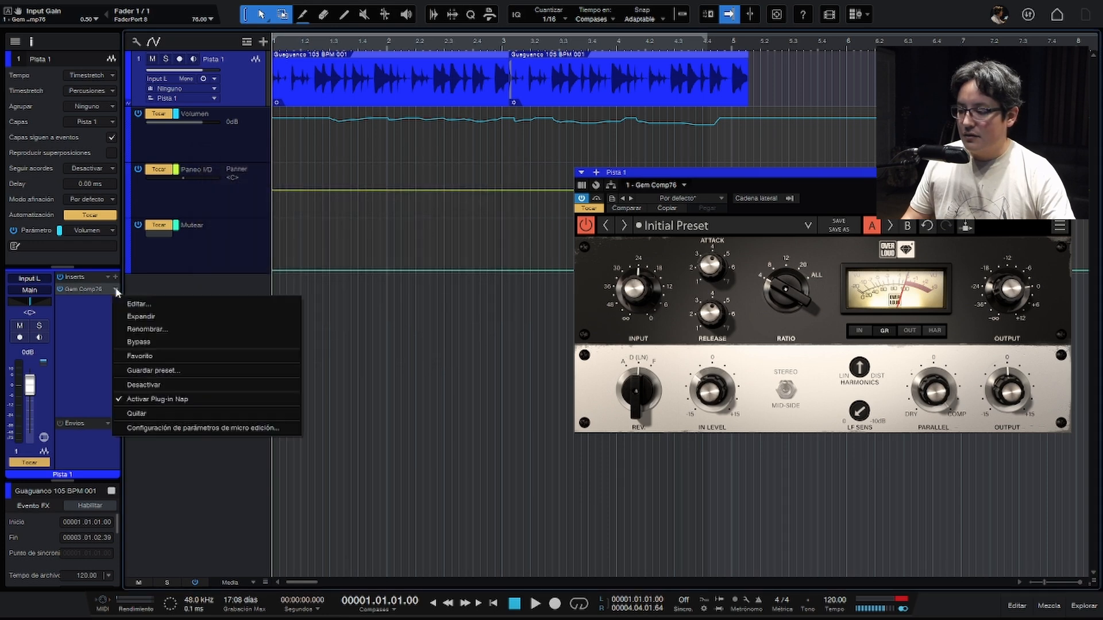
pyautogui.click(143, 416)
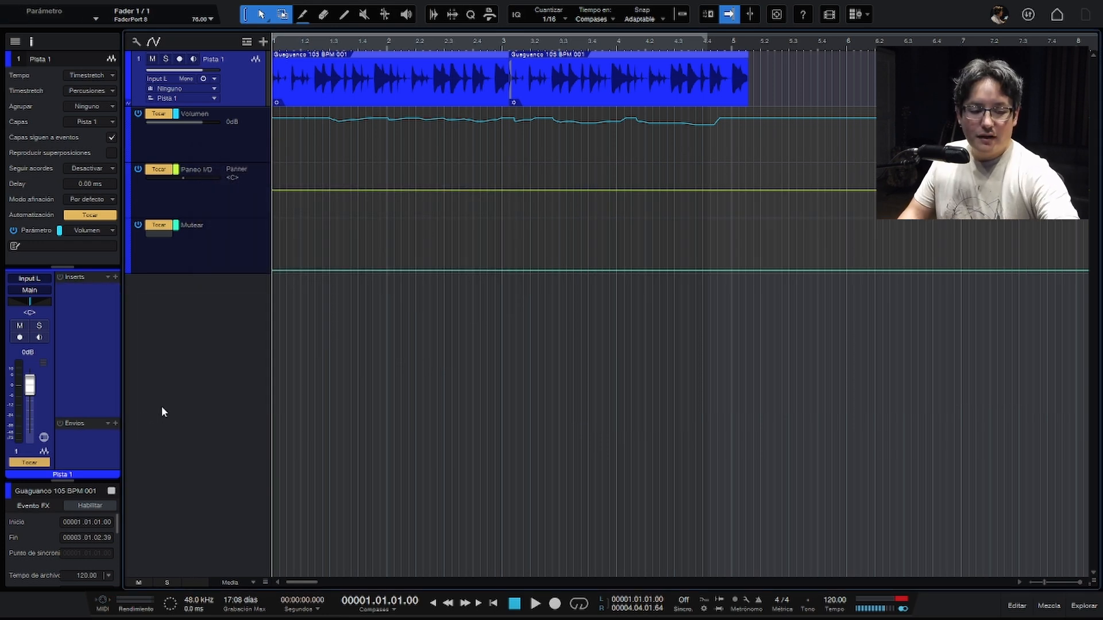
pyautogui.hotkey('ctrl', 'alt', 'e')
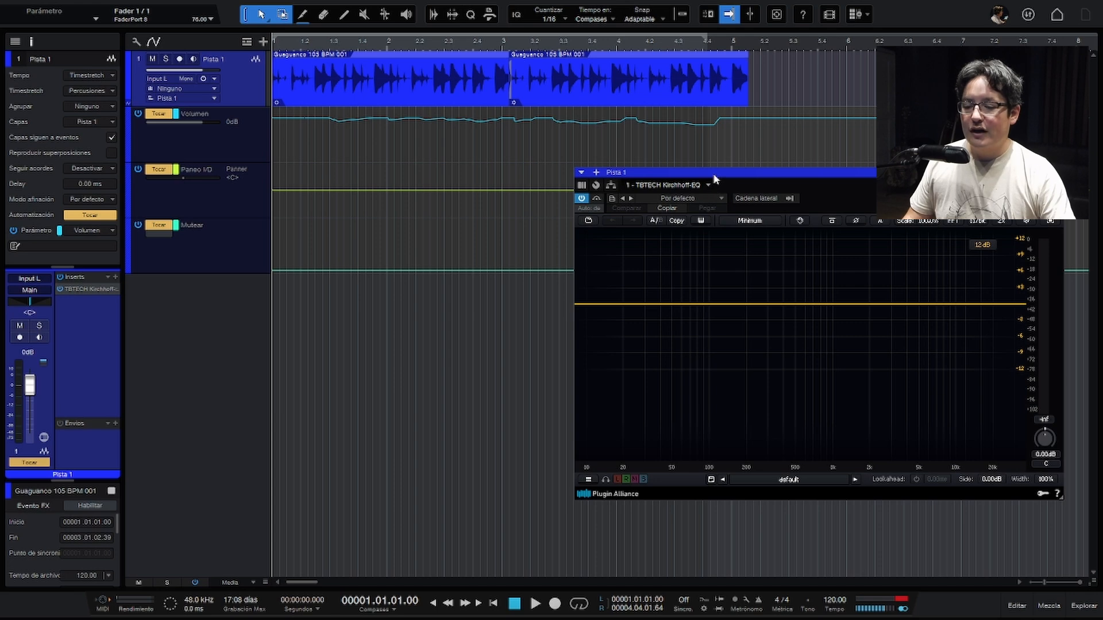
pyautogui.moveTo(714, 175); pyautogui.dragTo(602, 197)
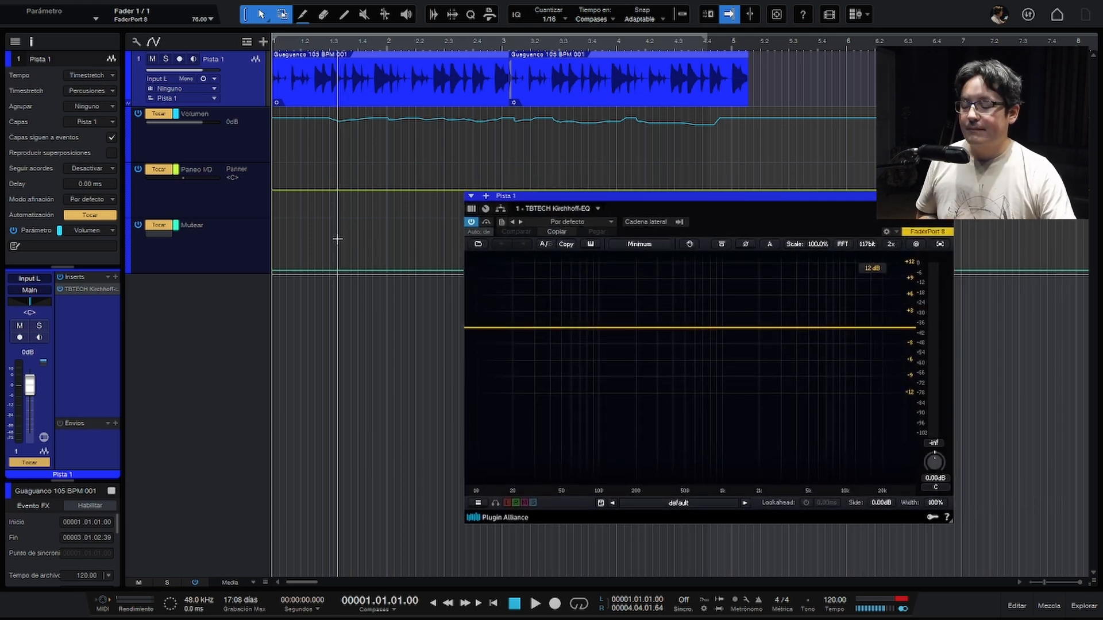
# - Examine the Kirchhoff-EQ parameters available for automation in Pista 1's Automatización dialog, and close the dialog
pyautogui.rightClick(215, 248)
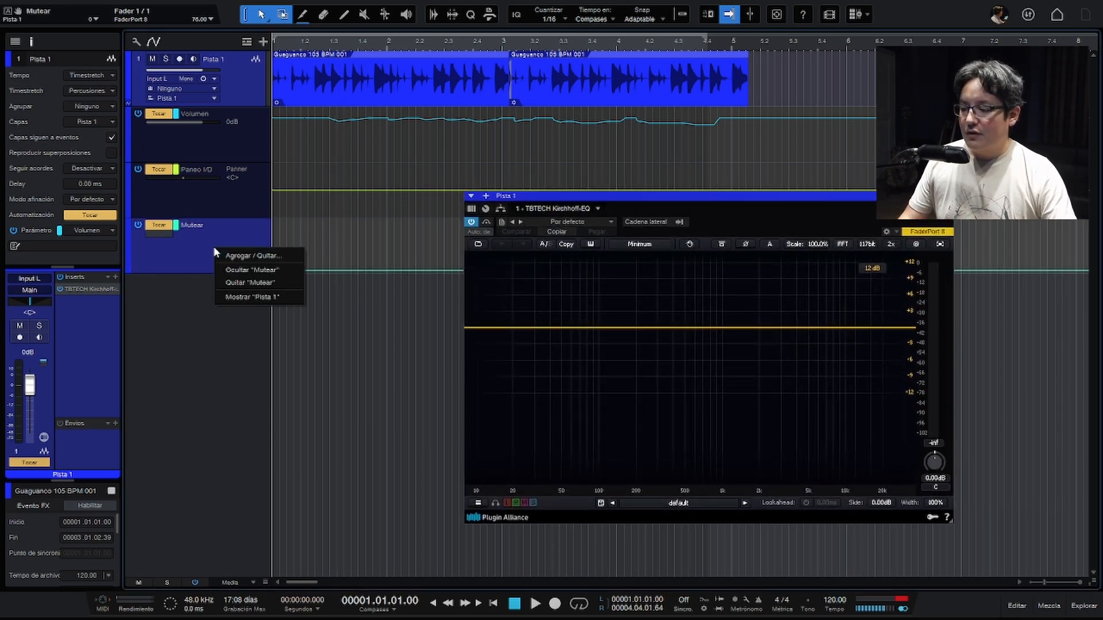
pyautogui.click(266, 257)
pyautogui.click(403, 217)
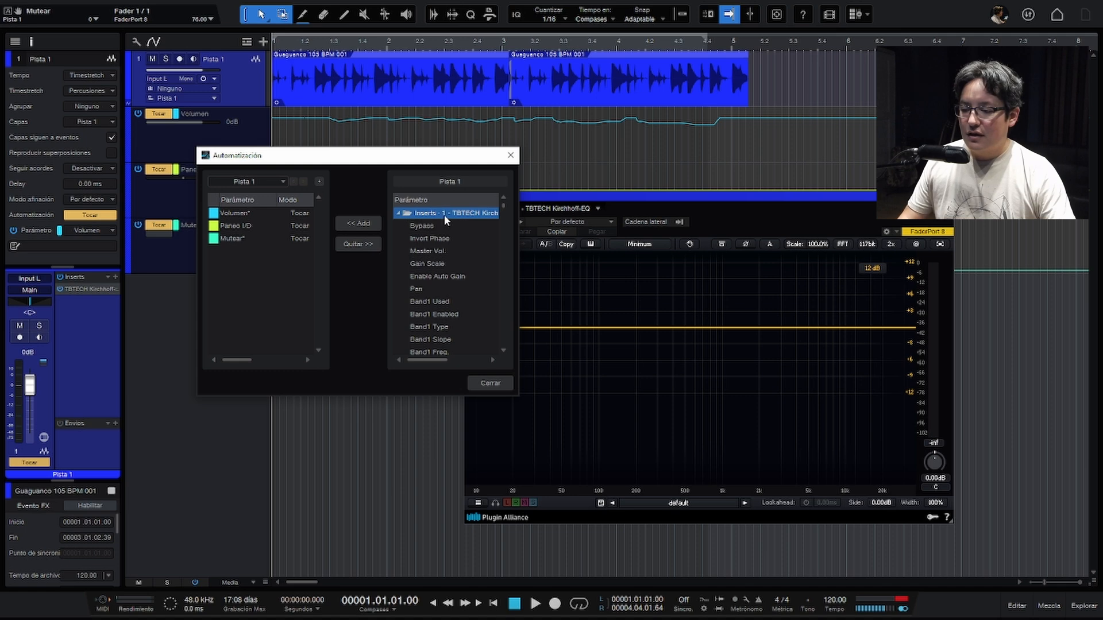
pyautogui.scroll(-2, 445, 229)
pyautogui.moveTo(502, 208)
pyautogui.mouseDown()
pyautogui.moveTo(501, 296)
pyautogui.moveTo(506, 208)
pyautogui.mouseUp()
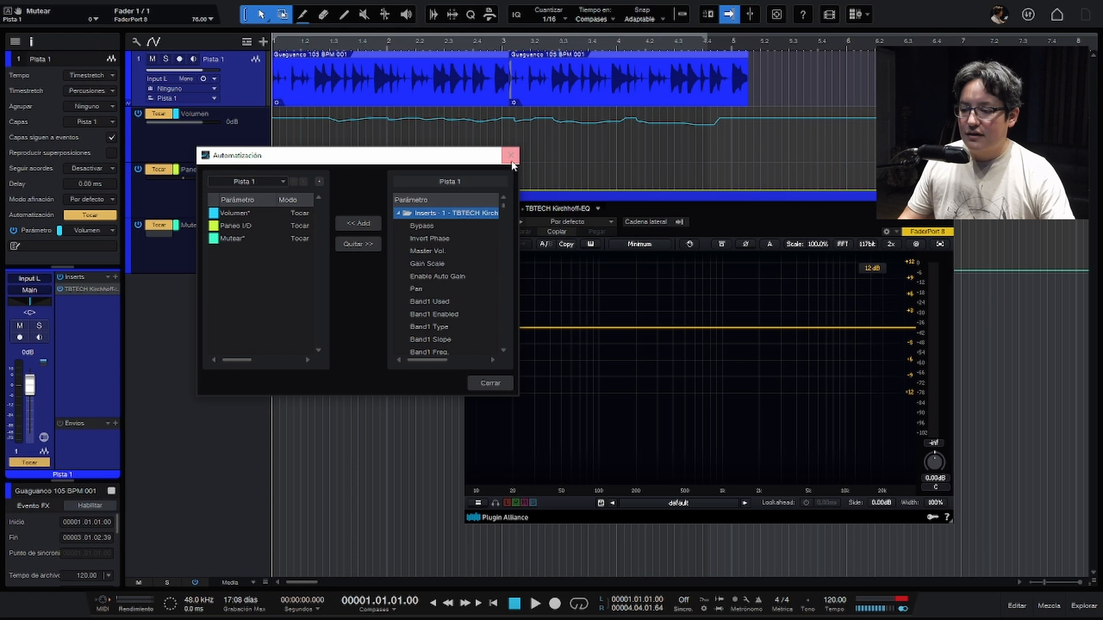
pyautogui.click(510, 155)
# - Add a bell band at about 56 Hz with +4.18 dB gain in Kirchhoff-EQ and set its automation mode to Tocar
pyautogui.click(555, 328)
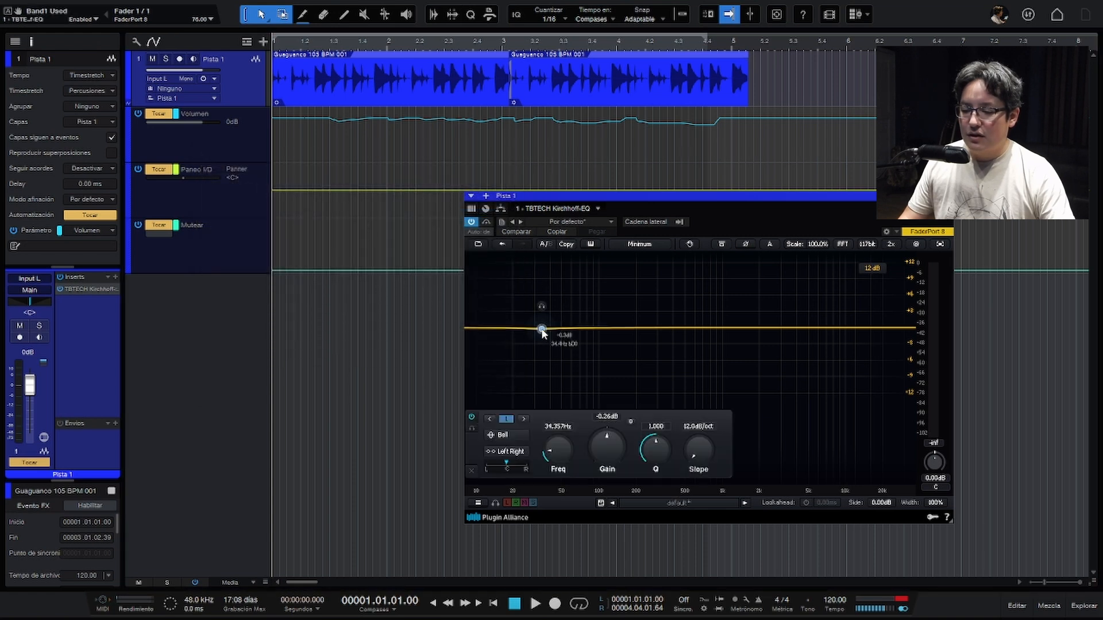
pyautogui.moveTo(555, 328); pyautogui.dragTo(563, 305)
pyautogui.click(488, 234)
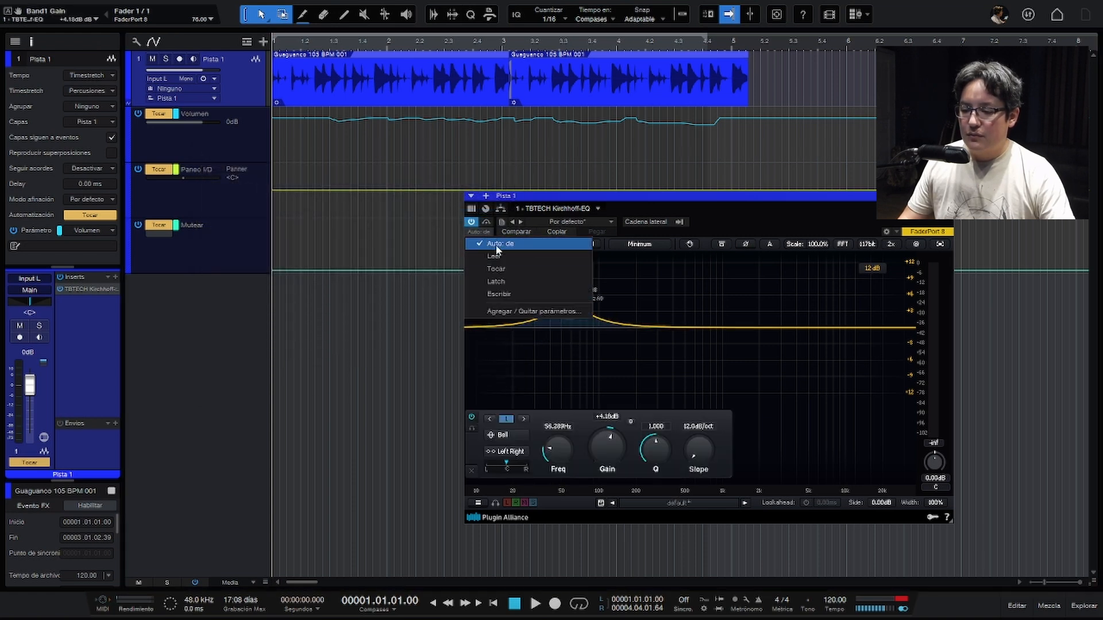
pyautogui.click(493, 269)
# - Record frequency and gain moves of the Kirchhoff-EQ's band 1 as automation during playback
pyautogui.press('space')
pyautogui.moveTo(567, 308)
pyautogui.mouseDown()
pyautogui.moveTo(568, 326)
pyautogui.moveTo(608, 301)
pyautogui.moveTo(560, 324)
pyautogui.moveTo(534, 357)
pyautogui.moveTo(560, 292)
pyautogui.mouseUp()
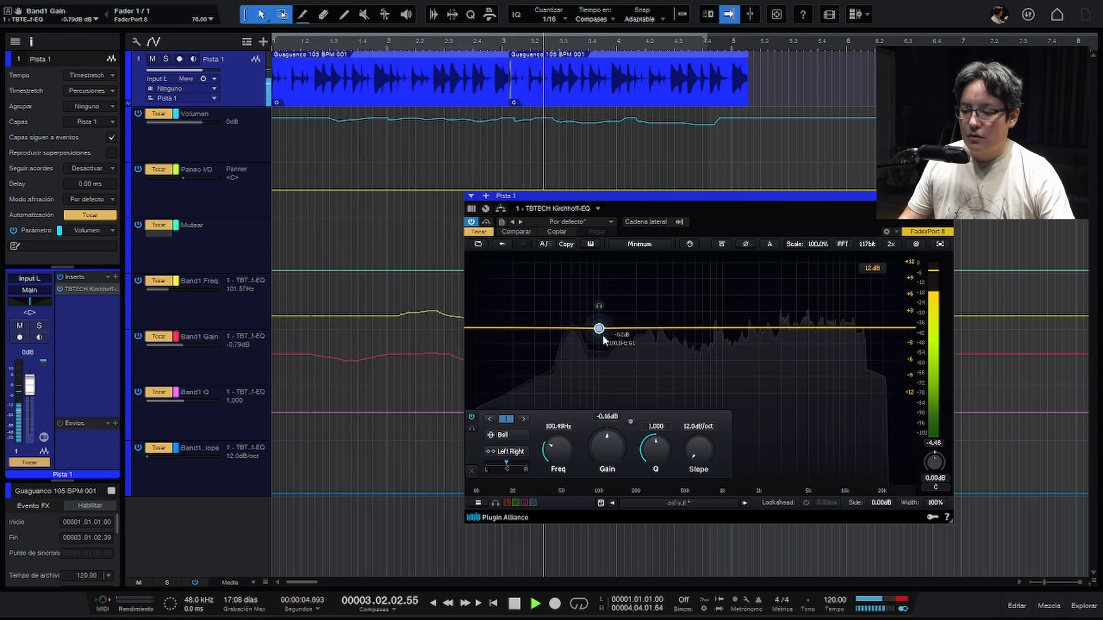
pyautogui.press('space')
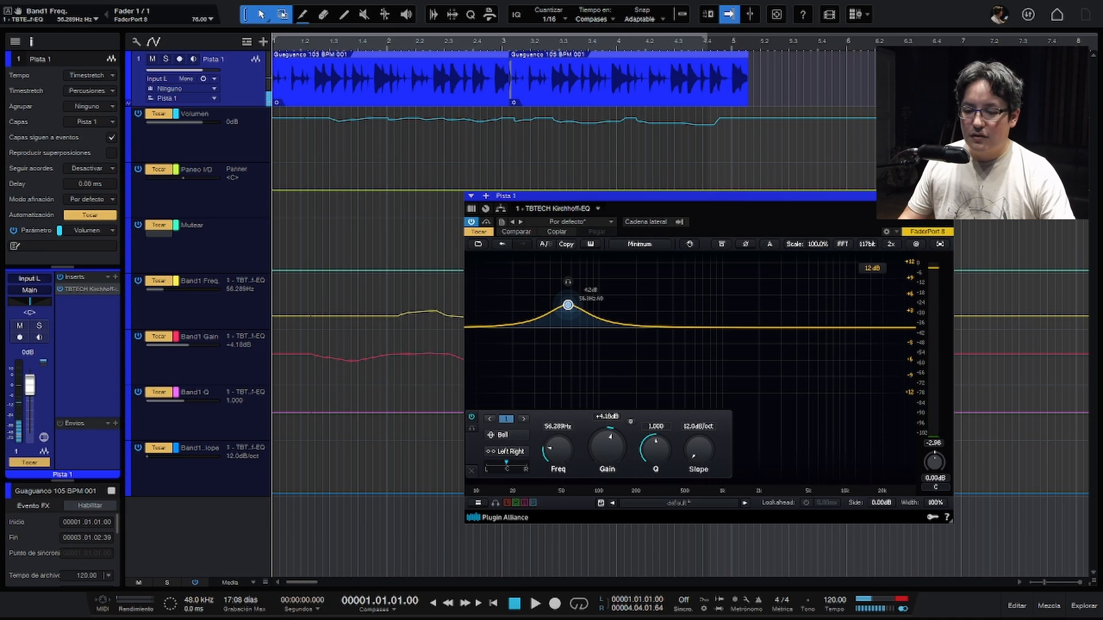
# - Play back the recorded Band1 frequency and gain automation with the equalizer in view, and close its window
pyautogui.moveTo(897, 193); pyautogui.dragTo(1021, 52)
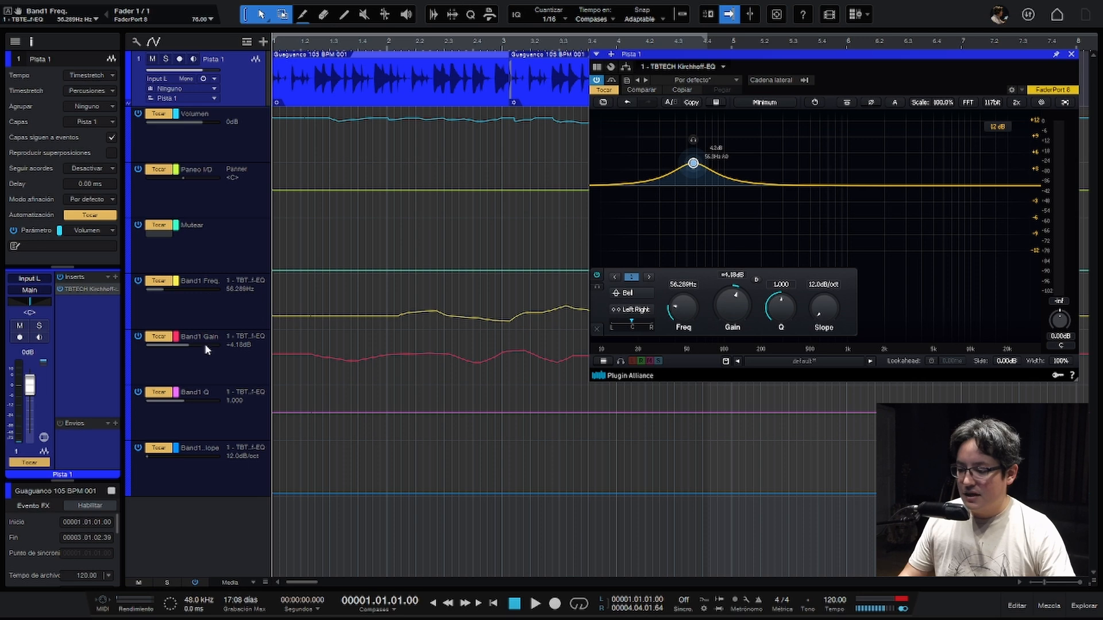
pyautogui.press('space')
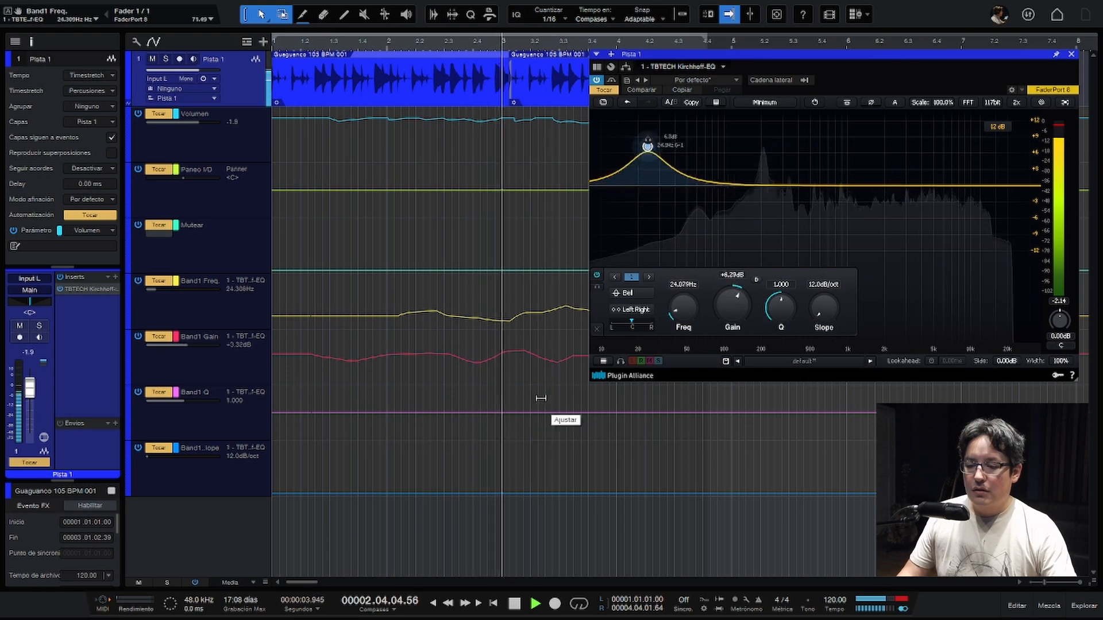
pyautogui.press('space')
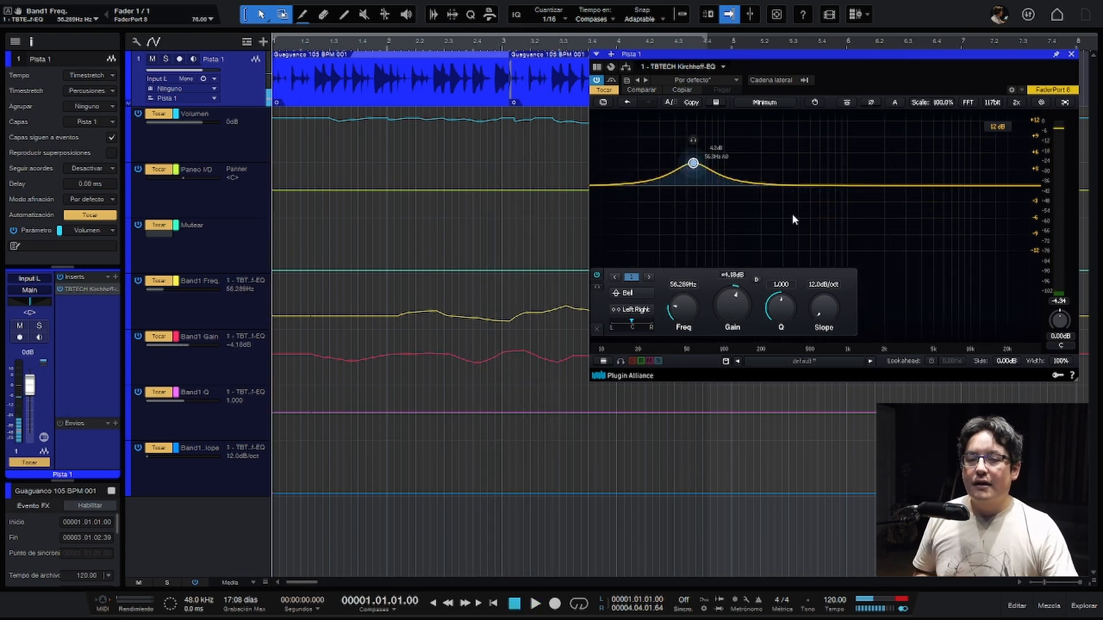
pyautogui.click(1072, 54)
# - Add Gem Comp LA and EC300 to Pista 1's inserts, view the EC300 and close the plug-in window
pyautogui.click(248, 471)
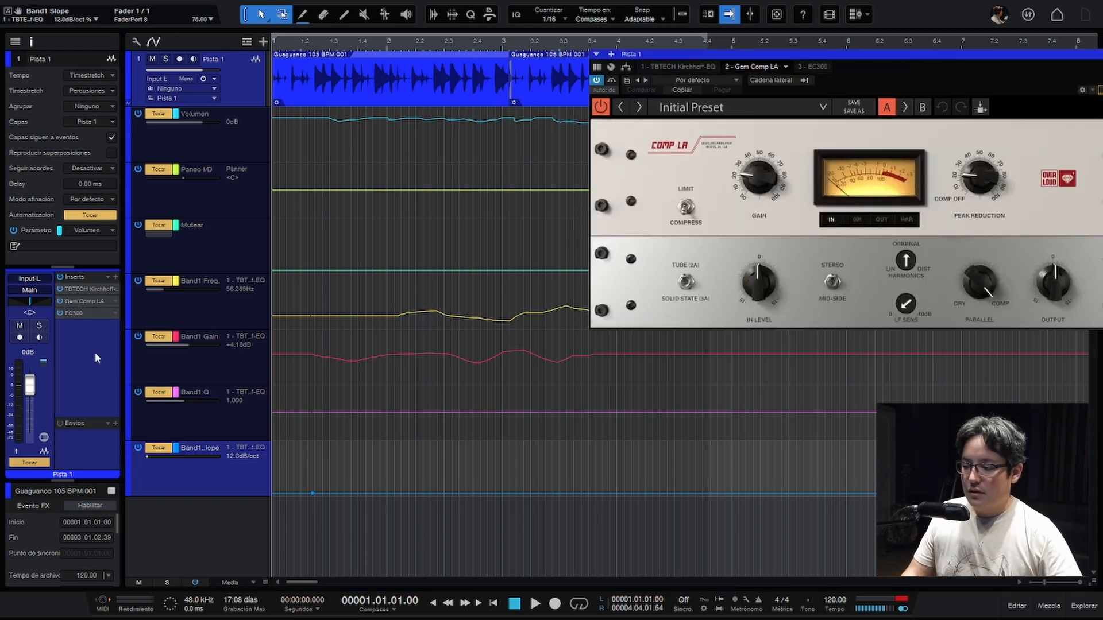
pyautogui.click(813, 67)
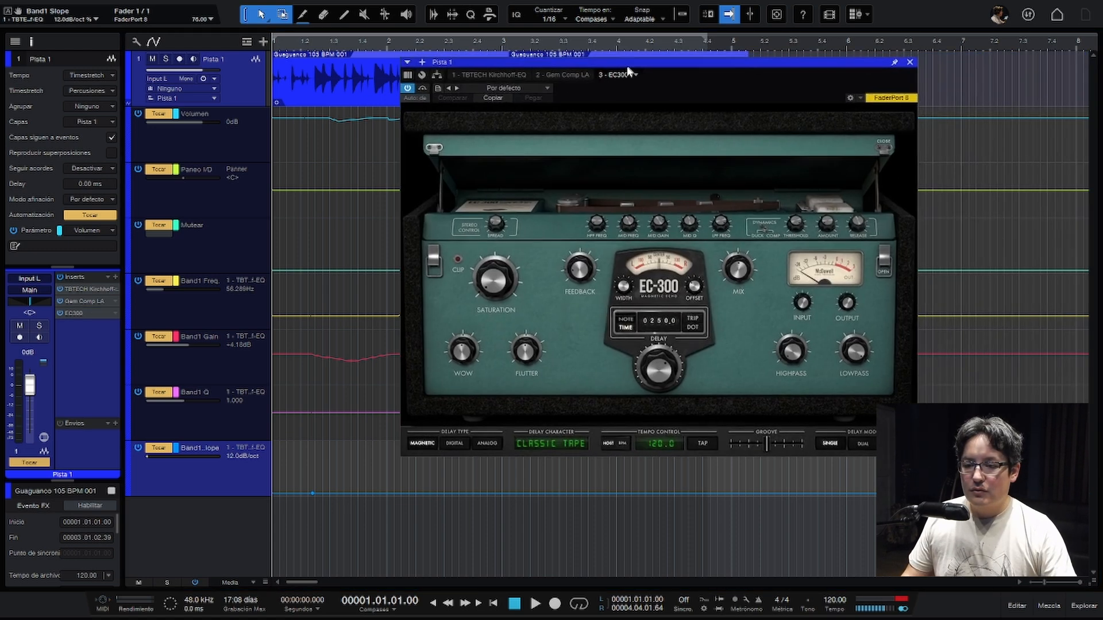
pyautogui.click(911, 66)
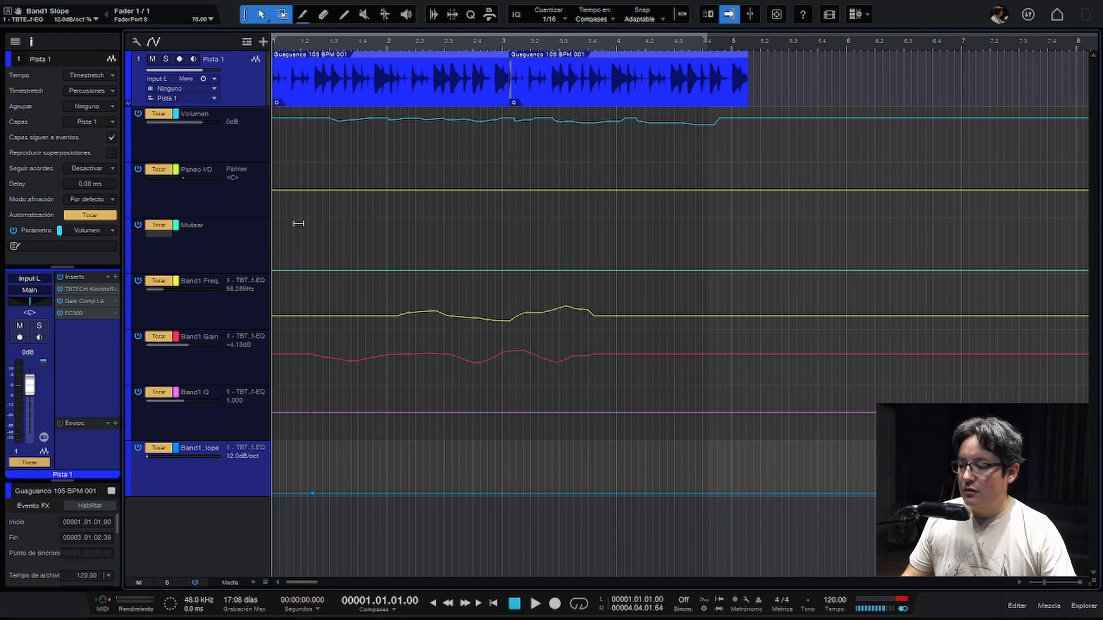
# - Open the Gem Comp LA plug-in and move its window clear of the track's automation lanes
pyautogui.click(93, 302)
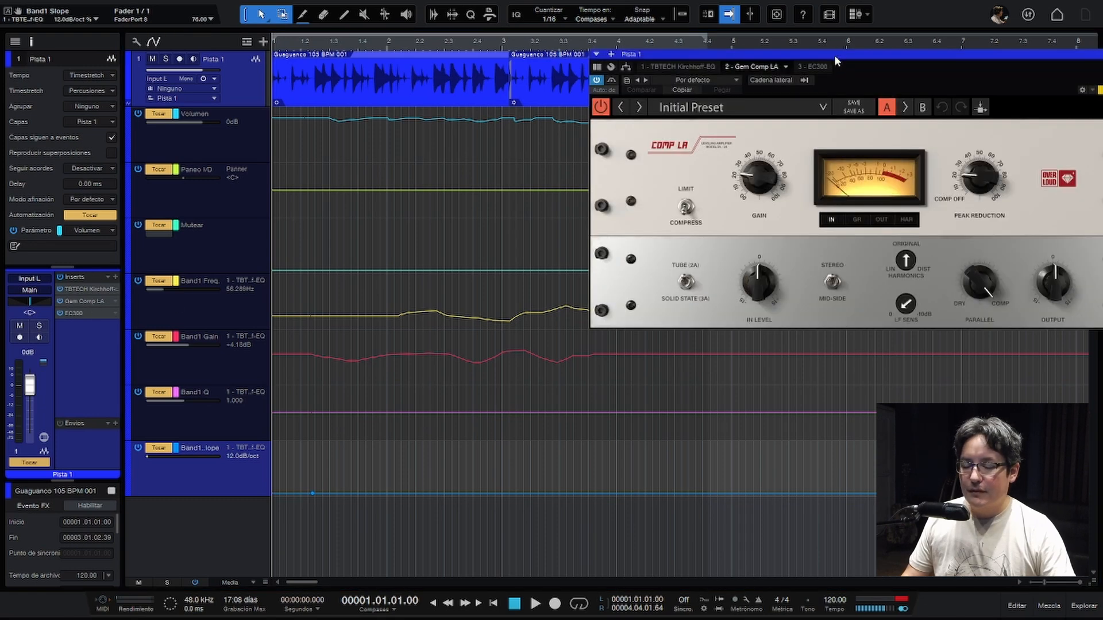
pyautogui.moveTo(836, 61); pyautogui.dragTo(684, 115)
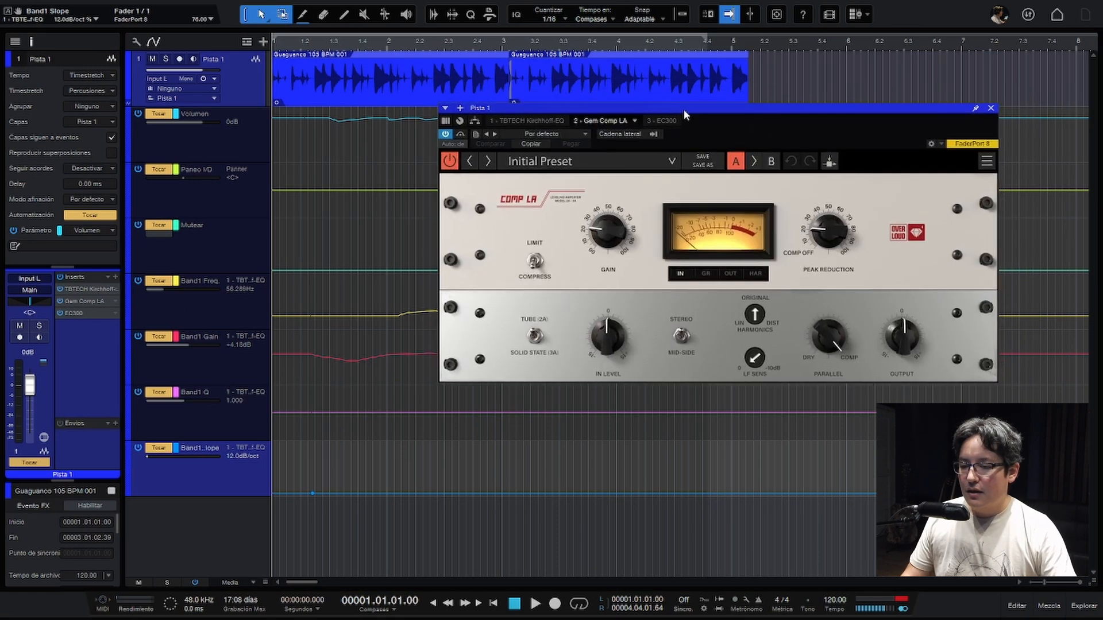
pyautogui.click(991, 111)
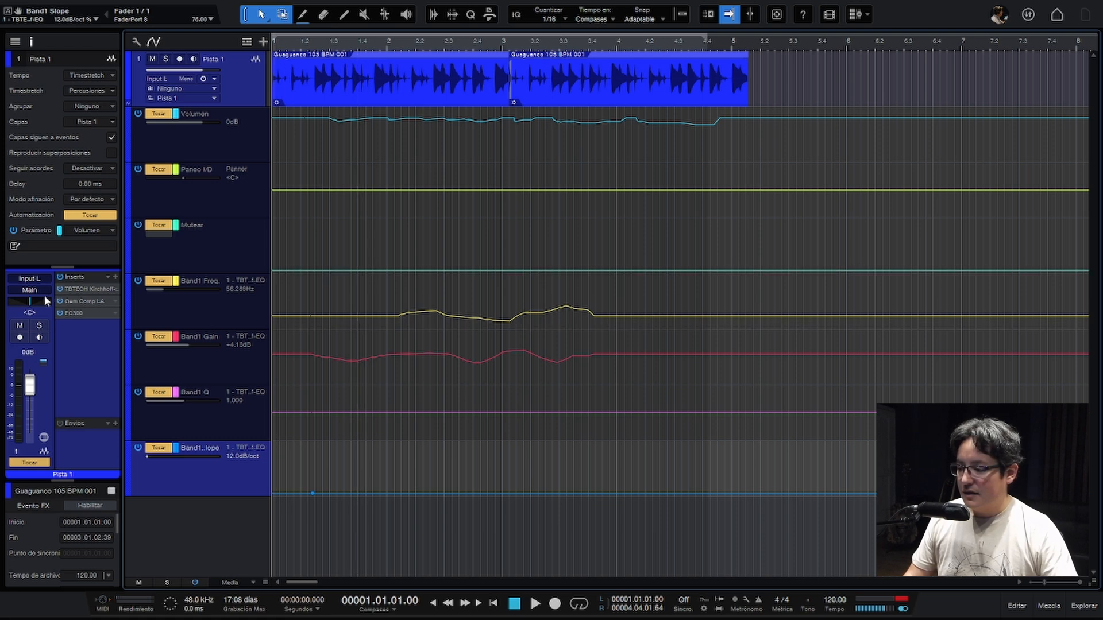
pyautogui.click(67, 302)
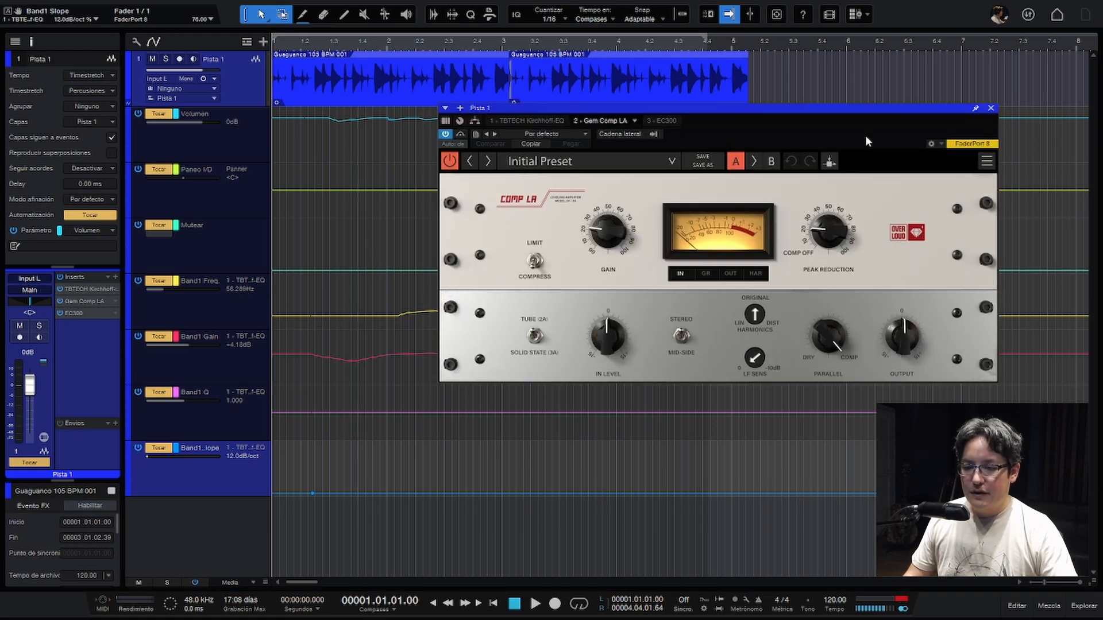
pyautogui.moveTo(867, 119); pyautogui.dragTo(935, 37)
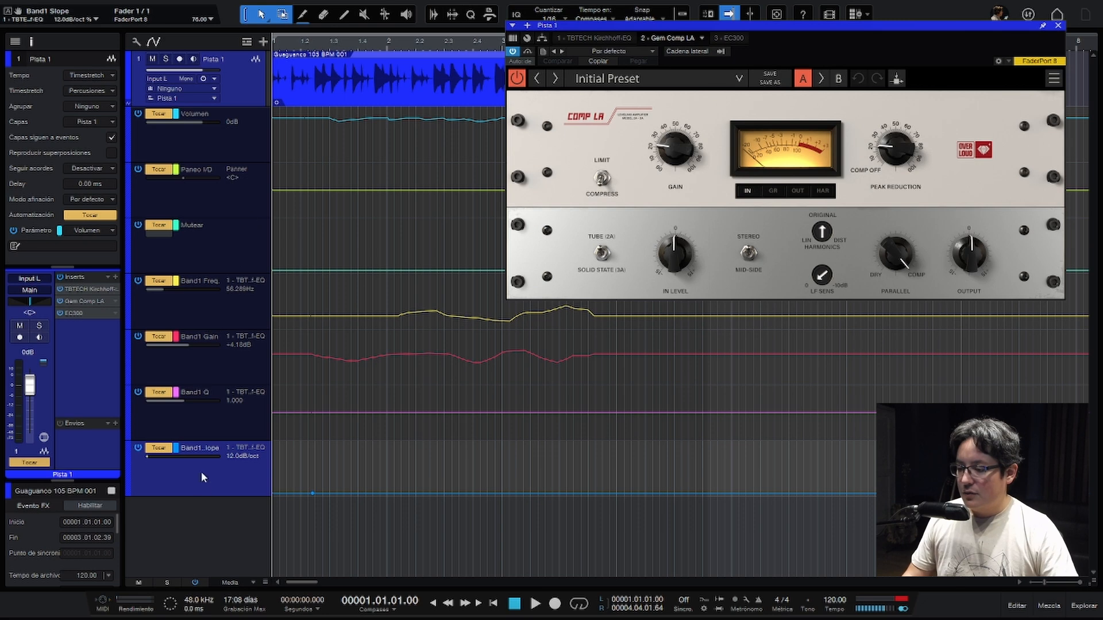
# - Add the Gem Comp LA's Peak Reduction parameter as an automation lane on Pista 1
pyautogui.rightClick(211, 433)
pyautogui.click(229, 434)
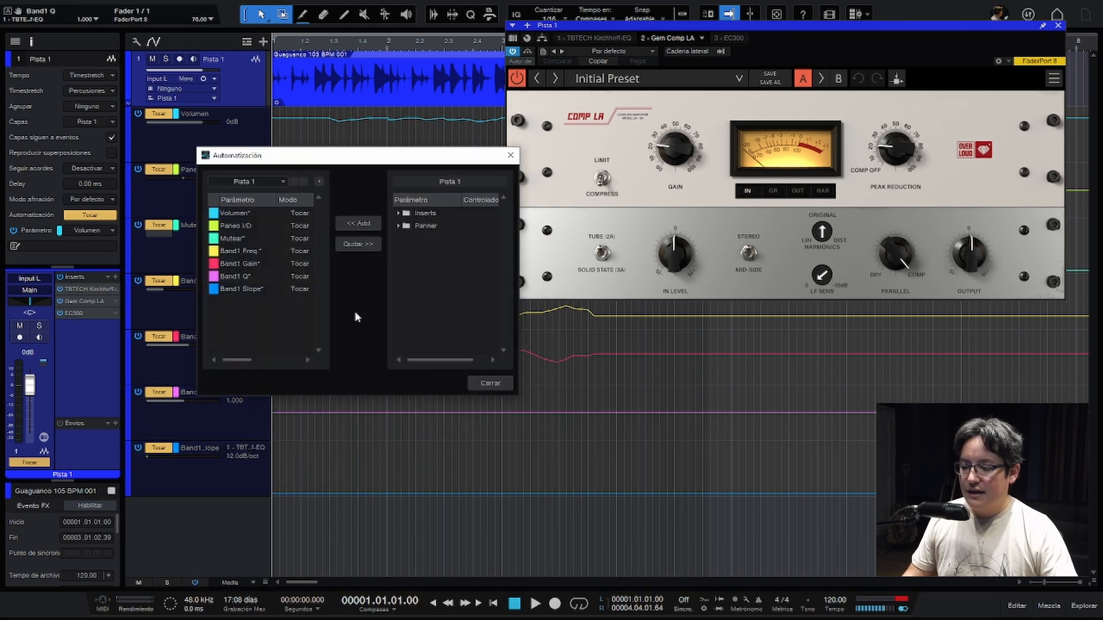
pyautogui.click(398, 213)
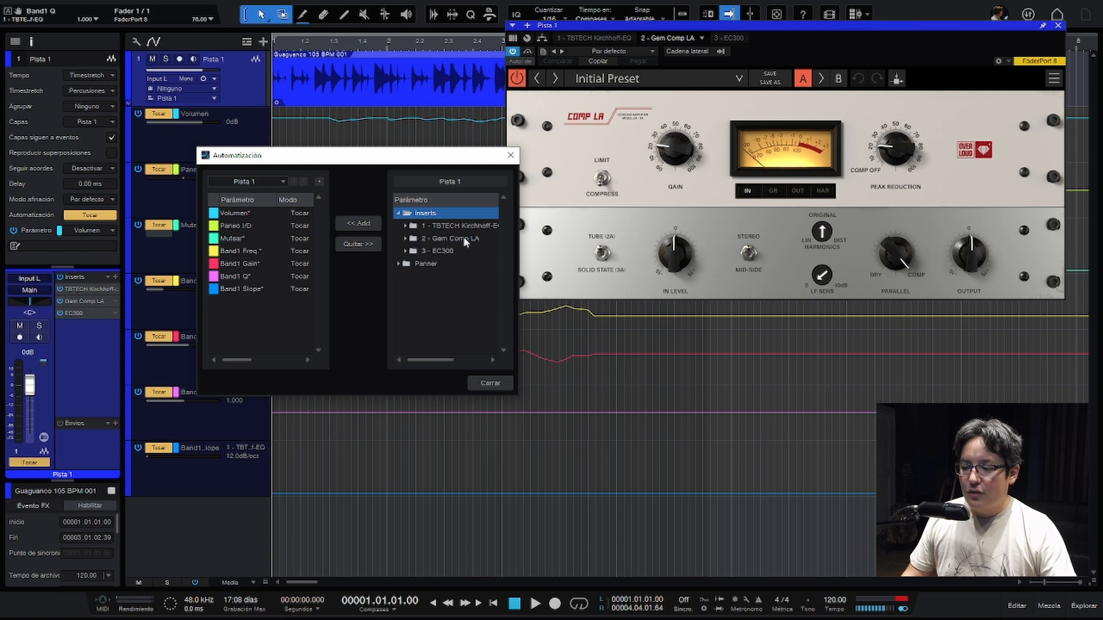
pyautogui.click(406, 238)
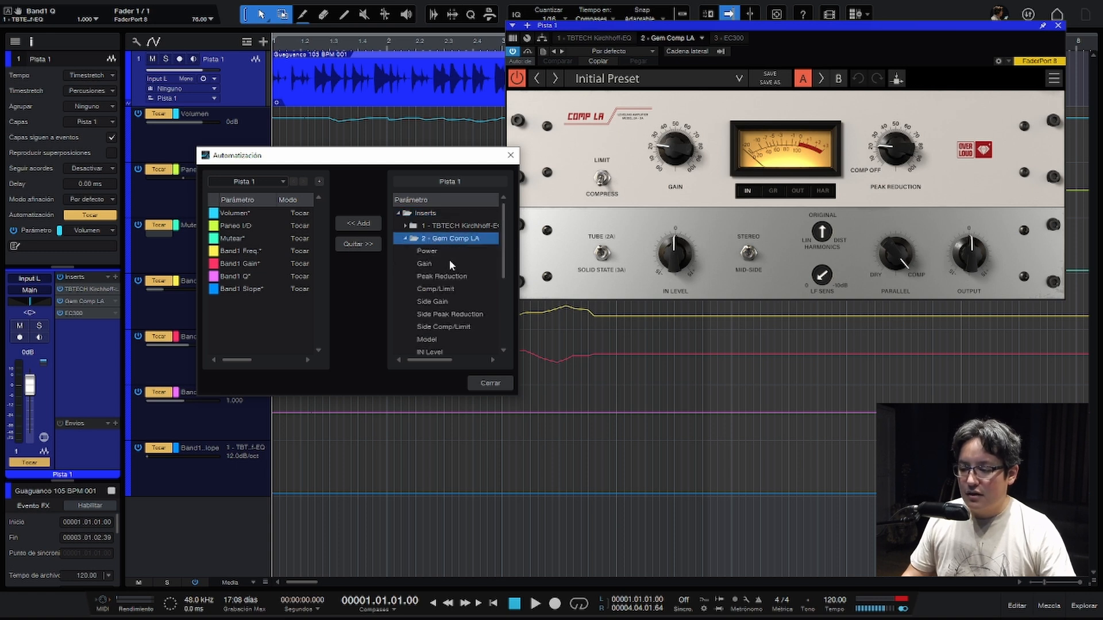
pyautogui.click(459, 264)
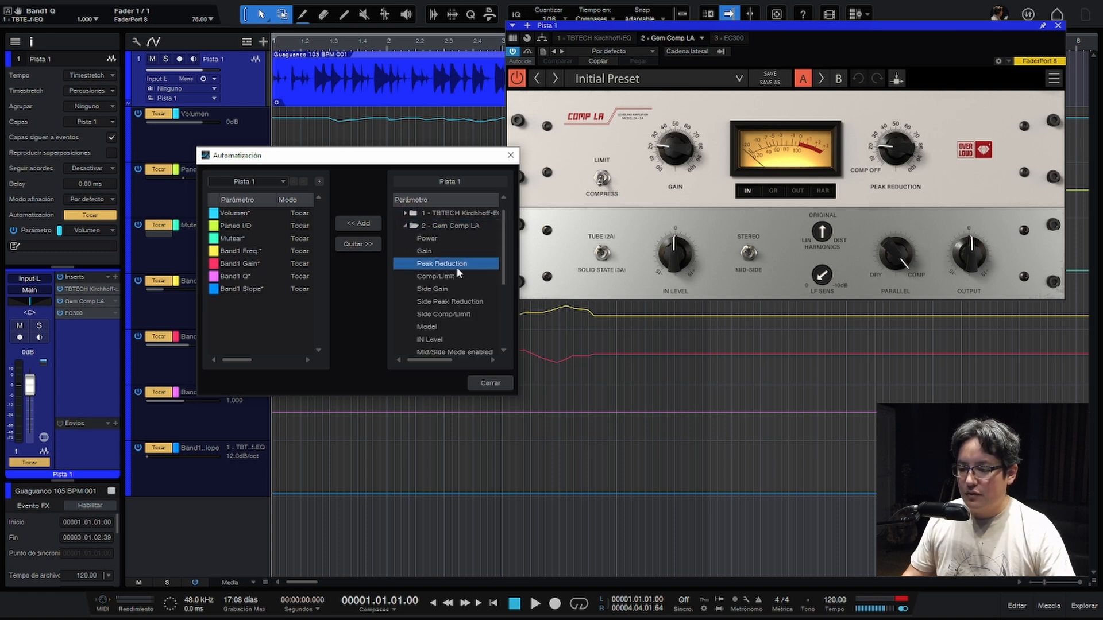
pyautogui.click(358, 223)
pyautogui.click(489, 383)
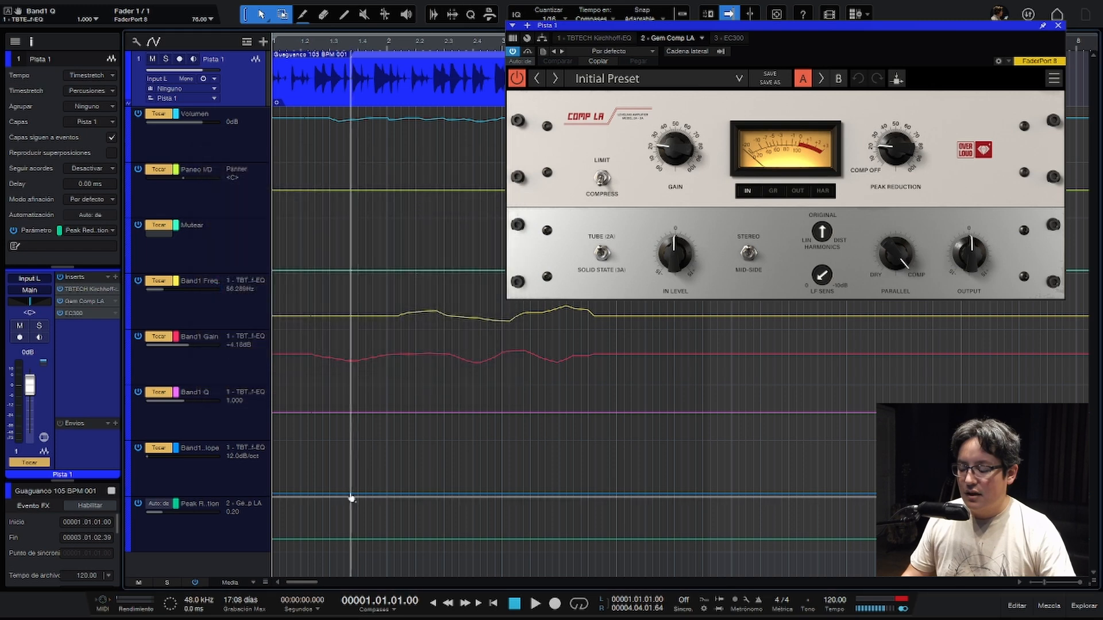
# - Move Gem Comp LA above the Kirchhoff-EQ in Pista 1's inserts and review its place in the automation parameter list
pyautogui.moveTo(82, 305); pyautogui.dragTo(81, 285)
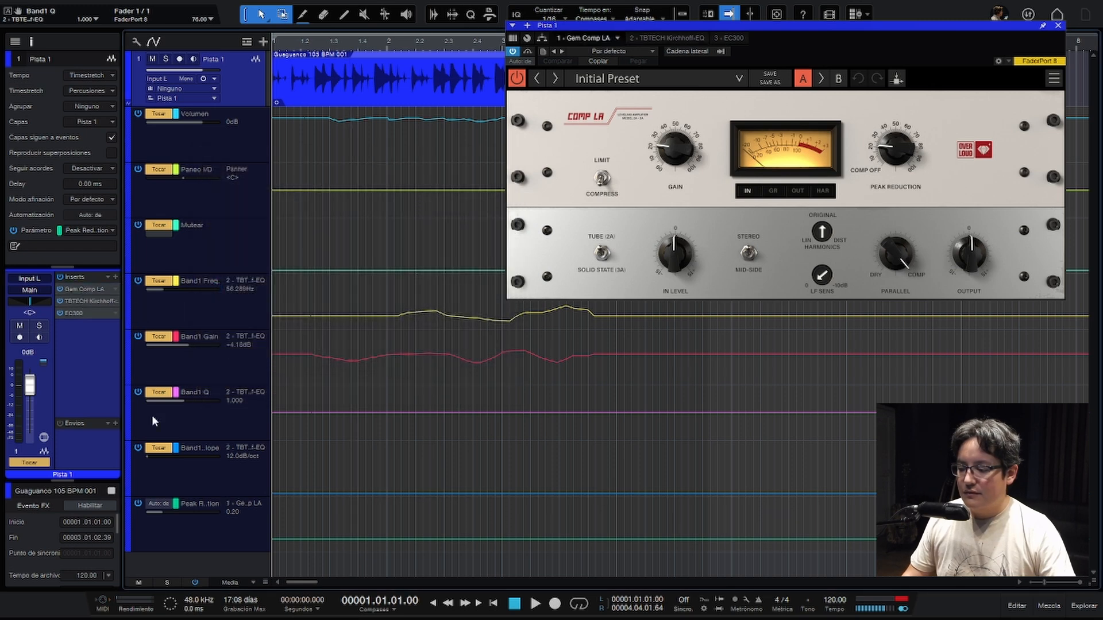
pyautogui.rightClick(197, 532)
pyautogui.click(229, 540)
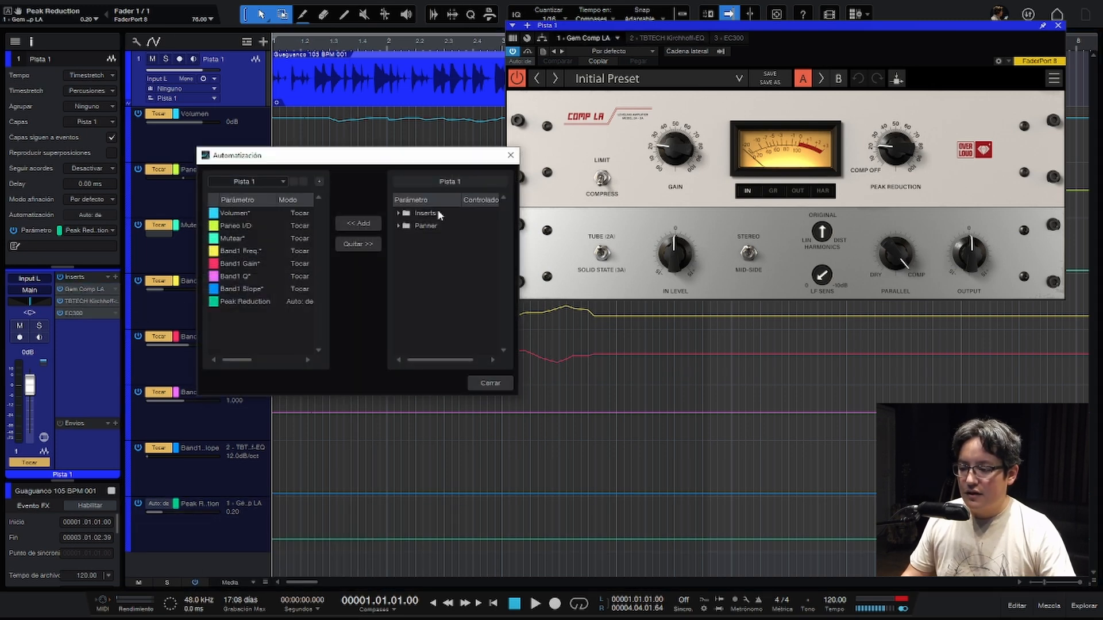
pyautogui.doubleClick(450, 225)
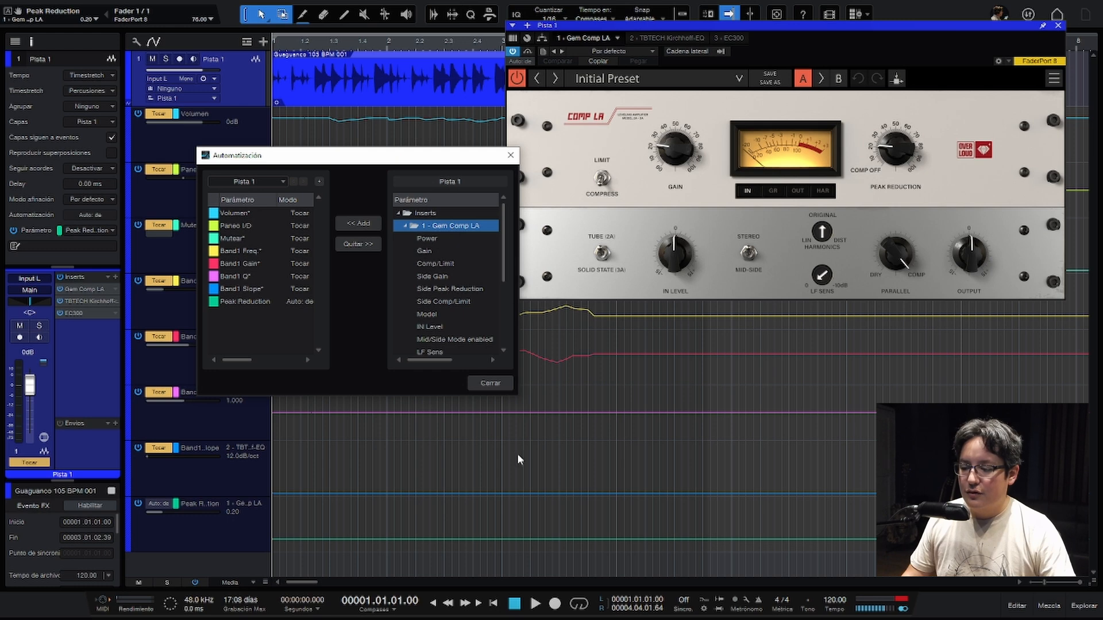
pyautogui.click(495, 386)
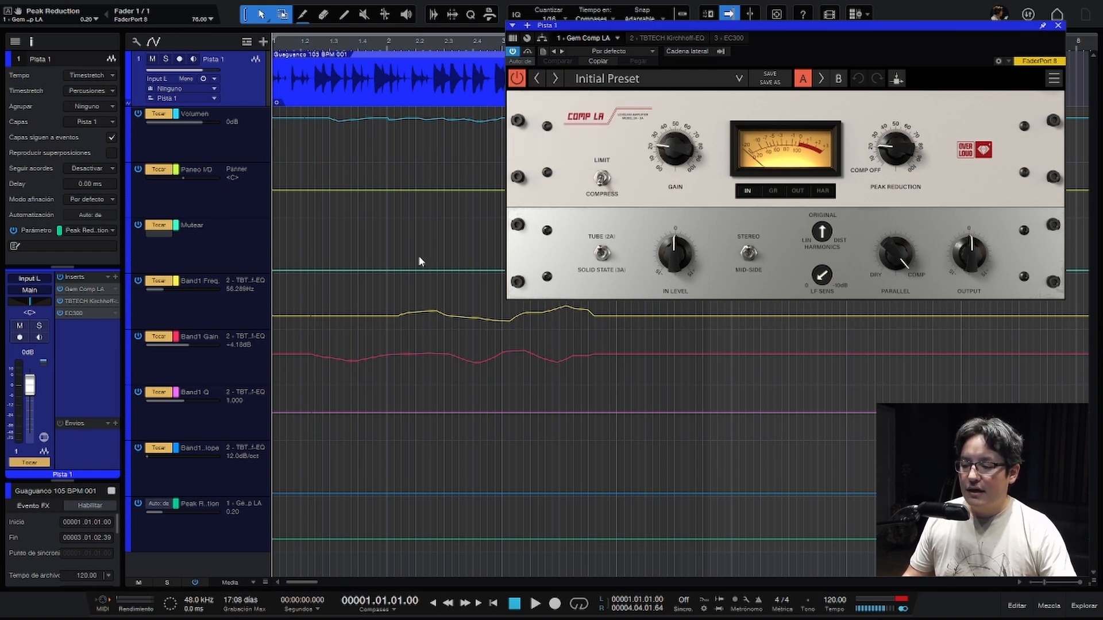
# - Set the Volumen through Band1 Slope automation lanes to Leer mode, close the Gem Comp LA window and reduce the lane height to Normal
pyautogui.click(233, 473)
pyautogui.keyDown('shift'); pyautogui.click(231, 149); pyautogui.keyUp('shift')
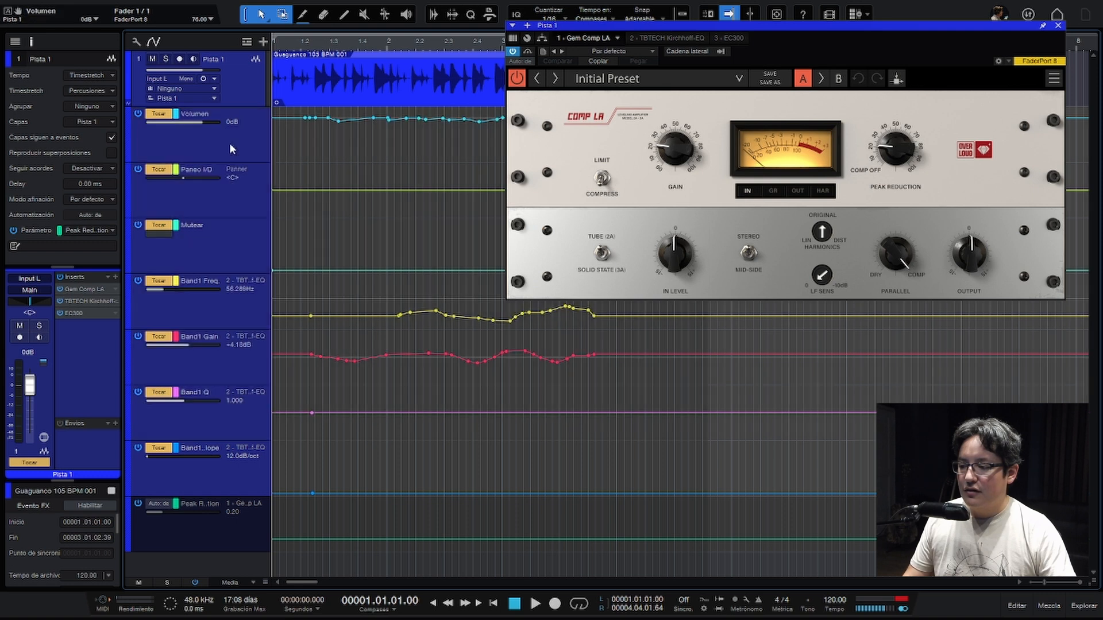
pyautogui.click(166, 119)
pyautogui.click(167, 143)
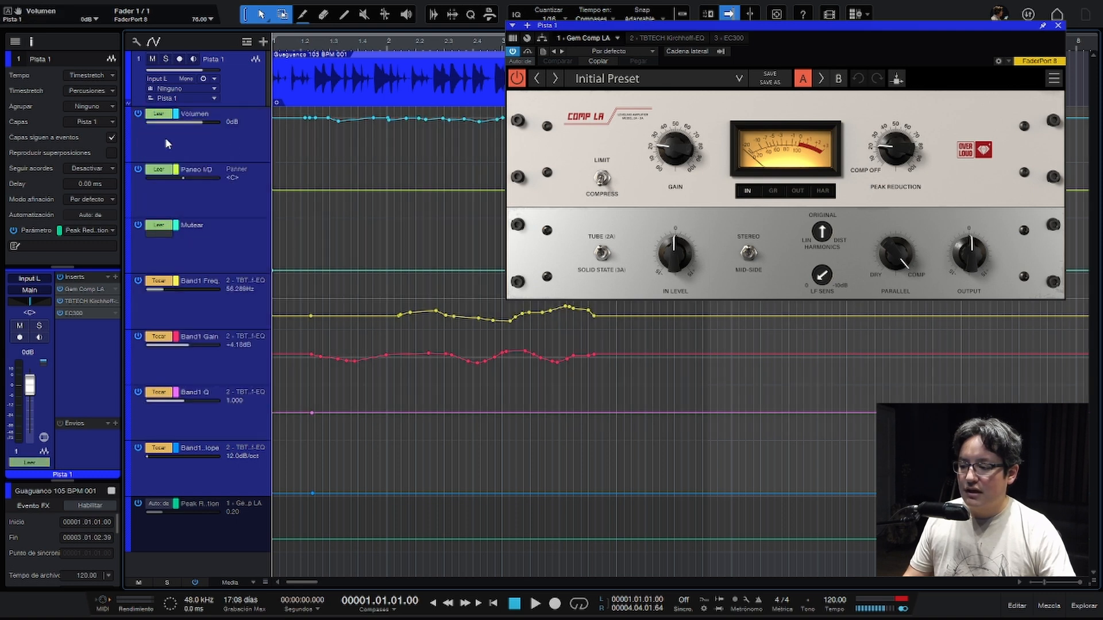
pyautogui.click(159, 281)
pyautogui.click(171, 306)
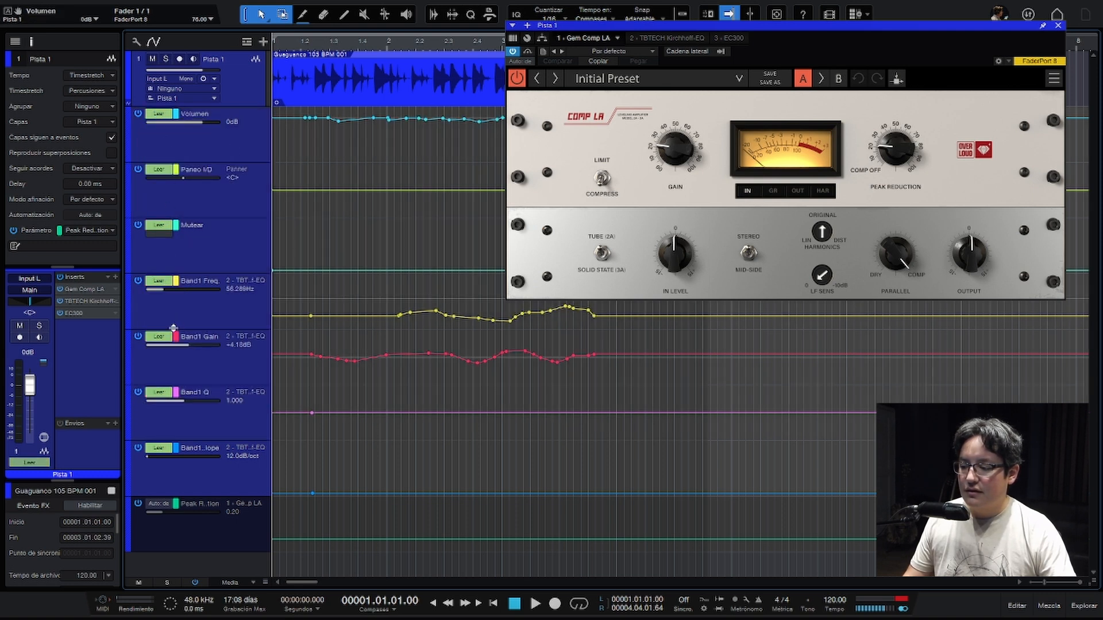
pyautogui.click(1058, 26)
pyautogui.hotkey('shift', 'w')
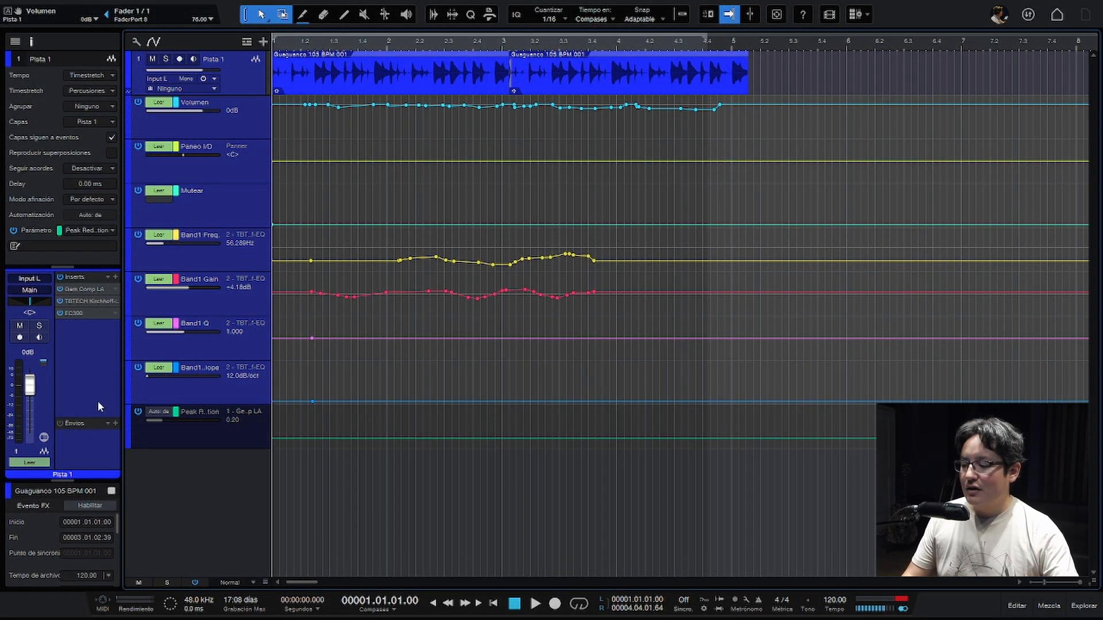
# - Enlarge Pista 1's sends area, show the mixer and add an FX channel to it
pyautogui.moveTo(89, 418); pyautogui.dragTo(89, 392)
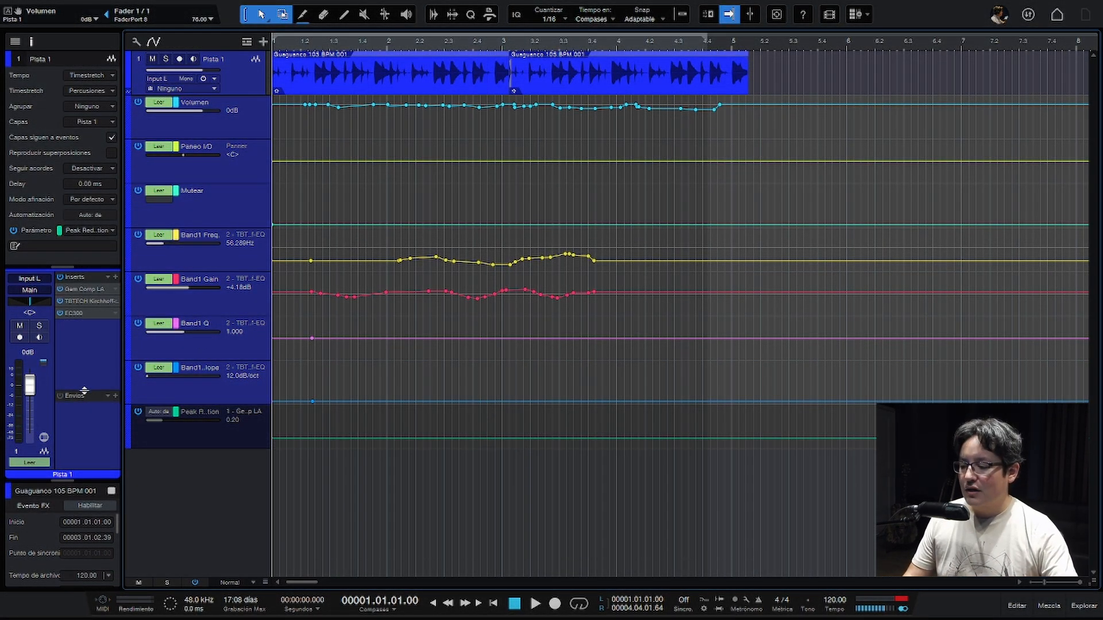
pyautogui.rightClick(165, 488)
pyautogui.click(176, 502)
pyautogui.press('F3')
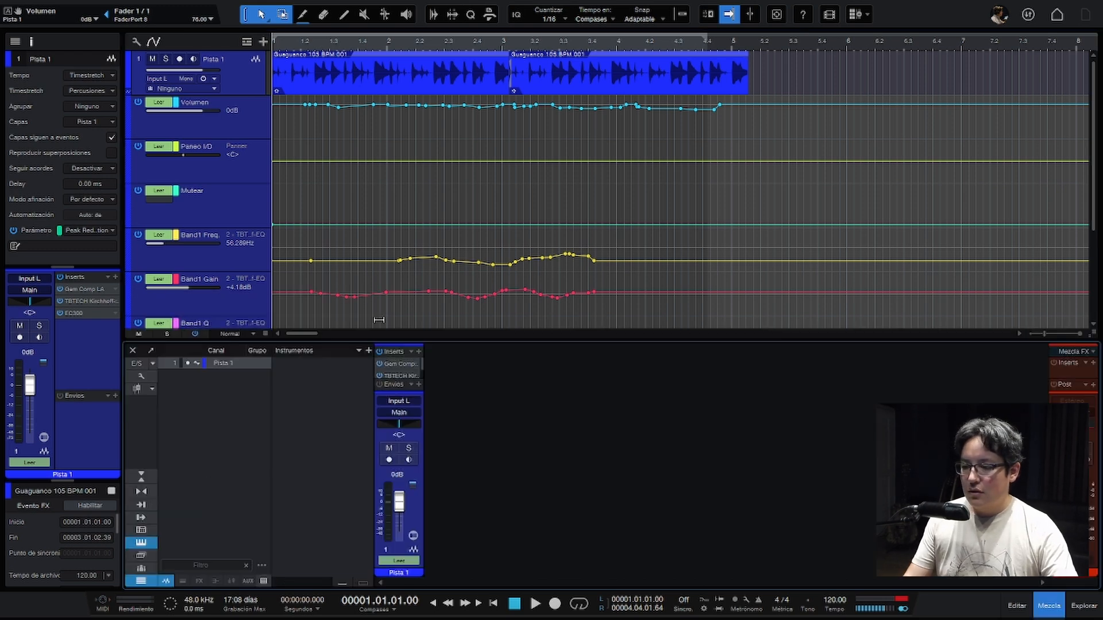
pyautogui.rightClick(477, 424)
pyautogui.click(517, 348)
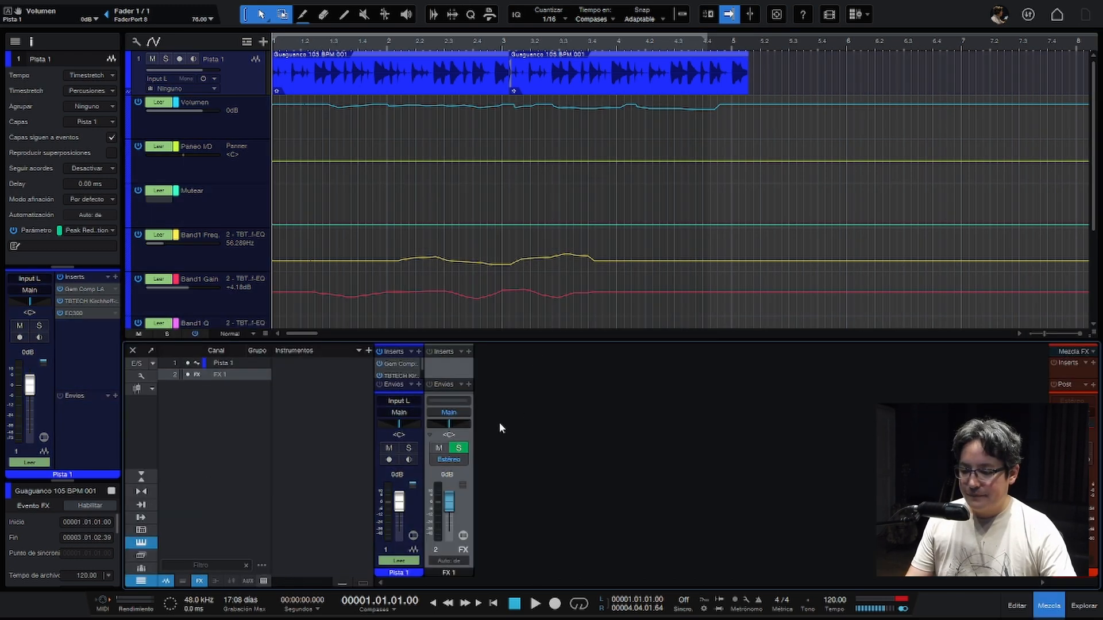
# - Move the EC300 from Pista 1's inserts to the FX 1 channel, then close its window and the mixer
pyautogui.moveTo(402, 373); pyautogui.dragTo(446, 371)
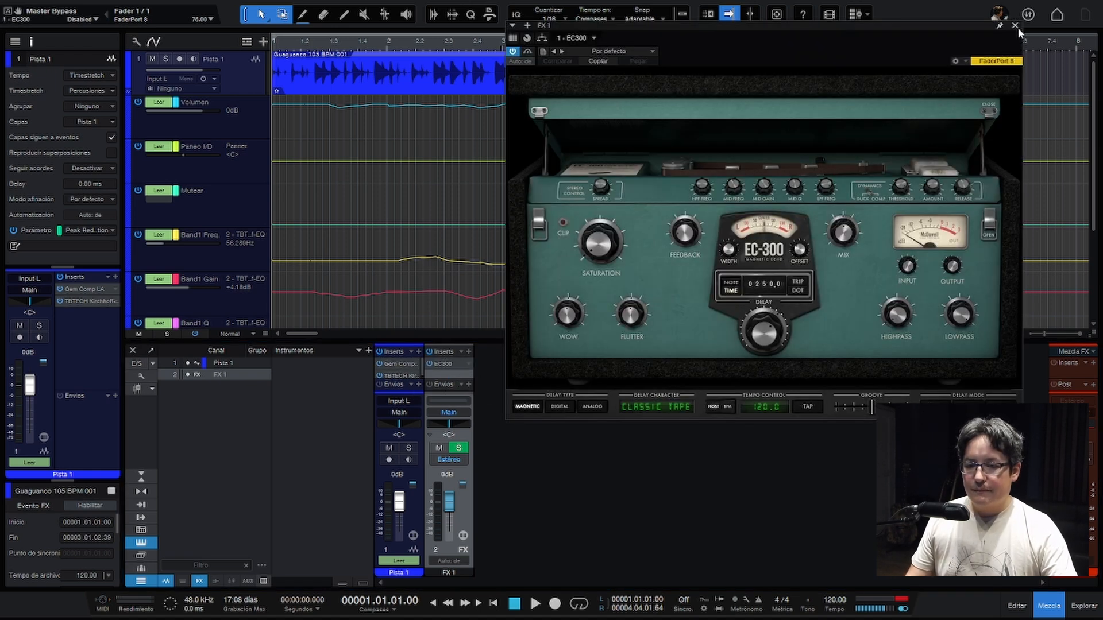
pyautogui.click(1016, 27)
pyautogui.press('F3')
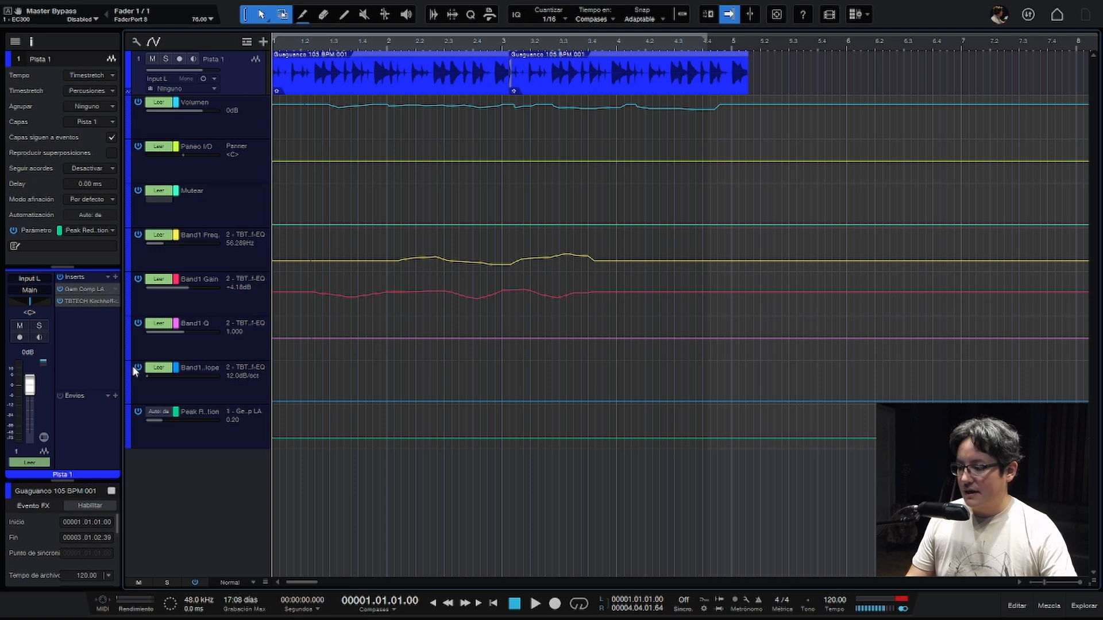
# - Add a send to FX 1 on Pista 1
pyautogui.click(117, 395)
pyautogui.click(126, 409)
pyautogui.click(146, 584)
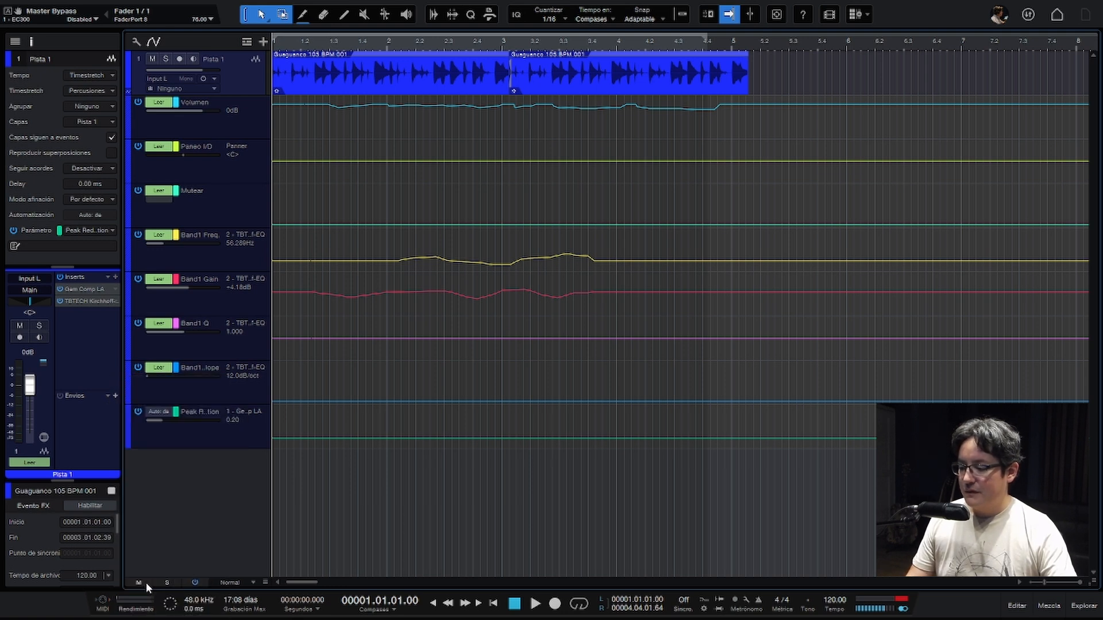
# - Play back the loop briefly with the FX 1 send, then view the EC300 from the send and close its window
pyautogui.press('space')
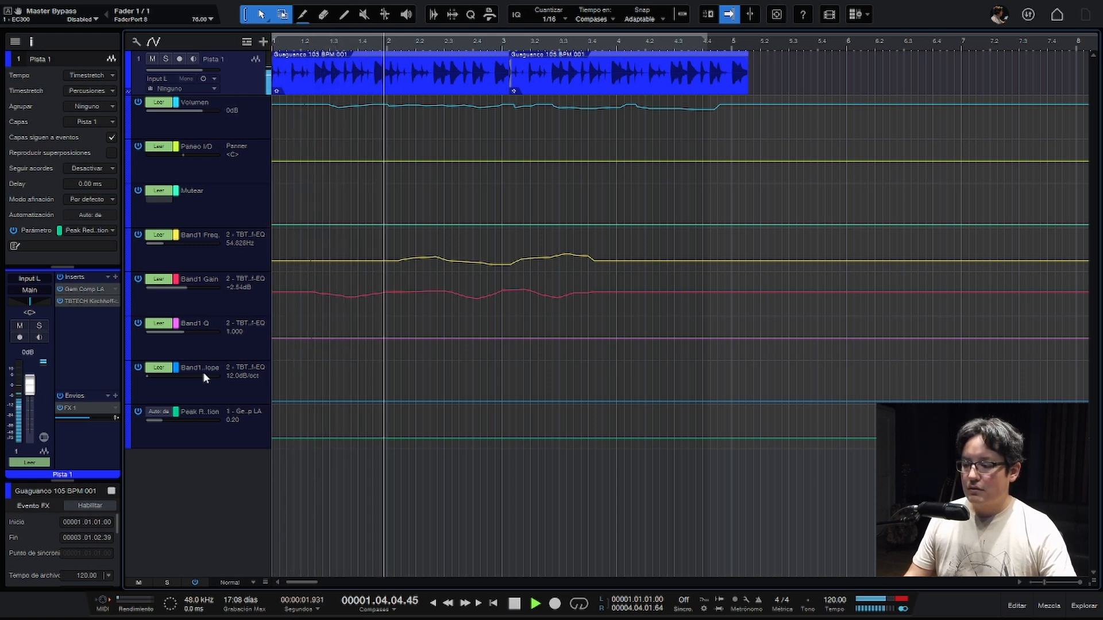
pyautogui.press('space')
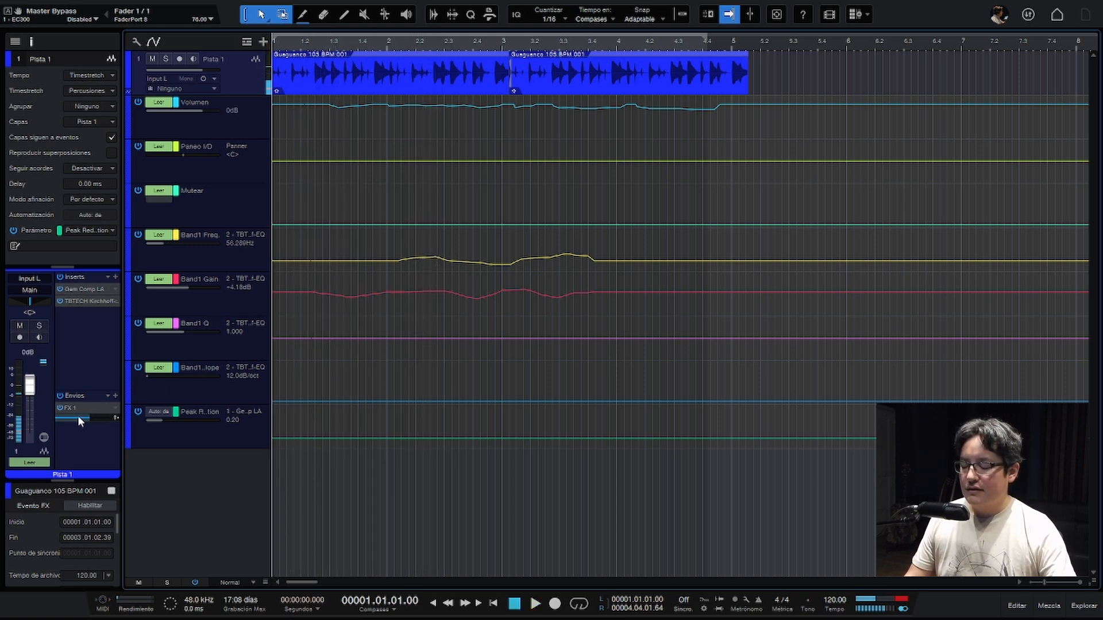
pyautogui.doubleClick(79, 408)
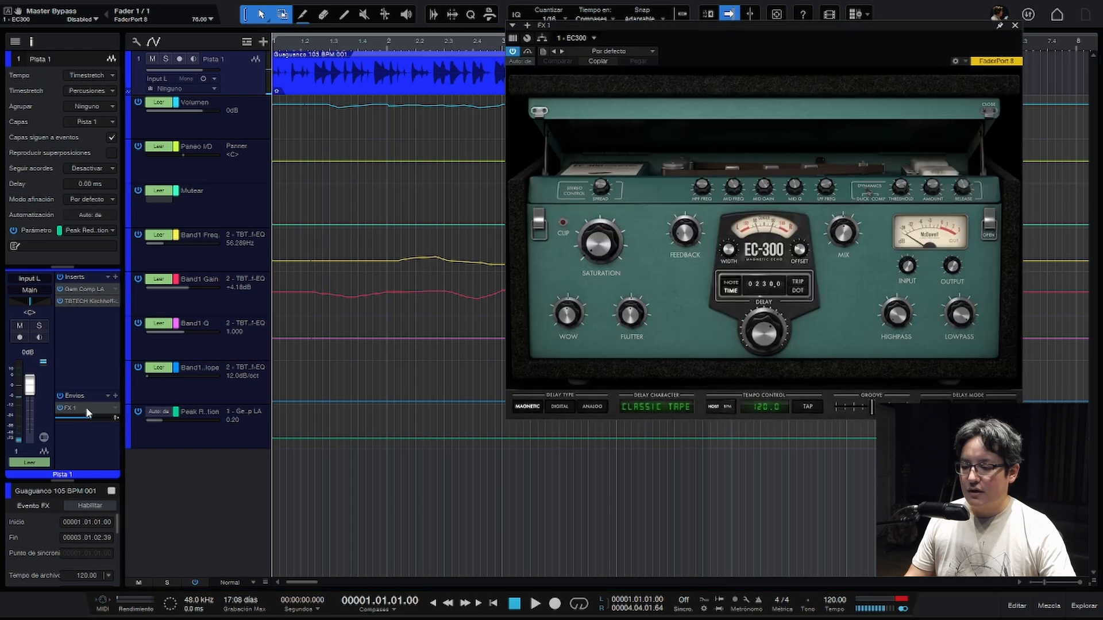
pyautogui.click(1014, 27)
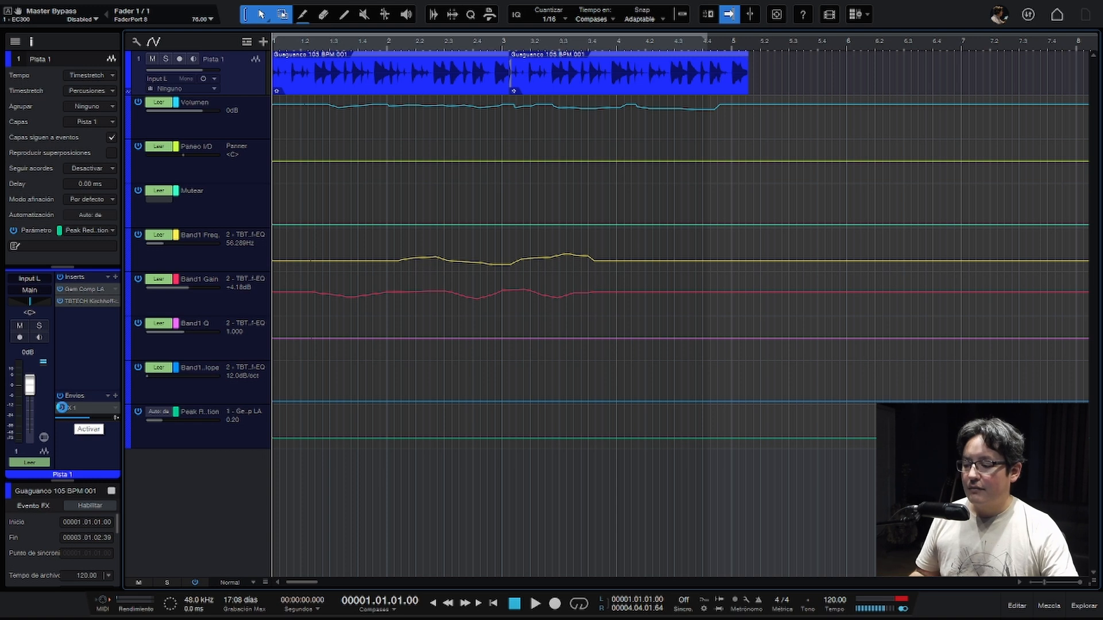
# - Show mute automation for Pista 1's FX 1 send and draw a mute block from about 1.3 to 2.2
pyautogui.rightClick(61, 407)
pyautogui.click(97, 449)
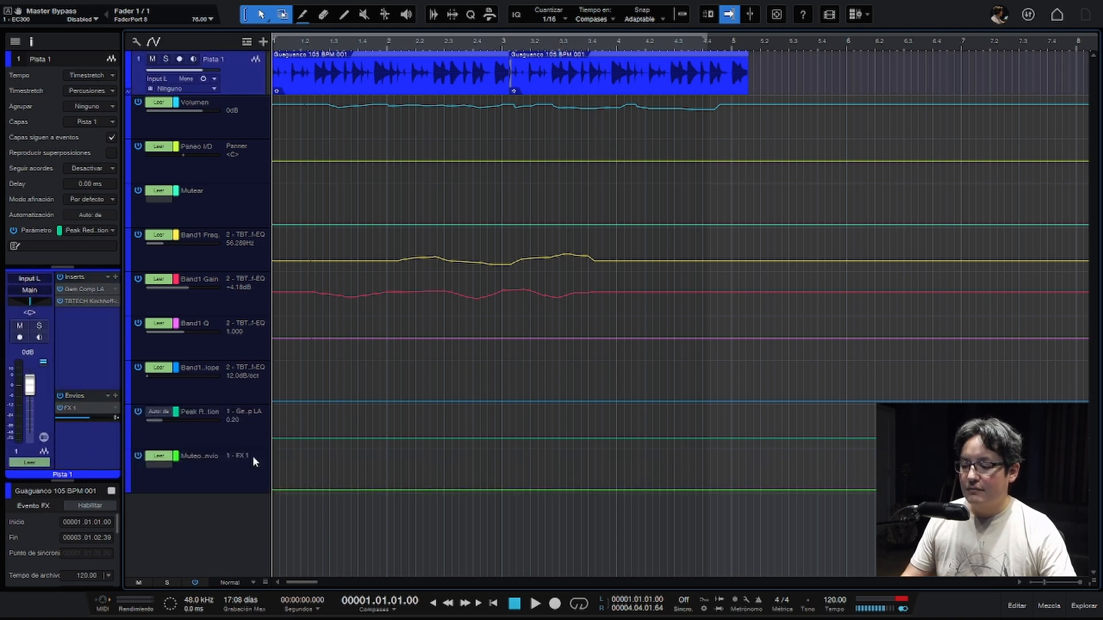
pyautogui.click(331, 490)
pyautogui.click(414, 491)
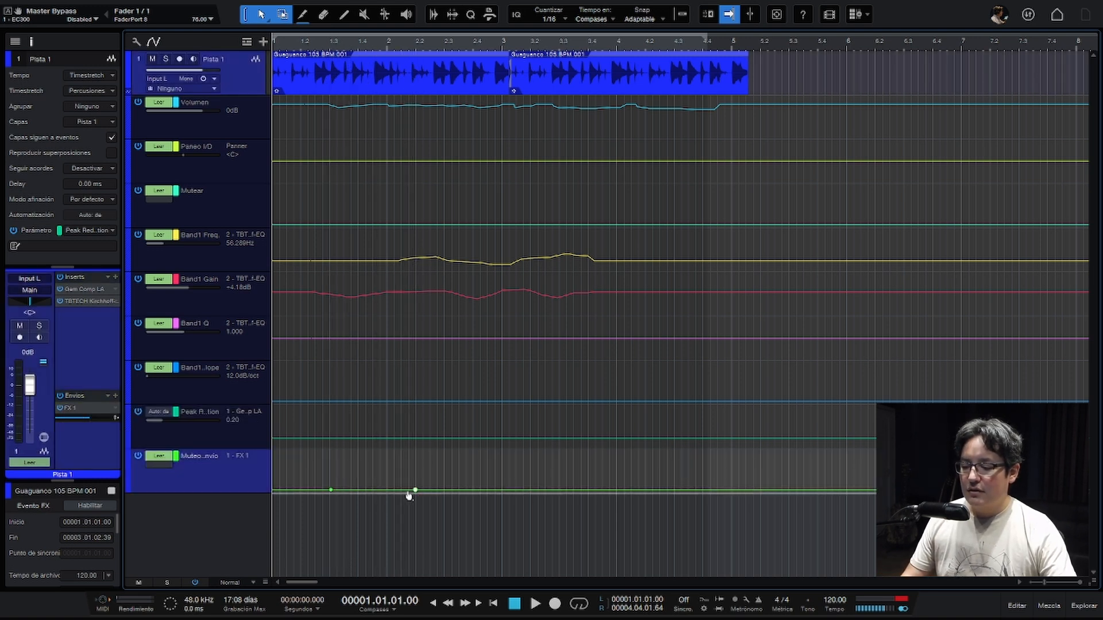
pyautogui.moveTo(380, 455); pyautogui.dragTo(385, 409)
# - Draw a second send-mute block from about beat 2.3 to bar 3 and play back the loop to hear both
pyautogui.click(462, 490)
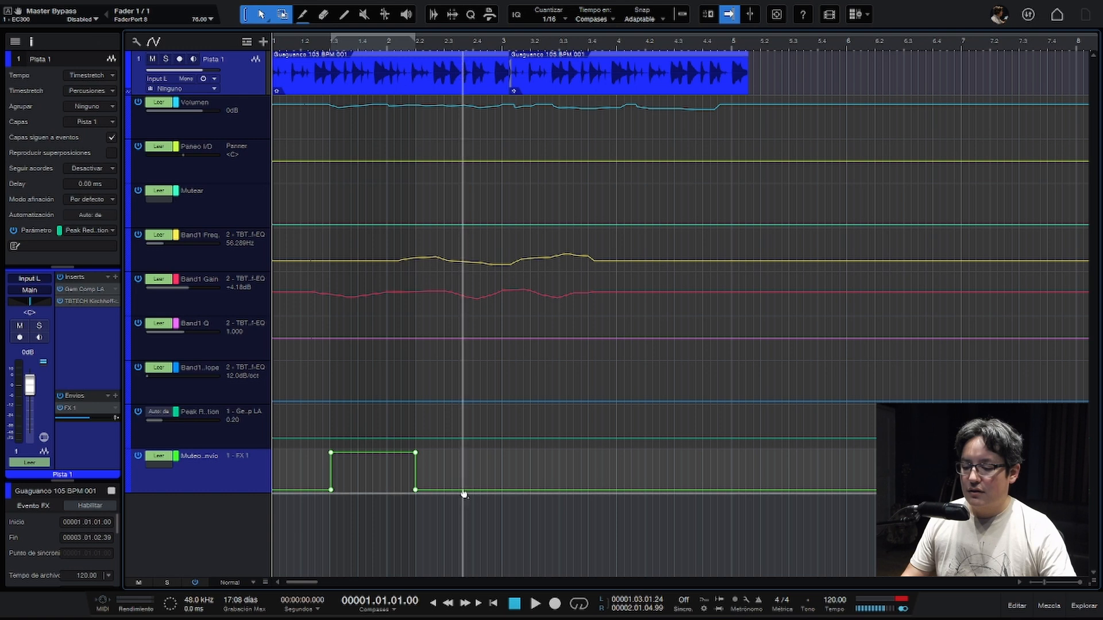
pyautogui.click(540, 490)
pyautogui.moveTo(504, 463); pyautogui.dragTo(486, 427)
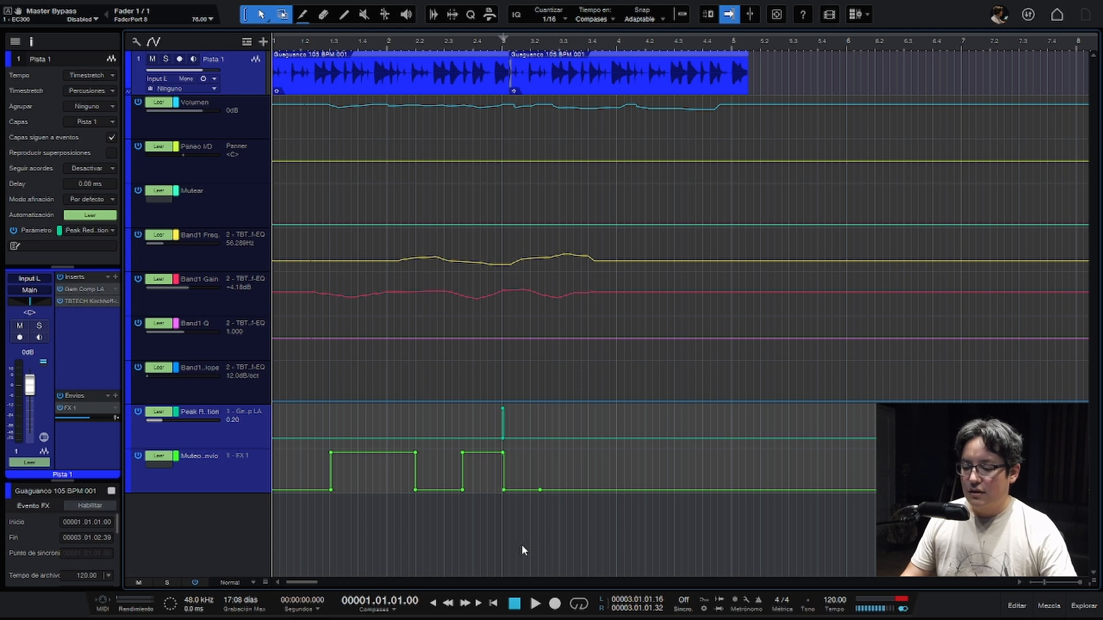
pyautogui.press('space')
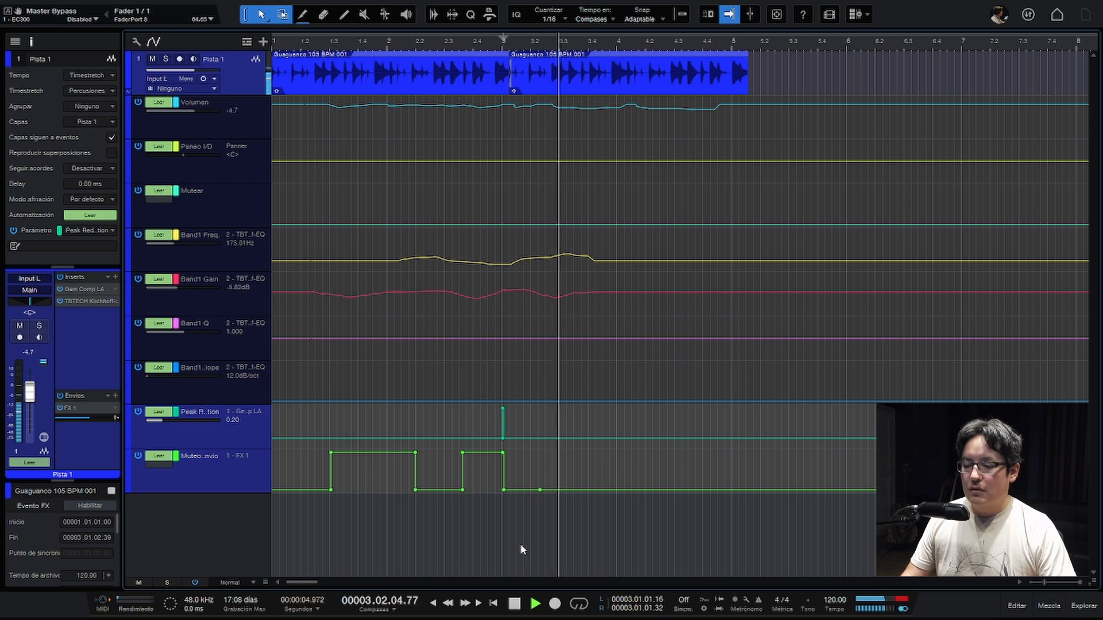
pyautogui.press('space')
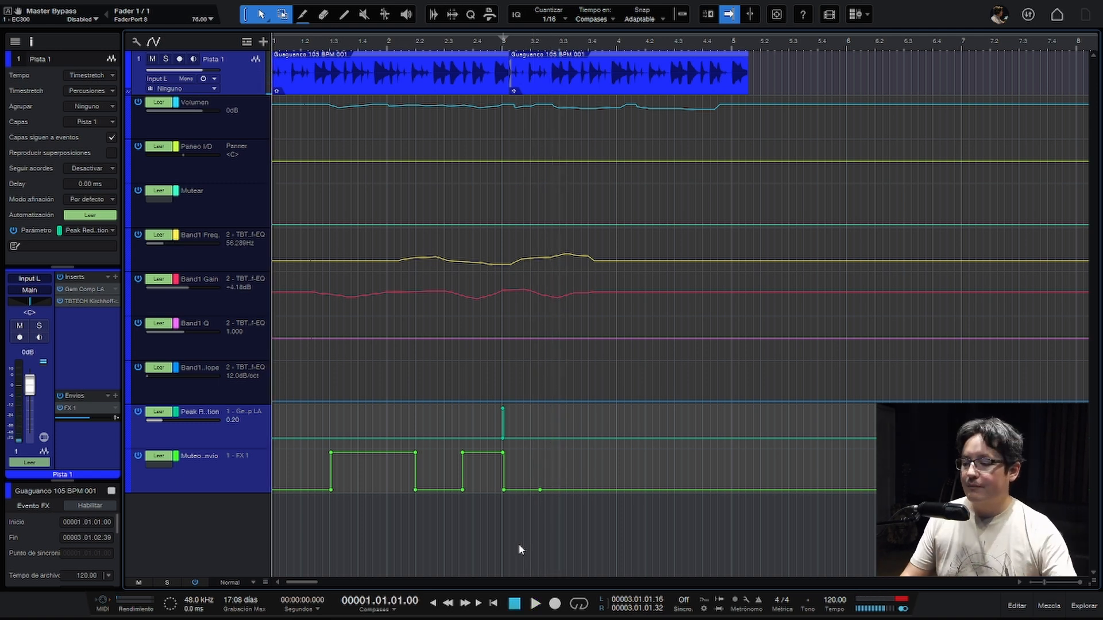
# - Show Nivel de envío automation for the FX 1 send and draw a dip around bar 2, between about 1.3 and 2.2
pyautogui.rightClick(92, 416)
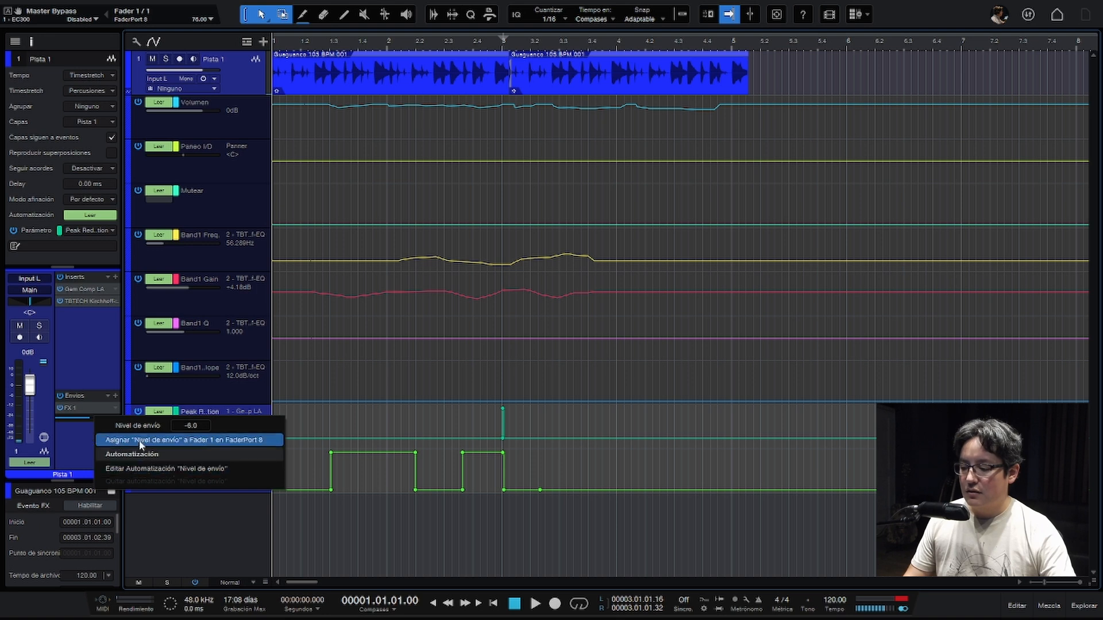
pyautogui.click(140, 469)
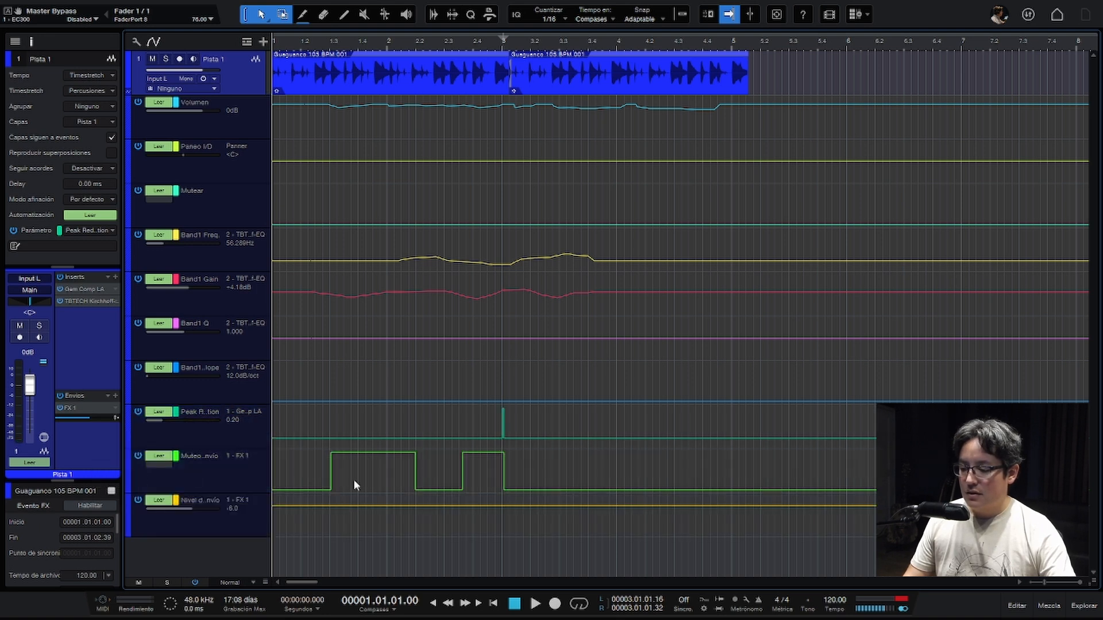
pyautogui.click(346, 508)
pyautogui.click(414, 508)
pyautogui.moveTo(385, 508); pyautogui.dragTo(384, 520)
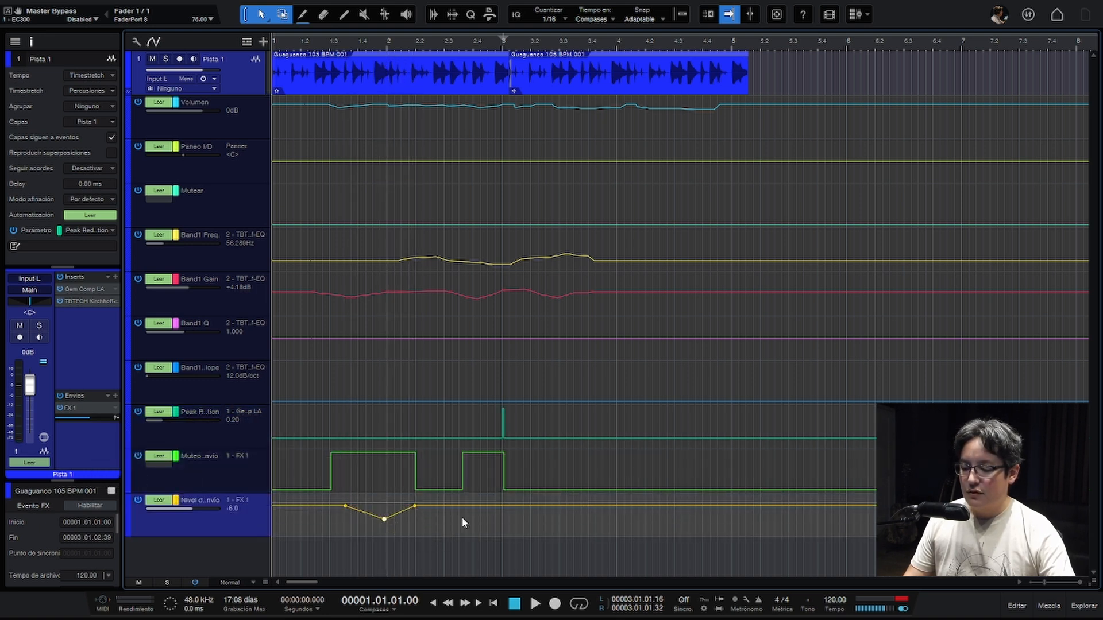
# - Draw a second send-level dip around beat 2.4, ending before bar 3, and play back the loop
pyautogui.click(463, 508)
pyautogui.click(492, 508)
pyautogui.moveTo(480, 507); pyautogui.dragTo(480, 524)
pyautogui.press('space')
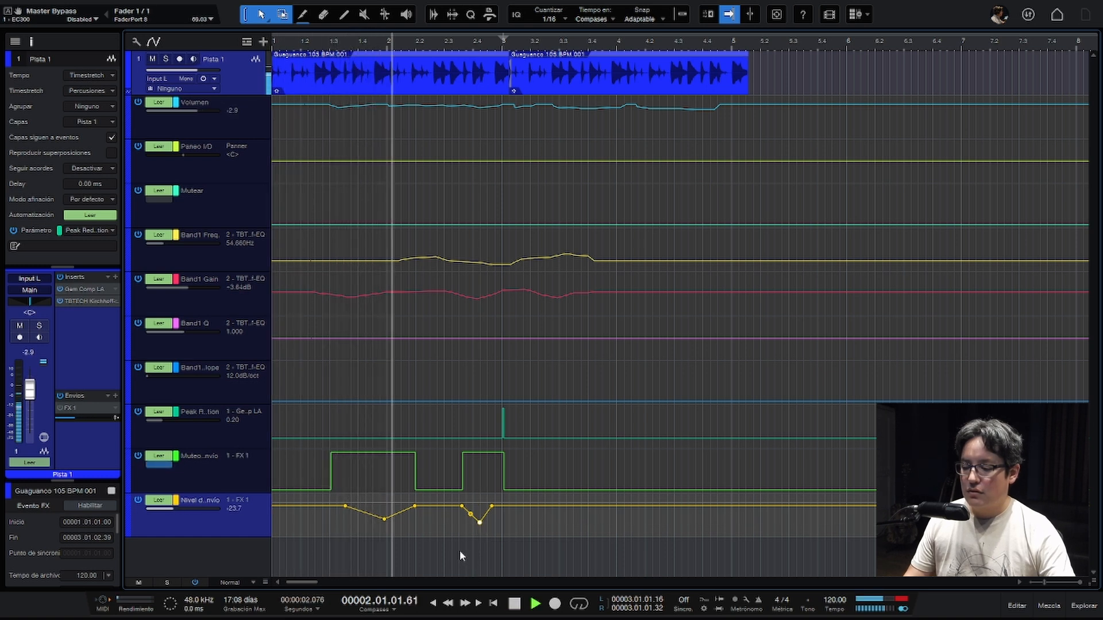
pyautogui.press('space')
# - Add another send-level dip between the two existing dips and play back the automation
pyautogui.moveTo(443, 506); pyautogui.dragTo(440, 526)
pyautogui.press('space')
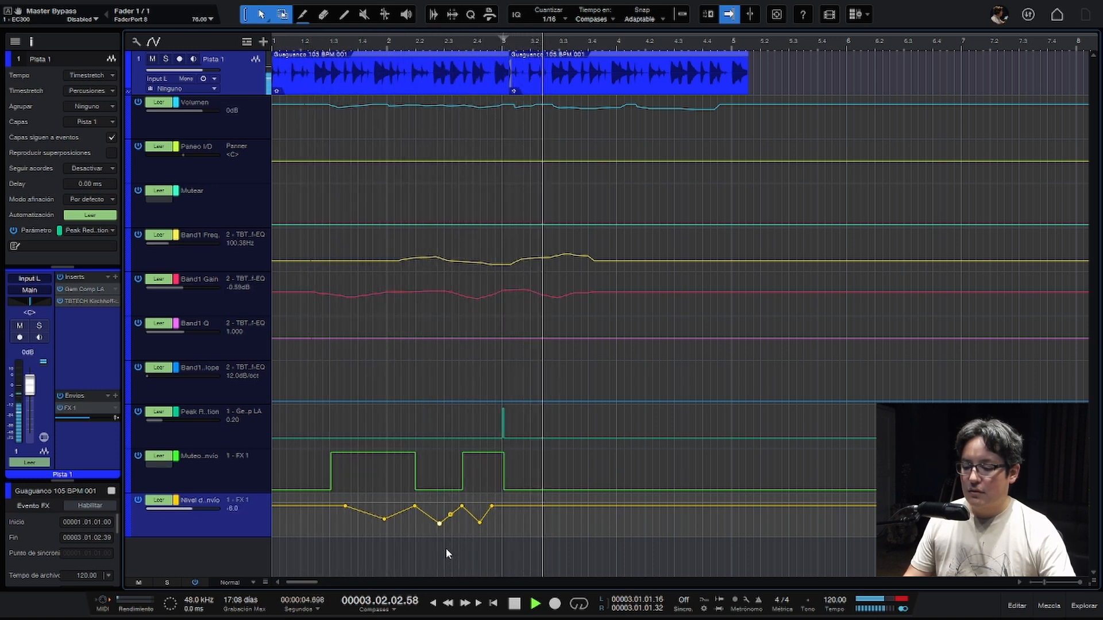
pyautogui.press('space')
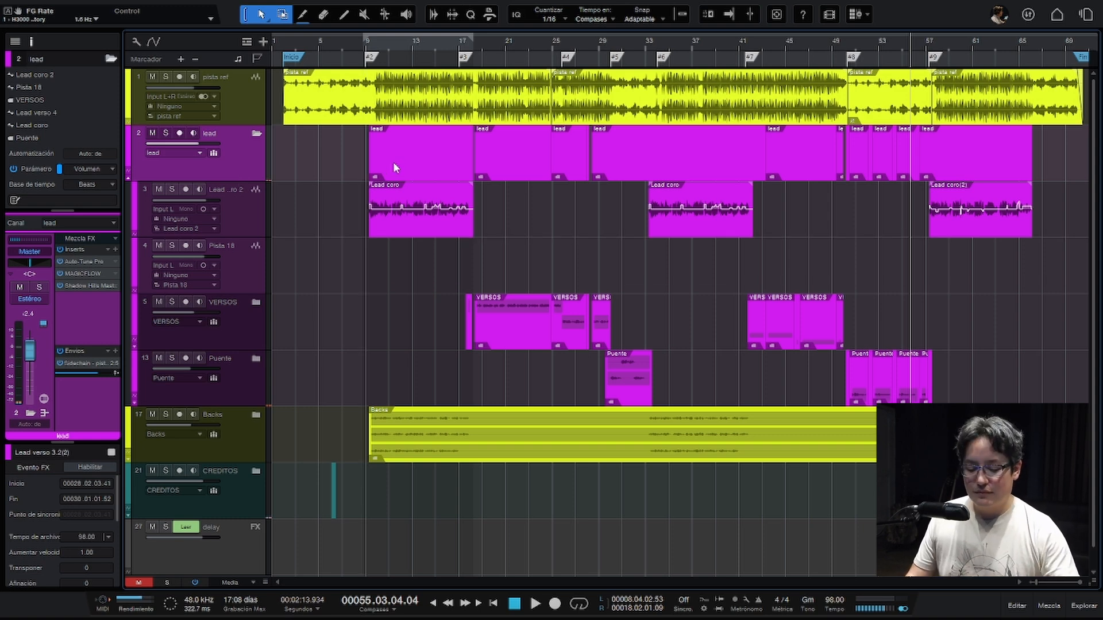
# - Examine the gain envelope along the first Lead coro clip, from bar 9 to about bar 18
pyautogui.press('KP_3')
pyautogui.hotkey('shift', 'e')
pyautogui.hotkey('shift', 'e')
pyautogui.hotkey('shift', 'e')
pyautogui.press('e')
pyautogui.press('e')
pyautogui.press('e')
pyautogui.press('e')
pyautogui.press('e')
pyautogui.press('e')
pyautogui.press('e')
pyautogui.press('e')
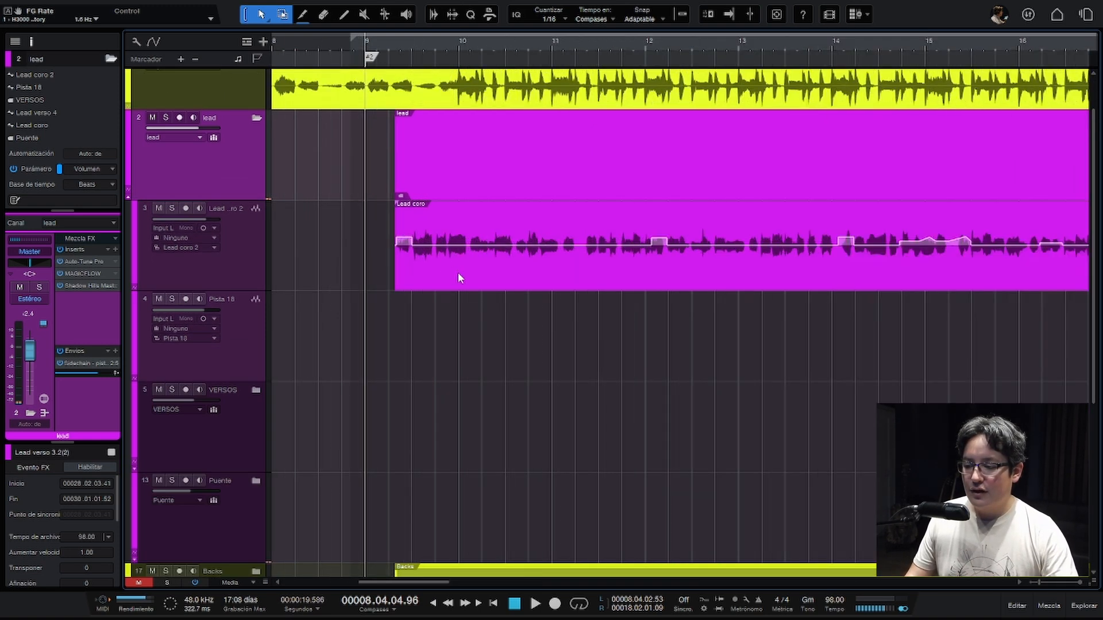
pyautogui.hscroll(2, 472, 262)
pyautogui.hscroll(1, 472, 264)
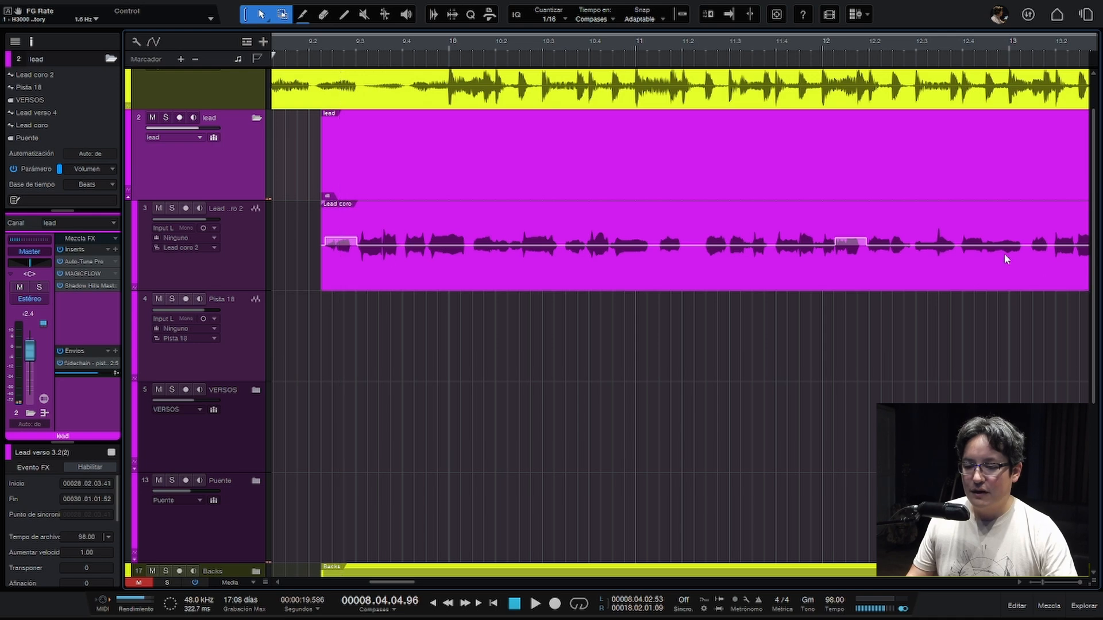
pyautogui.scroll(-2, 848, 248)
pyautogui.hscroll(6, 847, 248)
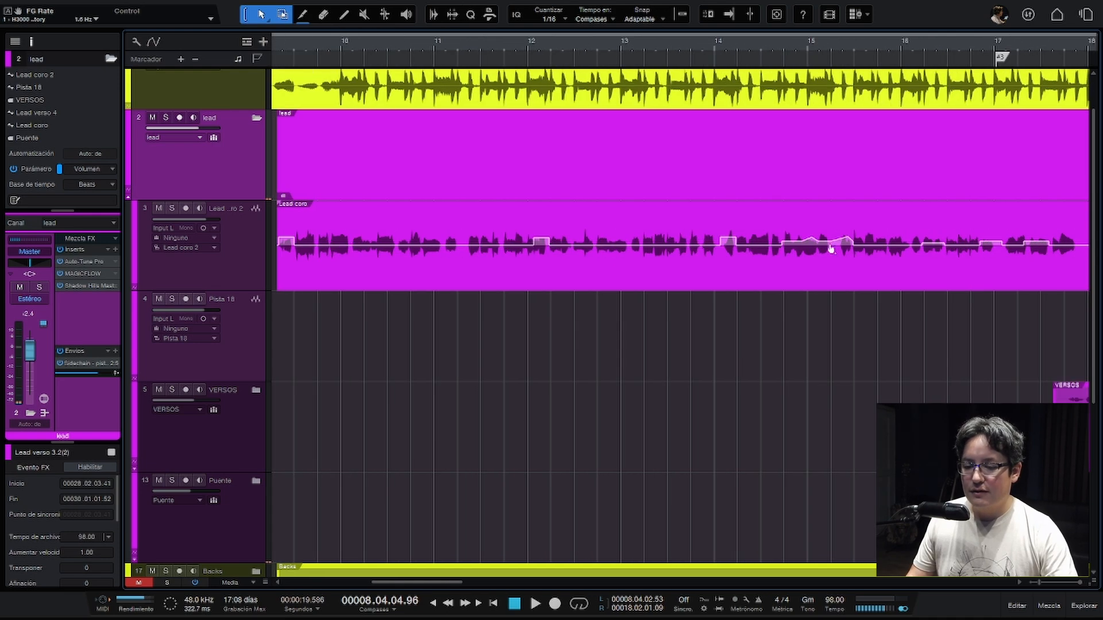
pyautogui.hscroll(2, 816, 245)
pyautogui.scroll(-1, 816, 246)
pyautogui.hscroll(4, 816, 247)
pyautogui.press('w')
pyautogui.press('w')
pyautogui.press('w')
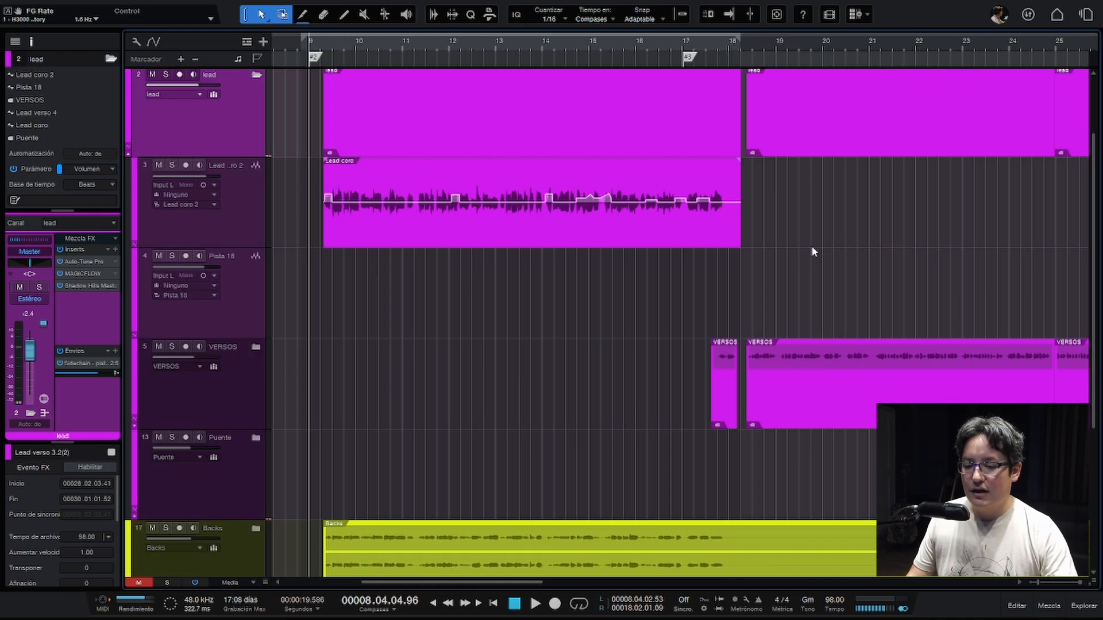
pyautogui.hscroll(2, 682, 208)
pyautogui.hscroll(3, 636, 196)
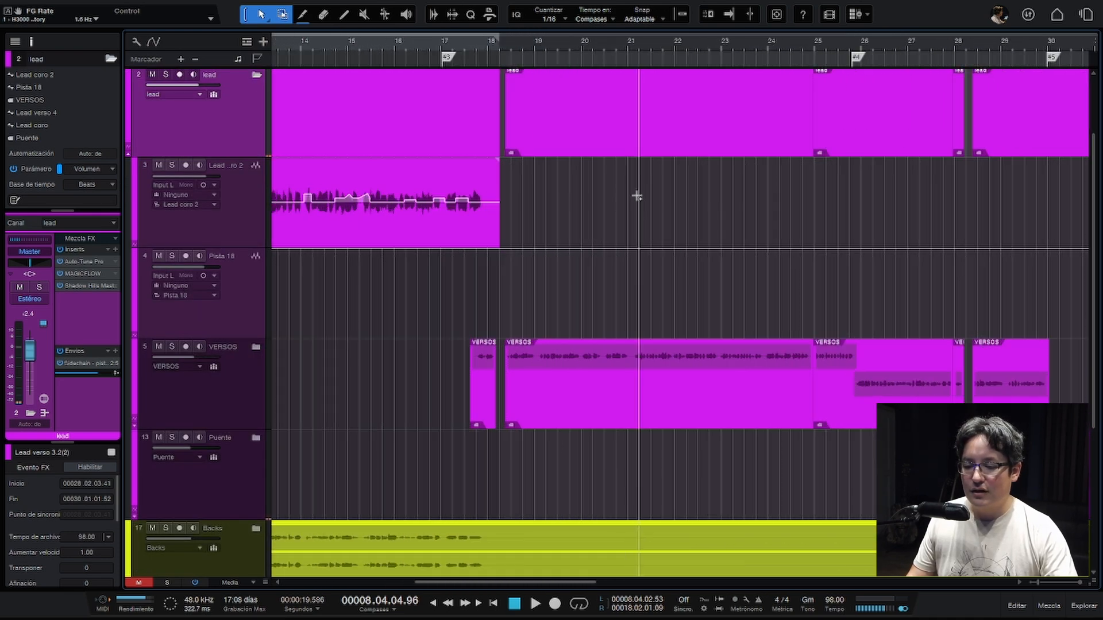
# - Expand the VERSOS folder and examine the gain envelopes on the Lead verso 3 clips between bars 17 and 26
pyautogui.click(256, 347)
pyautogui.scroll(-3, 364, 398)
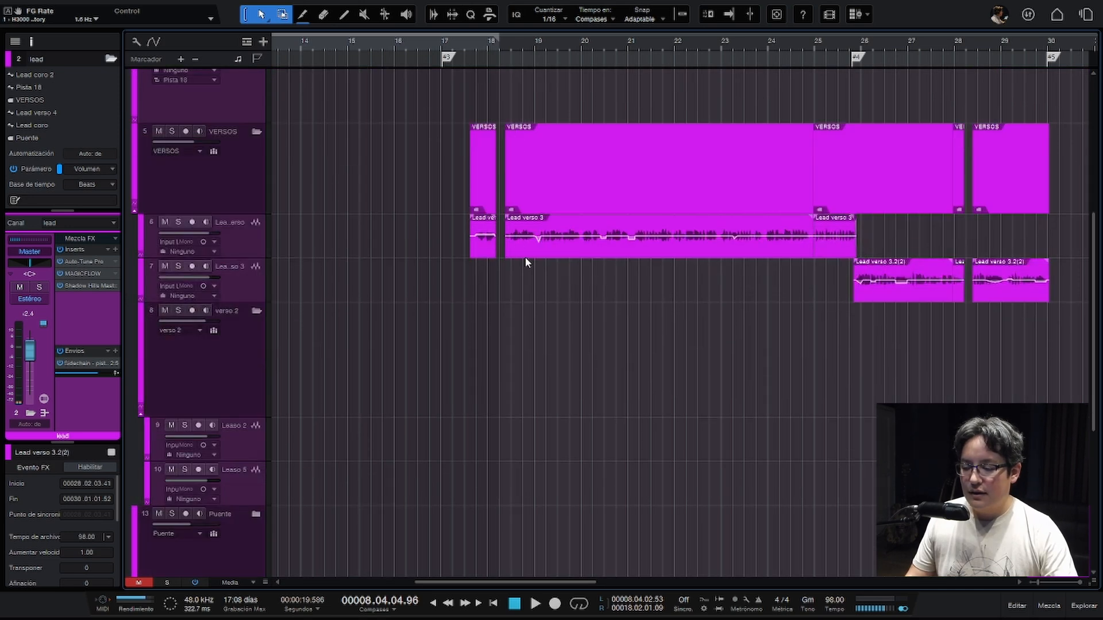
pyautogui.hotkey('shift', 'e')
pyautogui.press('e')
pyautogui.scroll(3, 540, 247)
pyautogui.hscroll(-1, 540, 247)
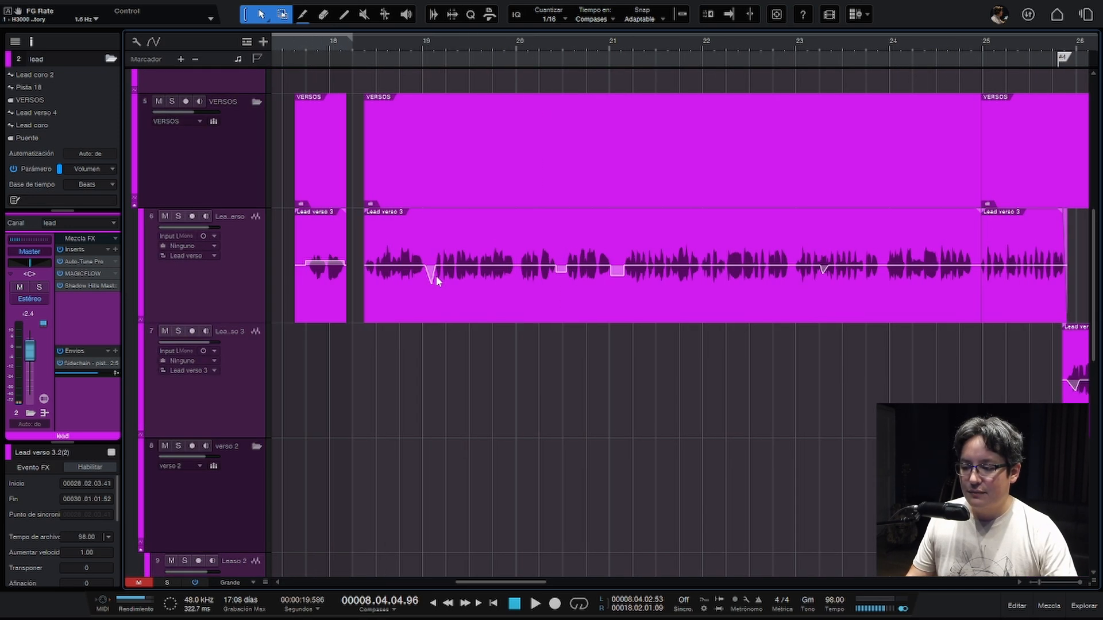
pyautogui.press('w')
pyautogui.press('w')
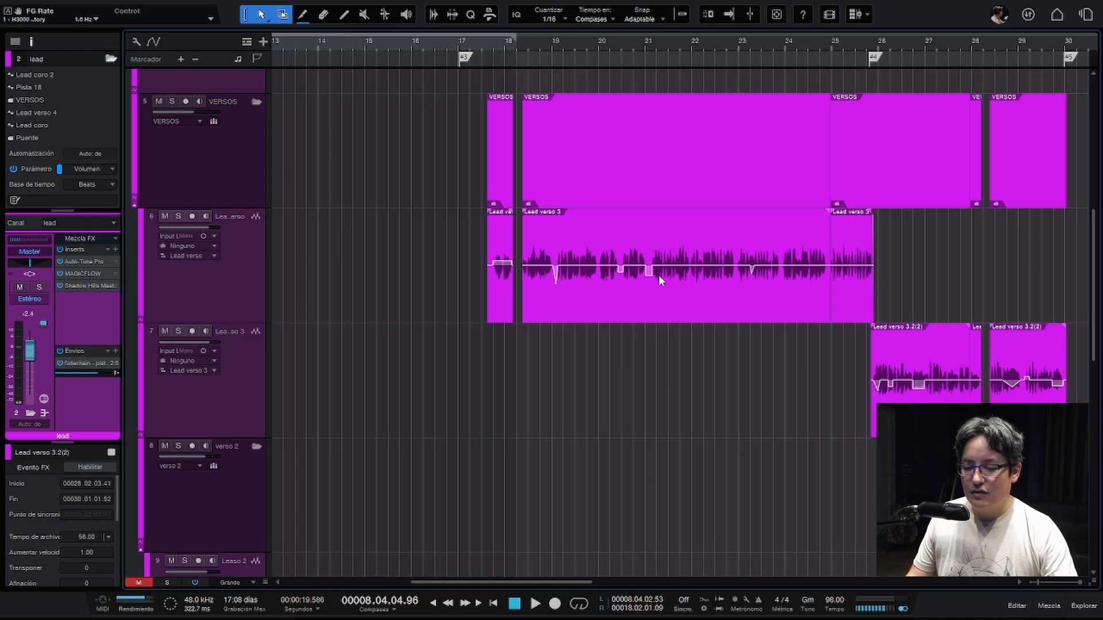
# - Show the track automation and focus on the Lead verso send-mute block at bar 18
pyautogui.press('a')
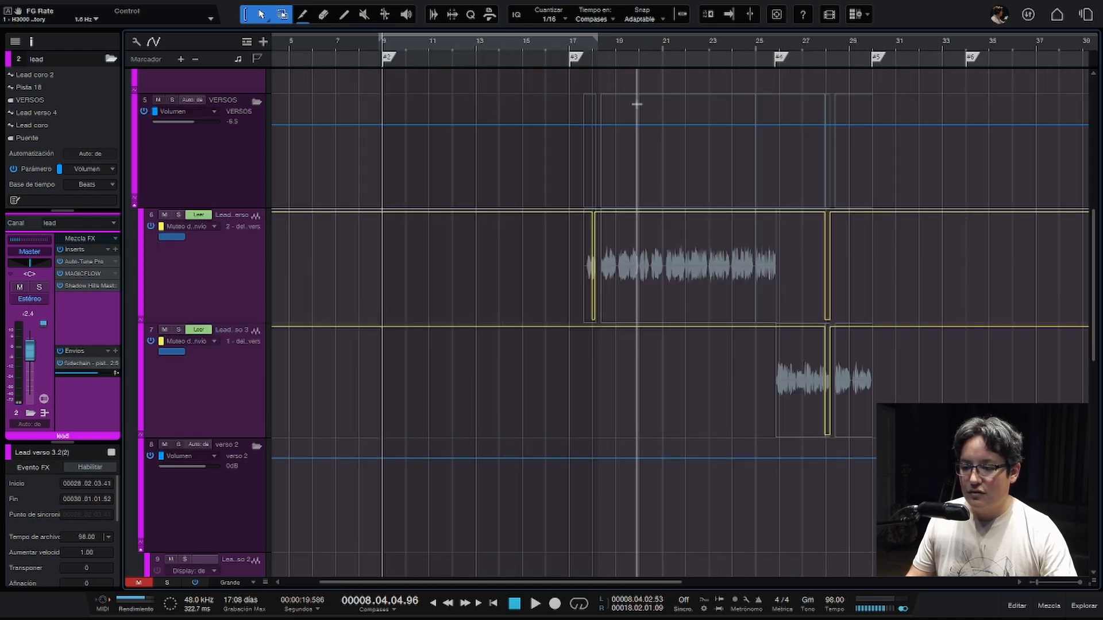
pyautogui.click(593, 49)
pyautogui.press('e')
pyautogui.press('e')
pyautogui.press('e')
pyautogui.press('e')
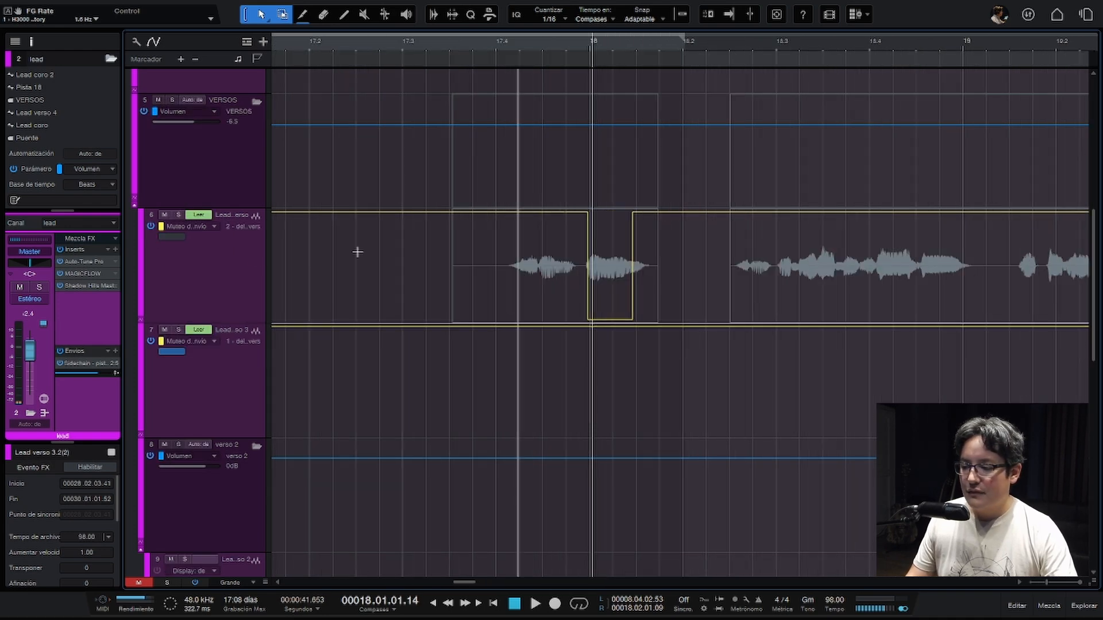
# - Solo the Lead verso track, then inspect the Analog Delay on its delay vers send and close the plug-in
pyautogui.click(239, 274)
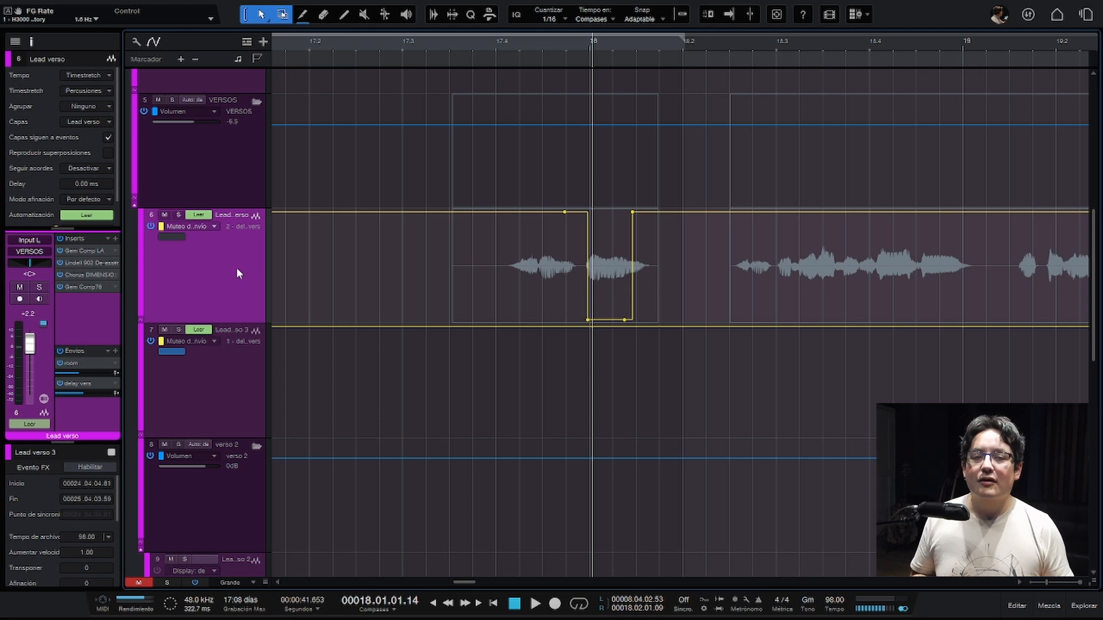
pyautogui.press('s')
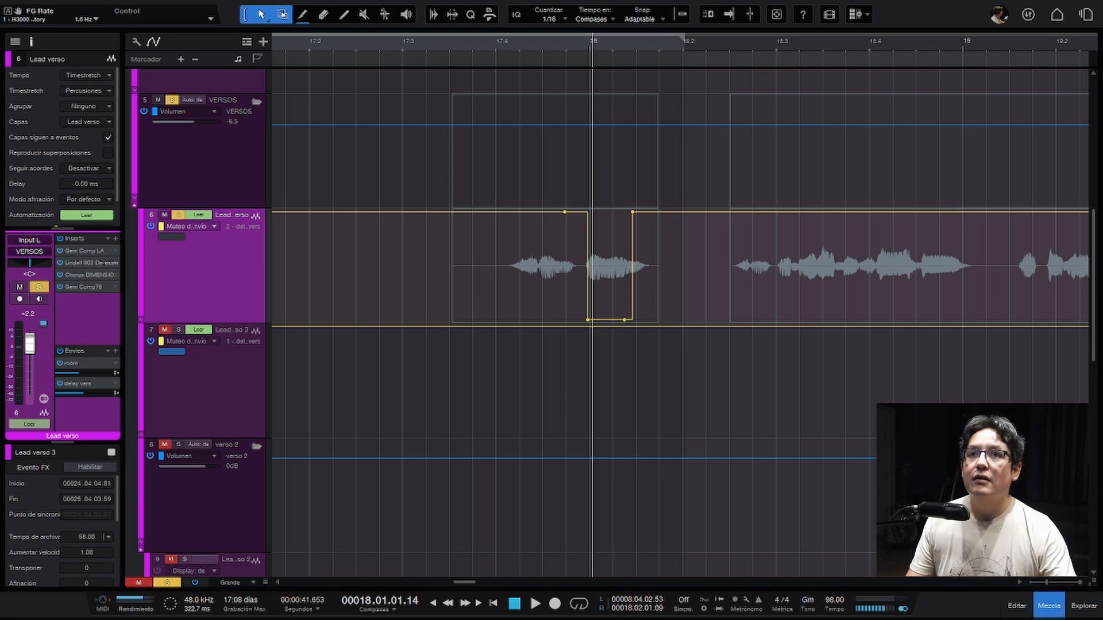
pyautogui.press('F3')
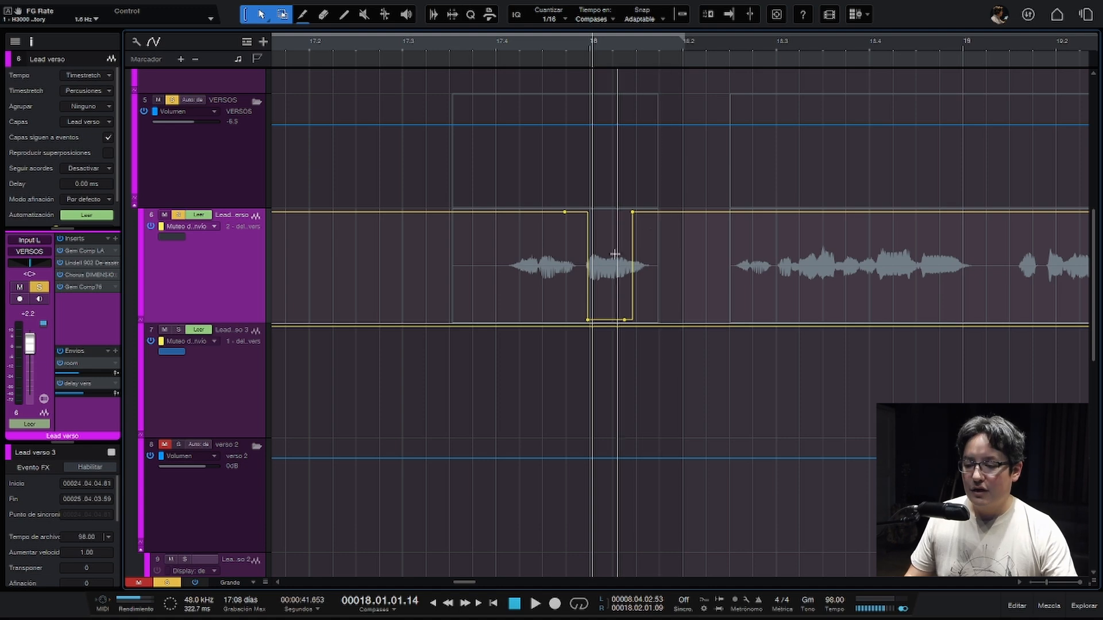
pyautogui.doubleClick(75, 388)
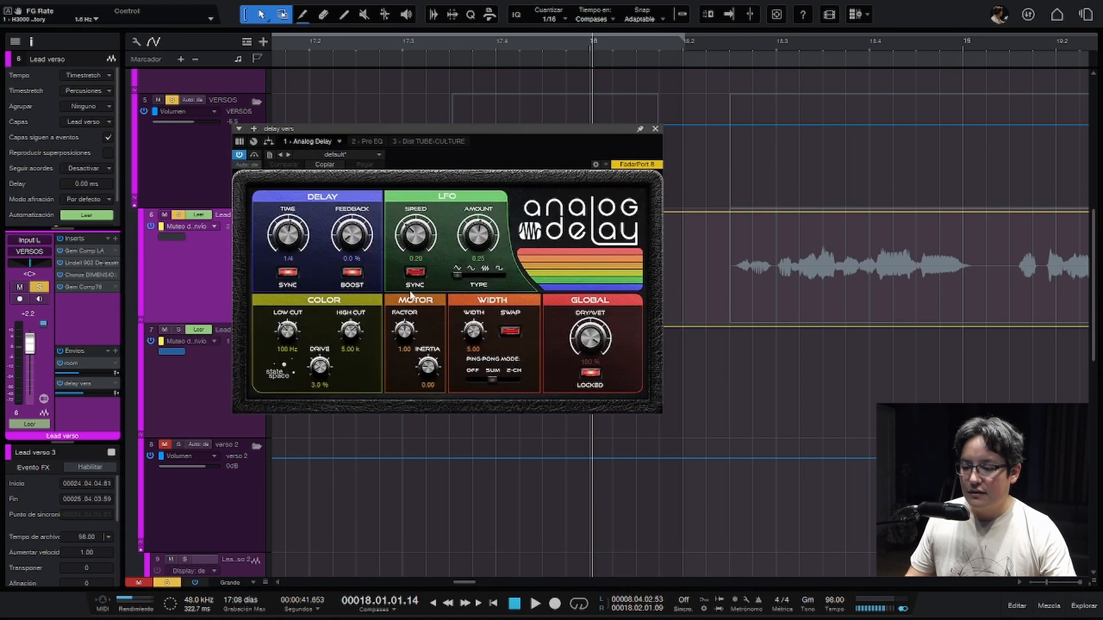
pyautogui.click(655, 129)
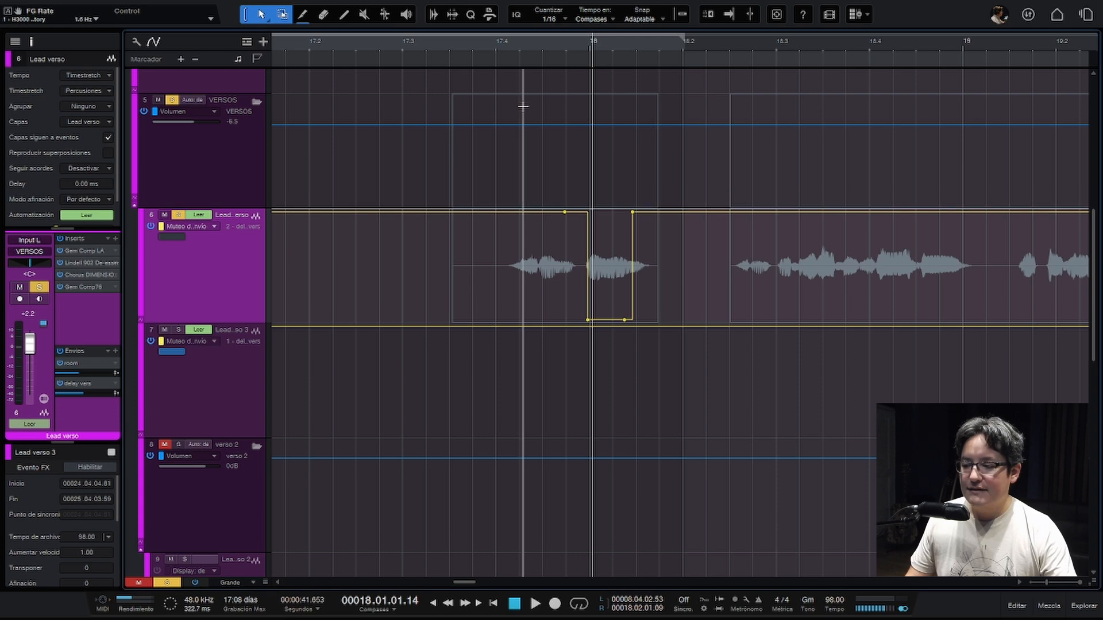
# - Play back Lead verso from about beat 17.3 through the send-mute block at bar 18
pyautogui.click(434, 47)
pyautogui.press('space')
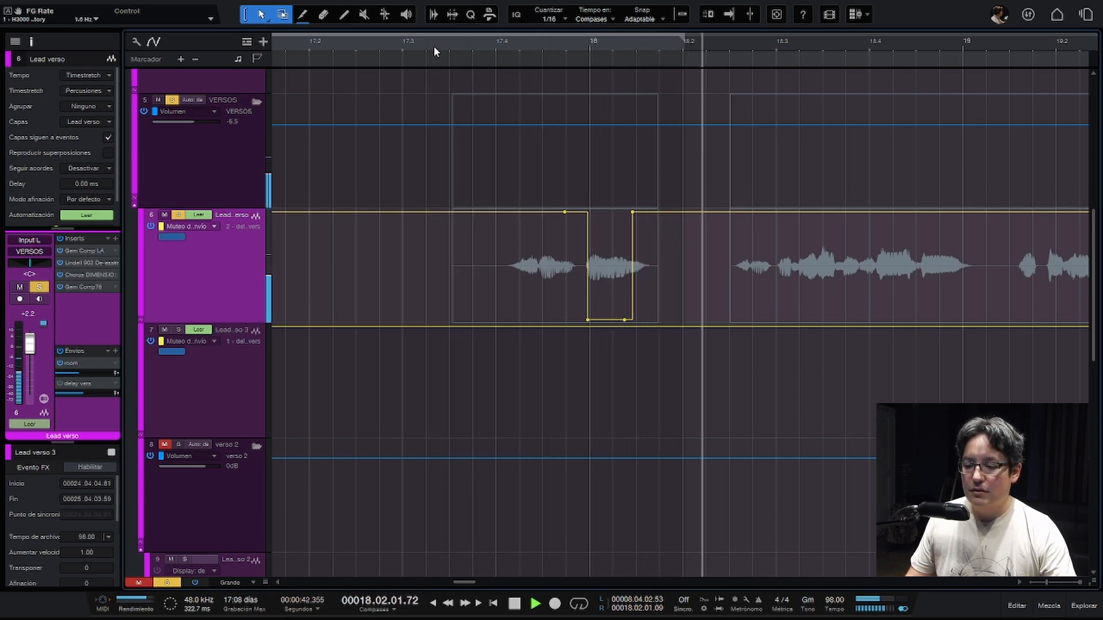
pyautogui.press('space')
# - Play back from just before bar 28 to check the second send-mute block in the verse
pyautogui.press('w')
pyautogui.press('w')
pyautogui.press('w')
pyautogui.press('w')
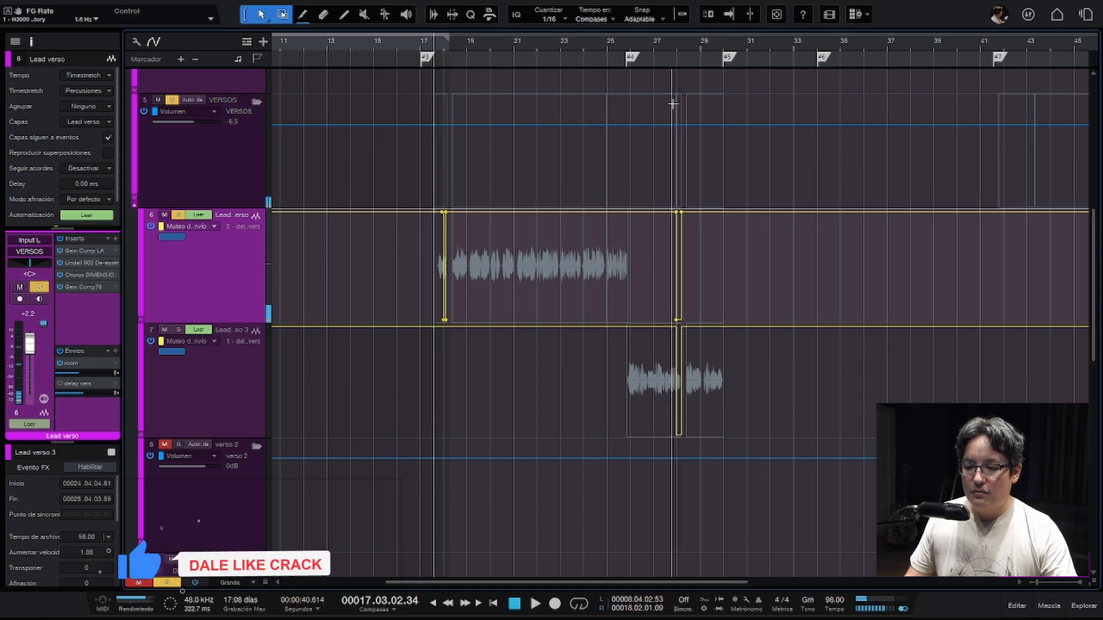
pyautogui.click(674, 49)
pyautogui.press('space')
pyautogui.press('e')
pyautogui.press('e')
pyautogui.press('e')
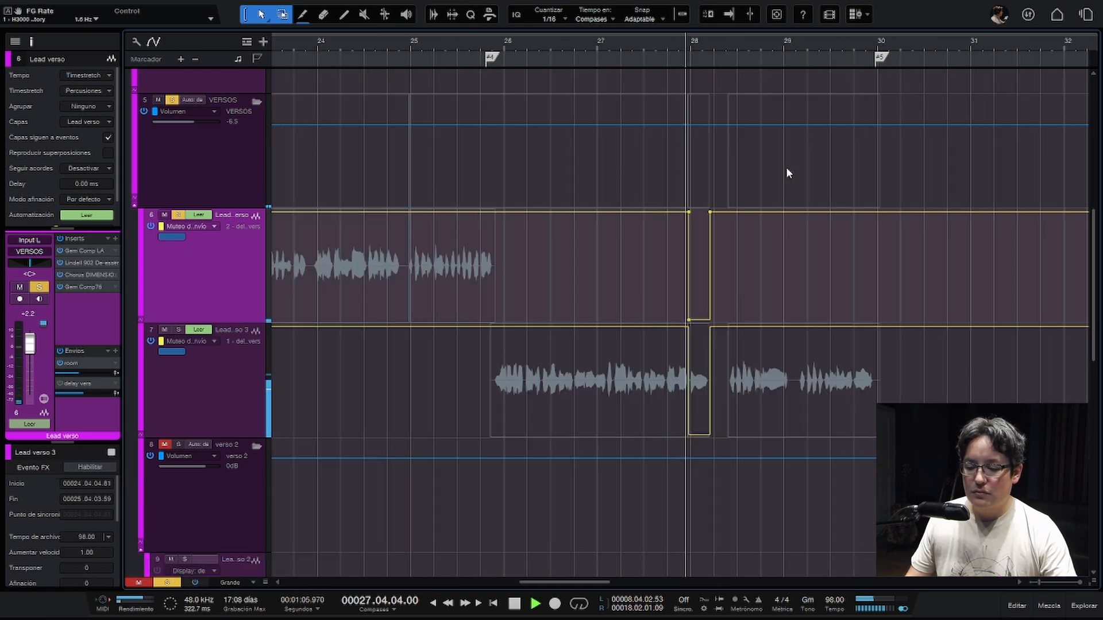
pyautogui.press('space')
# - Switch the solo from Lead verso to Lead verso 3 and play back its send-mute block at bar 28
pyautogui.press('s')
pyautogui.click(200, 382)
pyautogui.press('s')
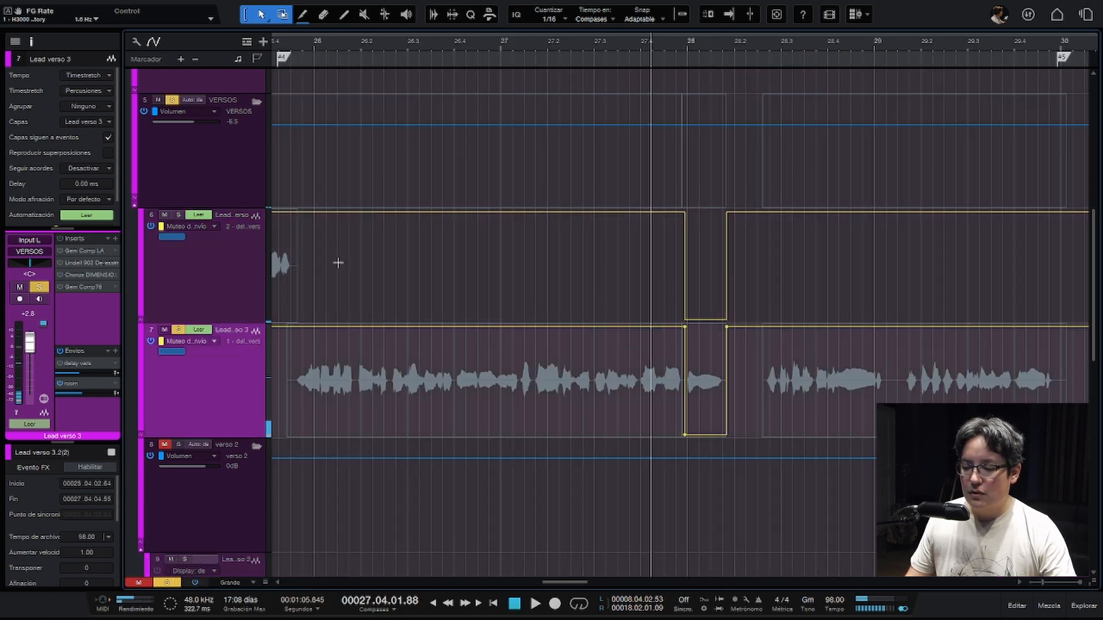
pyautogui.press('space')
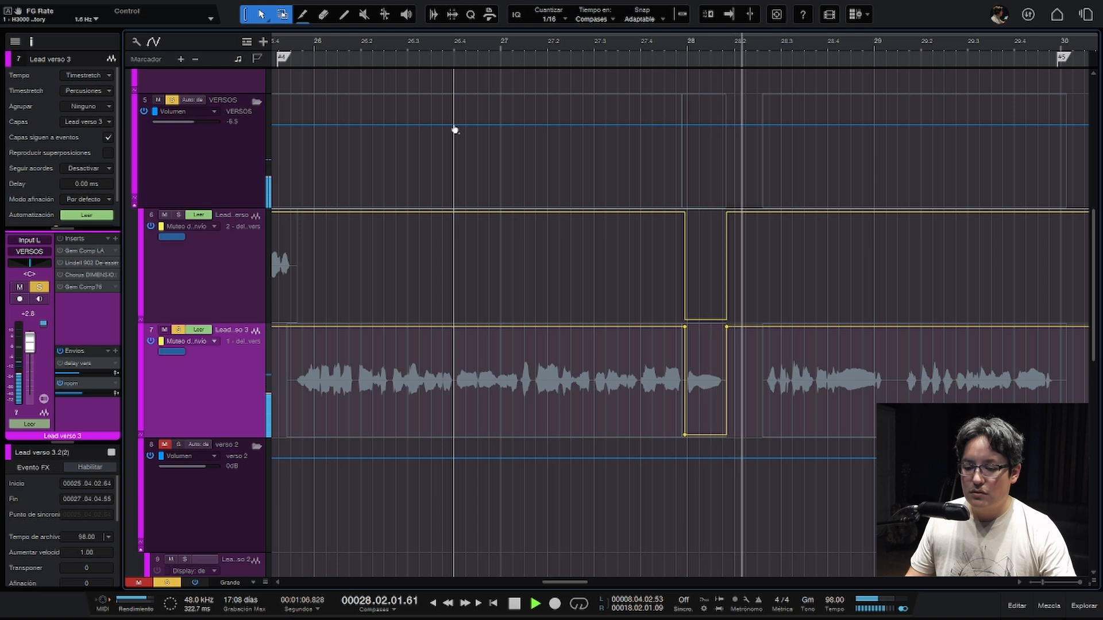
pyautogui.press('space')
# - Compare the send-mute automation and channel effects of the Lead verso and Lead verso 3 tracks
pyautogui.press('w')
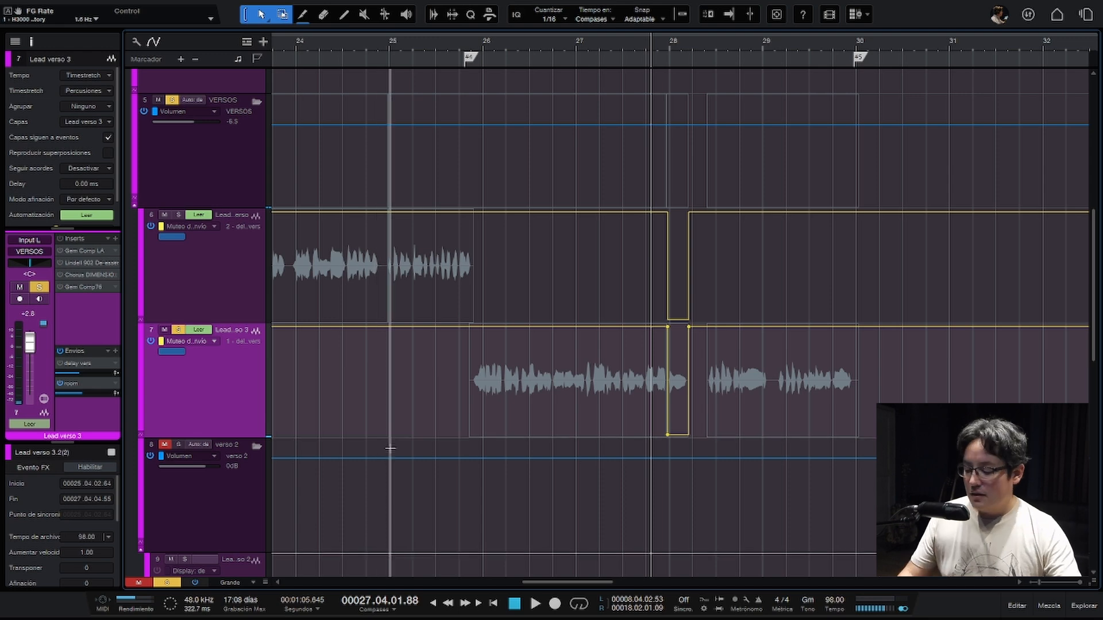
pyautogui.press('w')
pyautogui.scroll(2, 431, 466)
pyautogui.scroll(1, 451, 467)
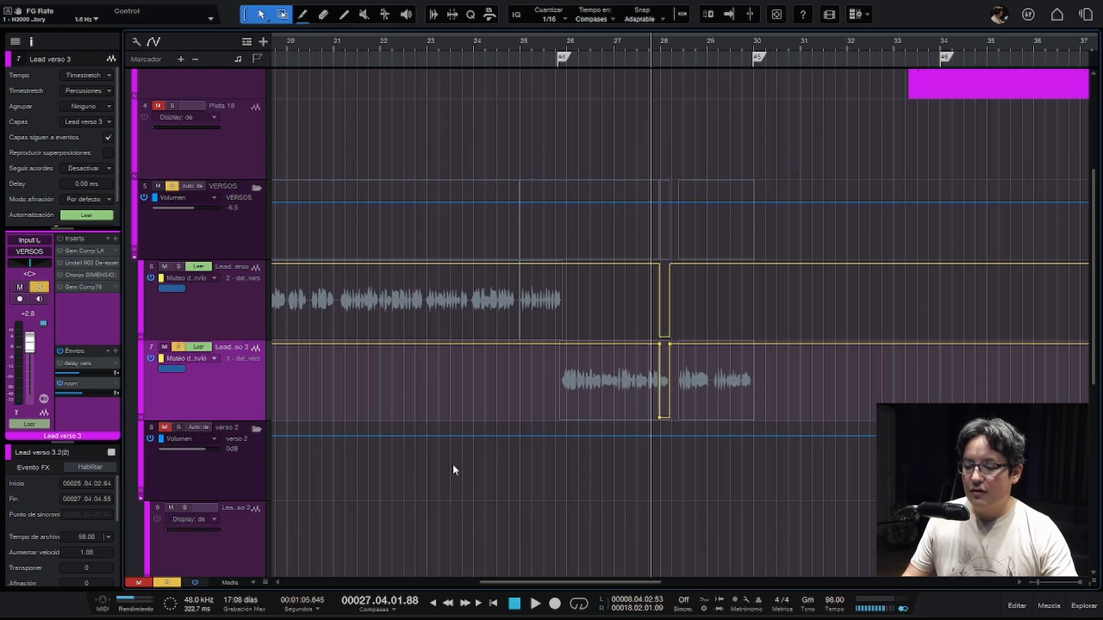
pyautogui.press('w')
pyautogui.scroll(2, 455, 461)
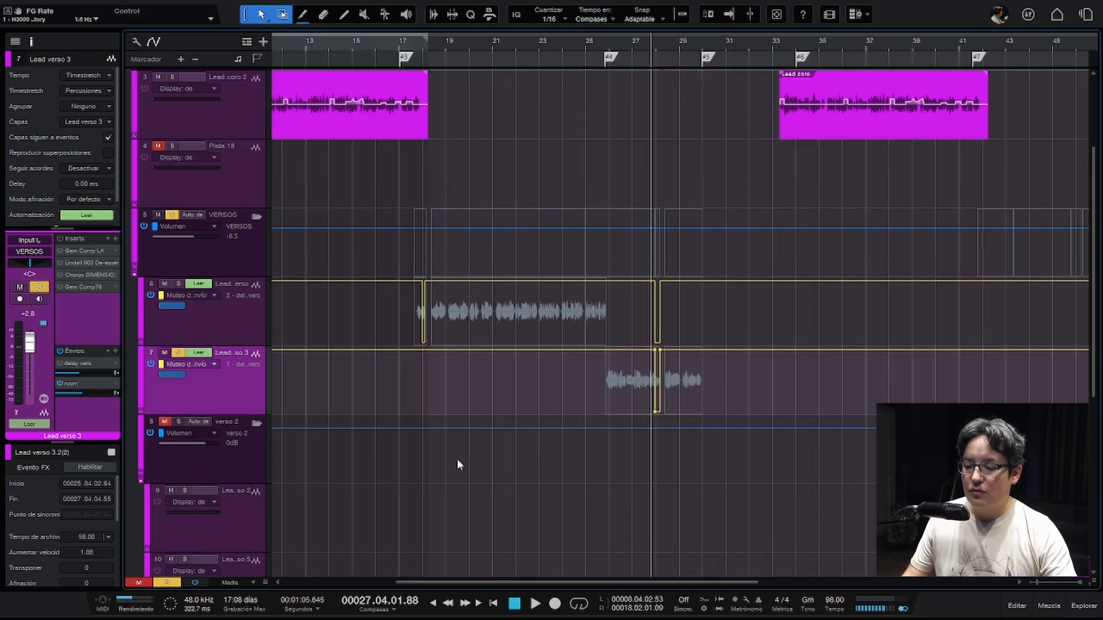
pyautogui.click(260, 328)
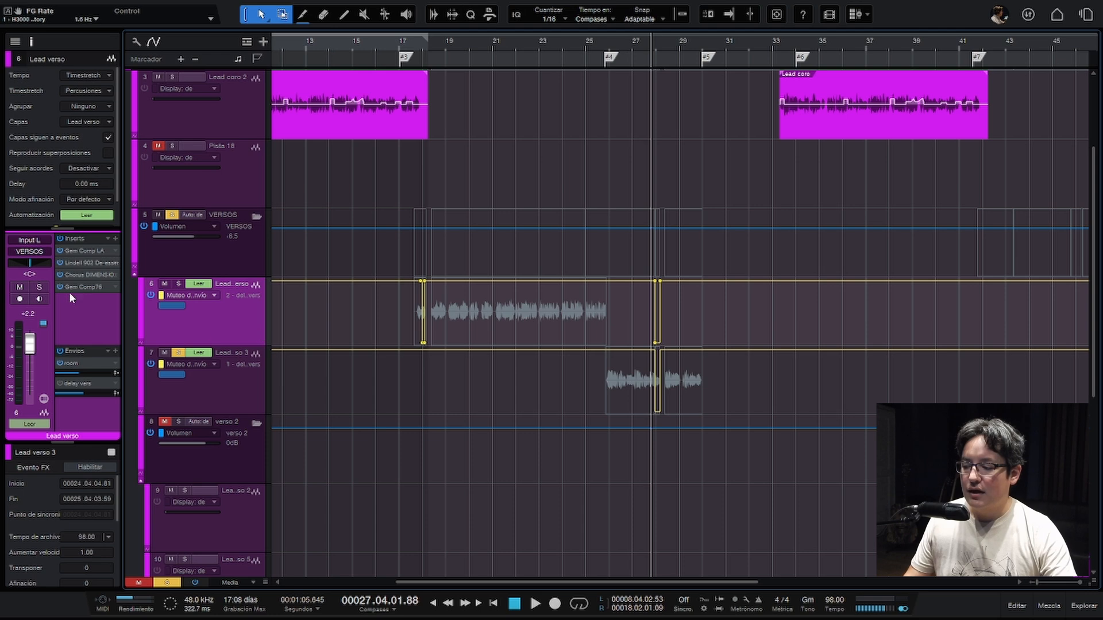
pyautogui.click(220, 391)
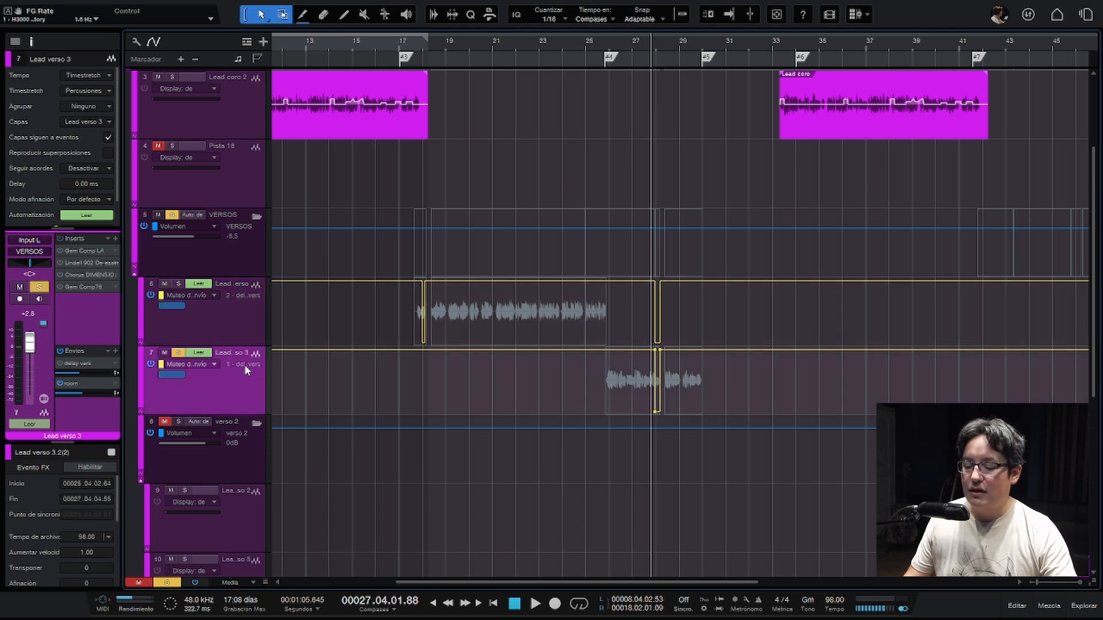
pyautogui.press('w')
pyautogui.press('e')
pyautogui.press('e')
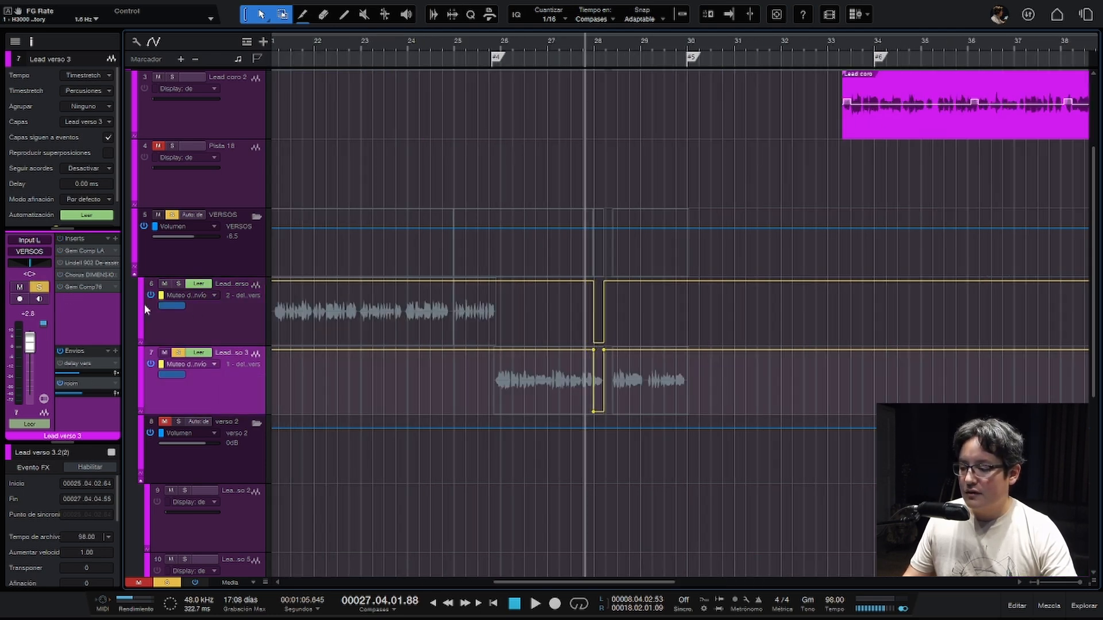
# - Insert an Analog Delay on the Lead verso track and move its window clear of the track list
pyautogui.click(218, 334)
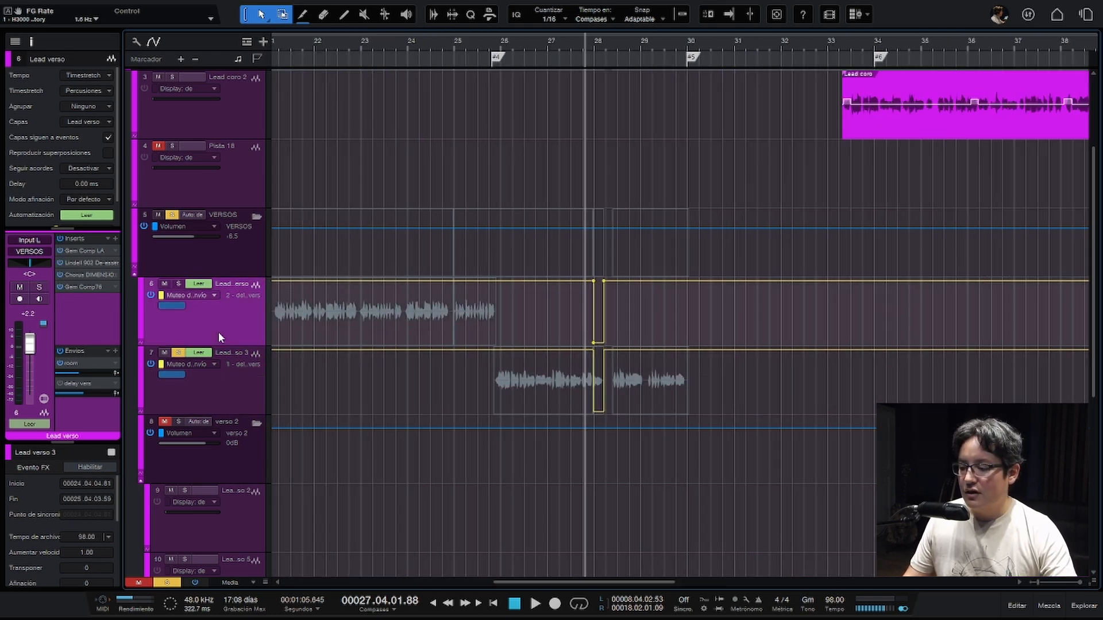
pyautogui.click(115, 238)
pyautogui.write('delay')
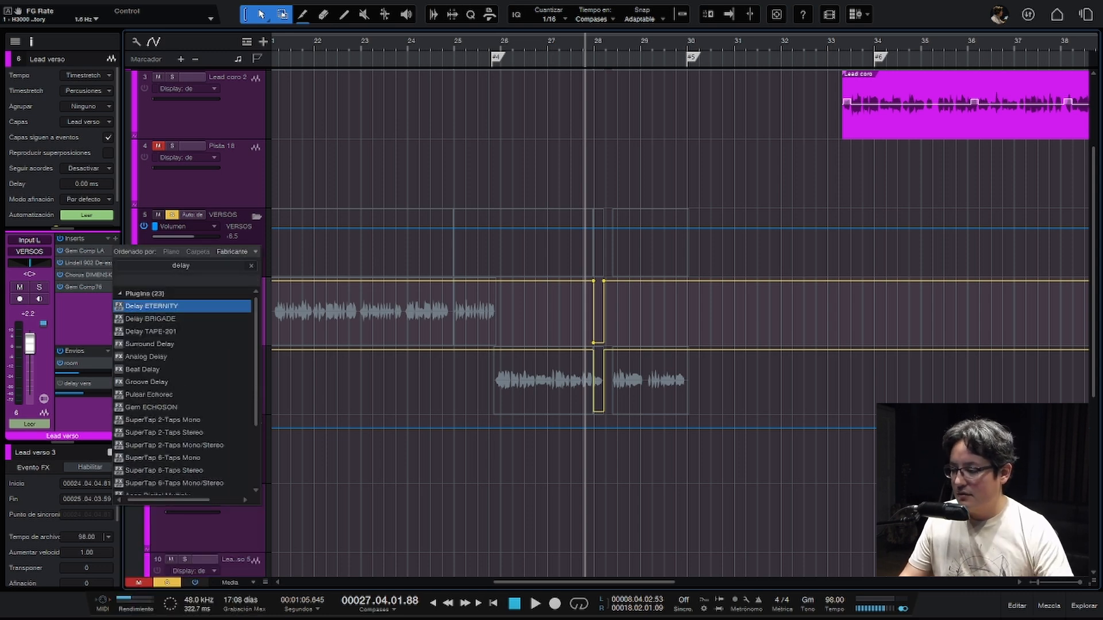
pyautogui.doubleClick(144, 357)
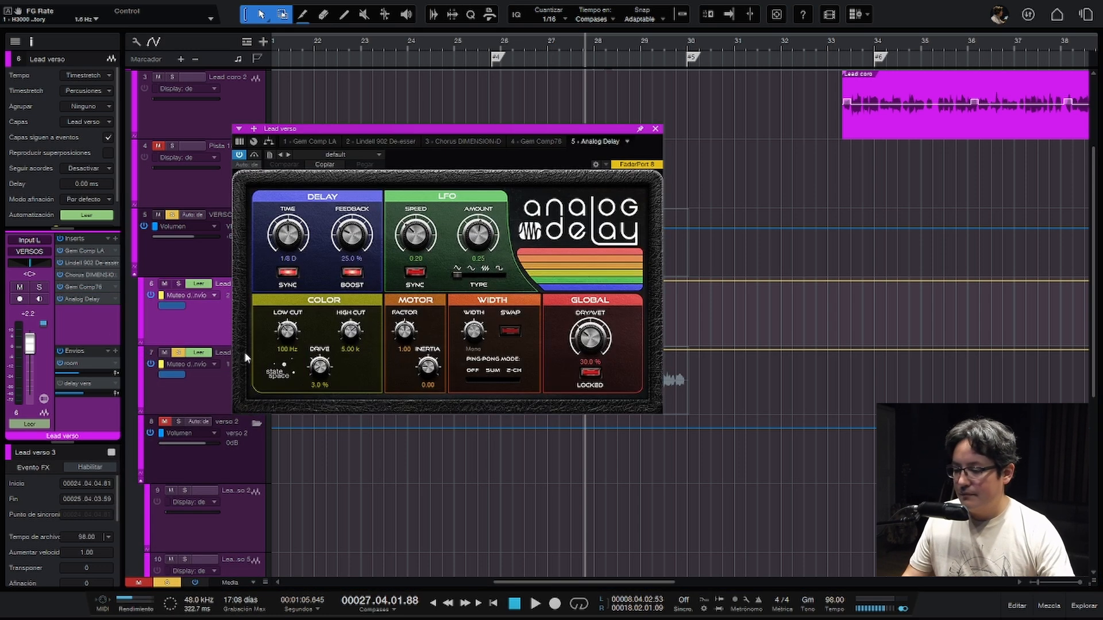
pyautogui.moveTo(561, 131); pyautogui.dragTo(983, 169)
# - Place the playhead at about beat 17.4 and show the Analog Delay's Bypass automation on the Lead verso track
pyautogui.hscroll(-5, 419, 343)
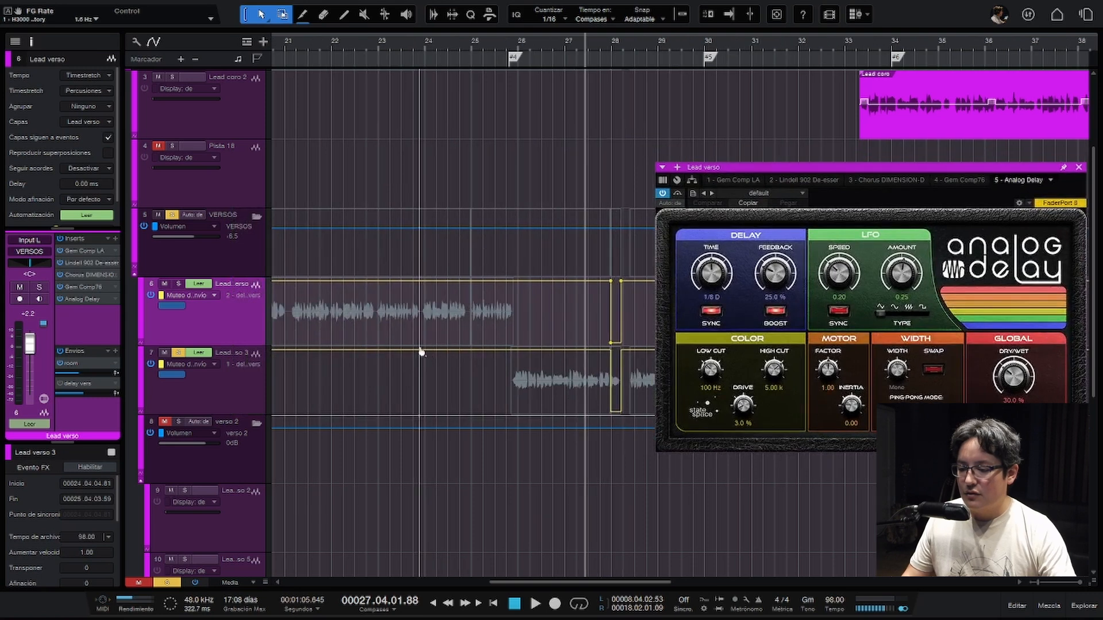
pyautogui.hscroll(-3, 420, 344)
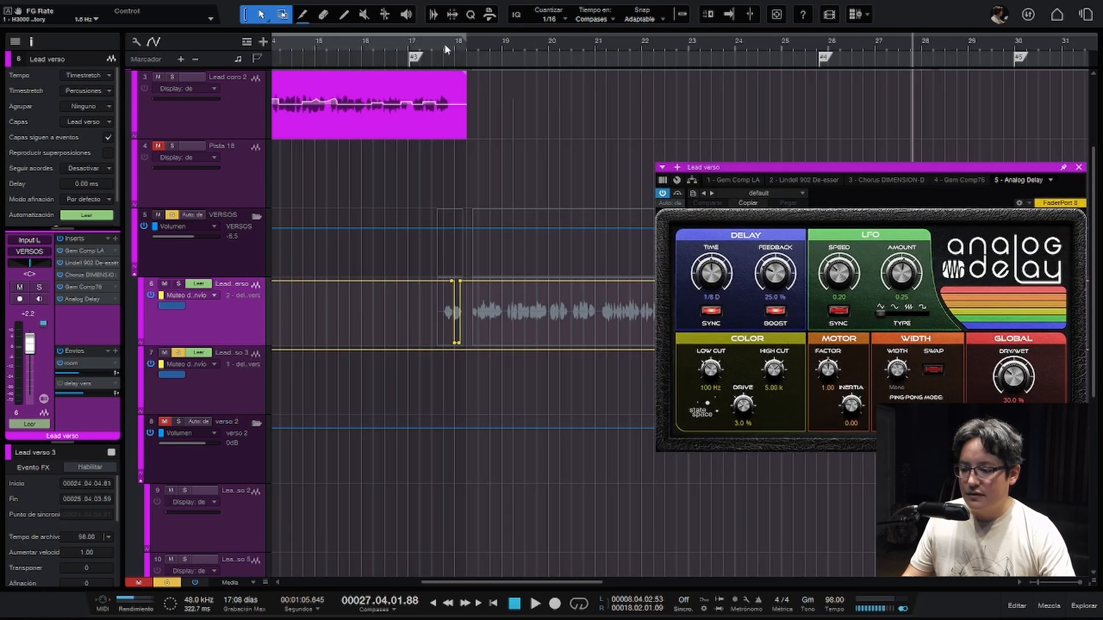
pyautogui.moveTo(447, 50); pyautogui.dragTo(449, 117)
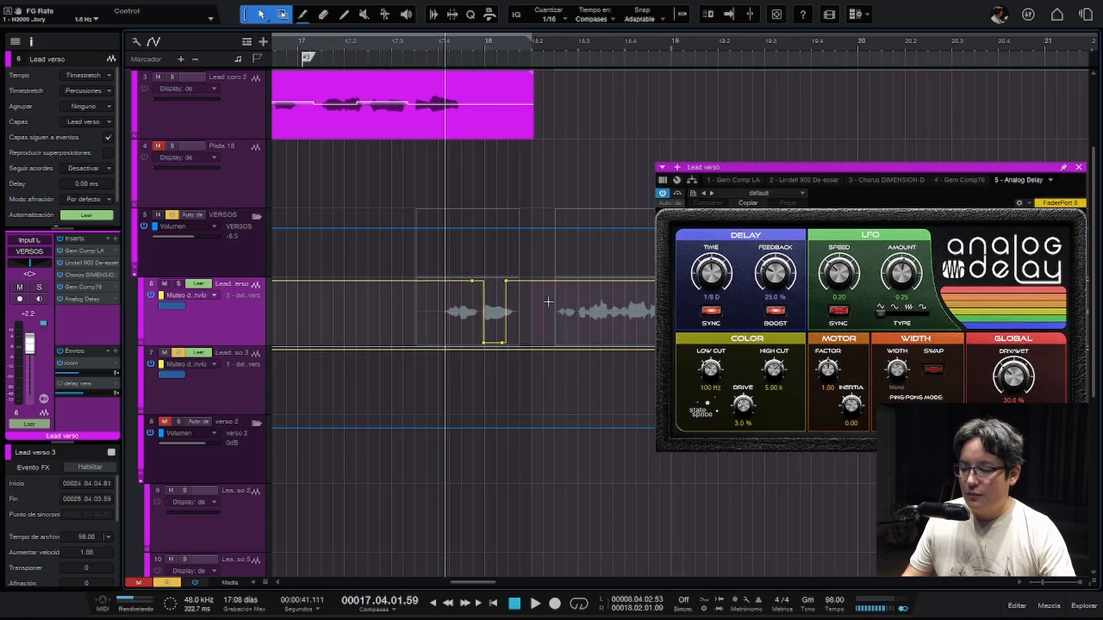
pyautogui.rightClick(678, 194)
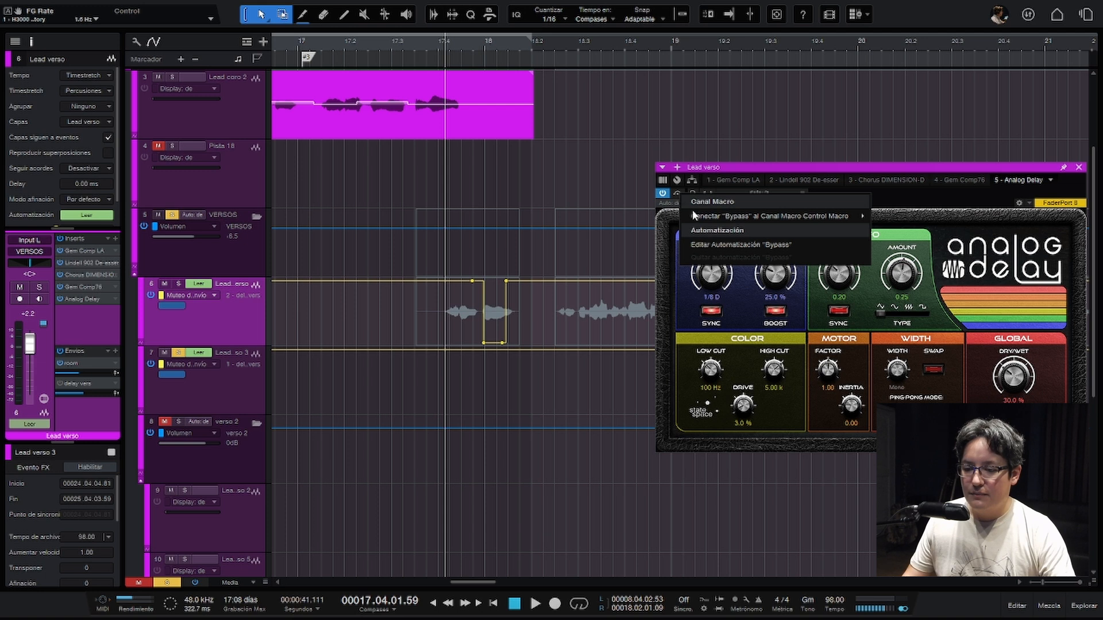
pyautogui.moveTo(695, 217)
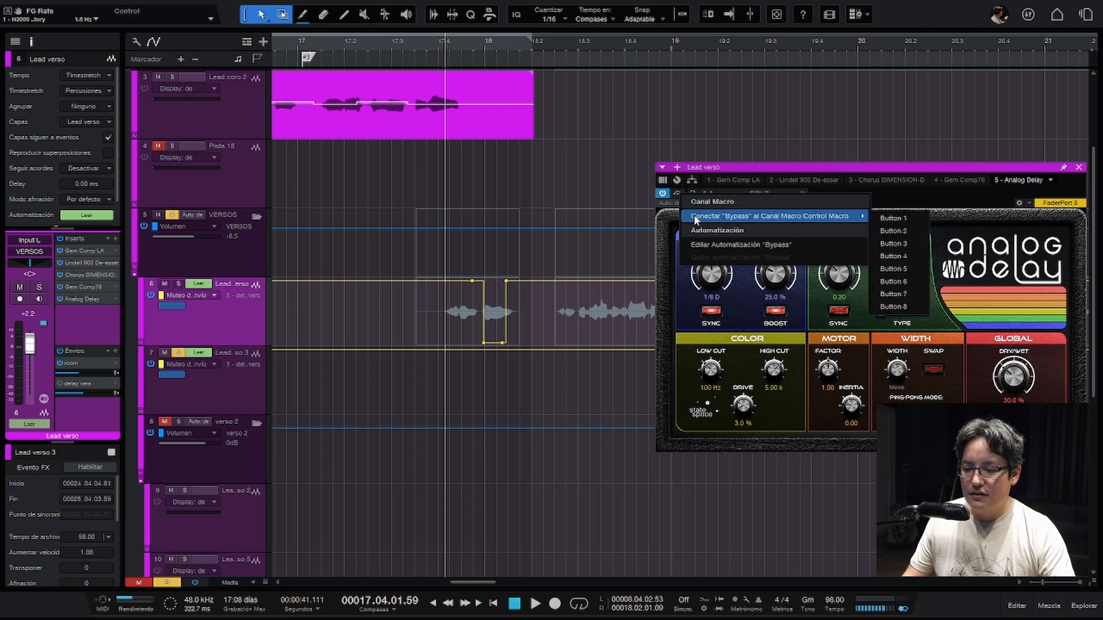
pyautogui.click(704, 245)
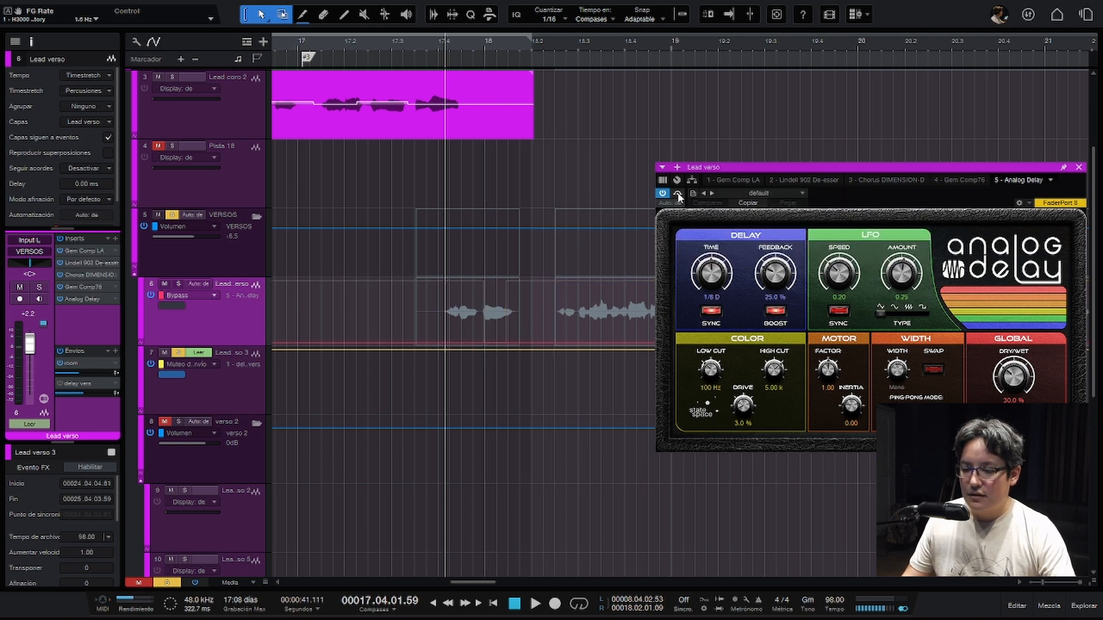
# - Draw a Bypass automation block for the Analog Delay from bar 18 to about 18.2 on the Lead verso track
pyautogui.moveTo(505, 345); pyautogui.dragTo(485, 289)
pyautogui.click(485, 289)
pyautogui.click(539, 286)
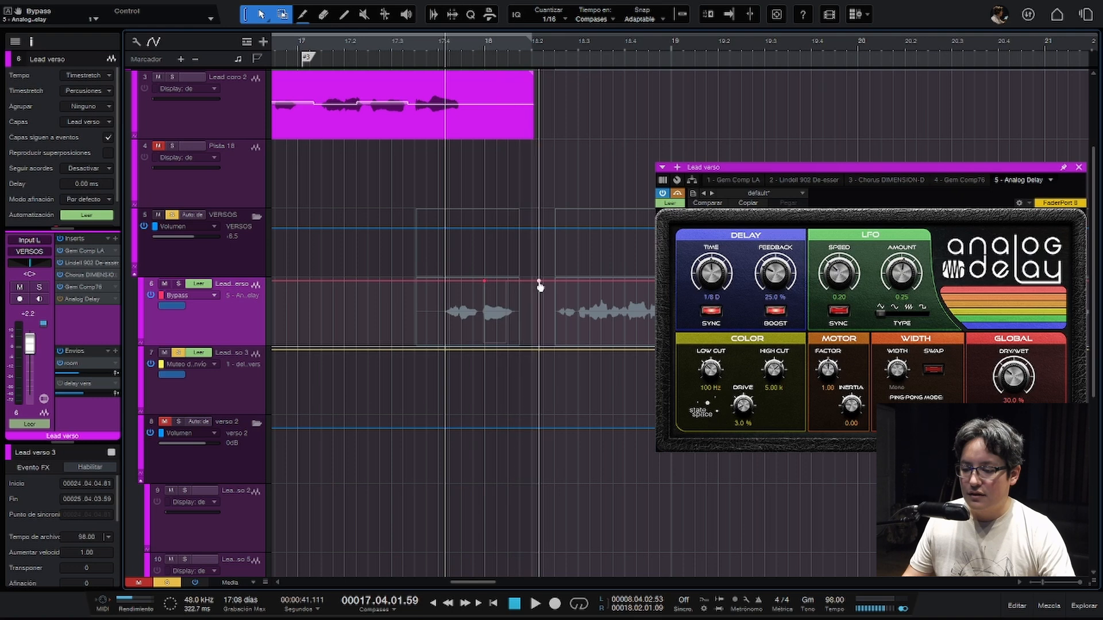
pyautogui.moveTo(507, 295); pyautogui.dragTo(506, 344)
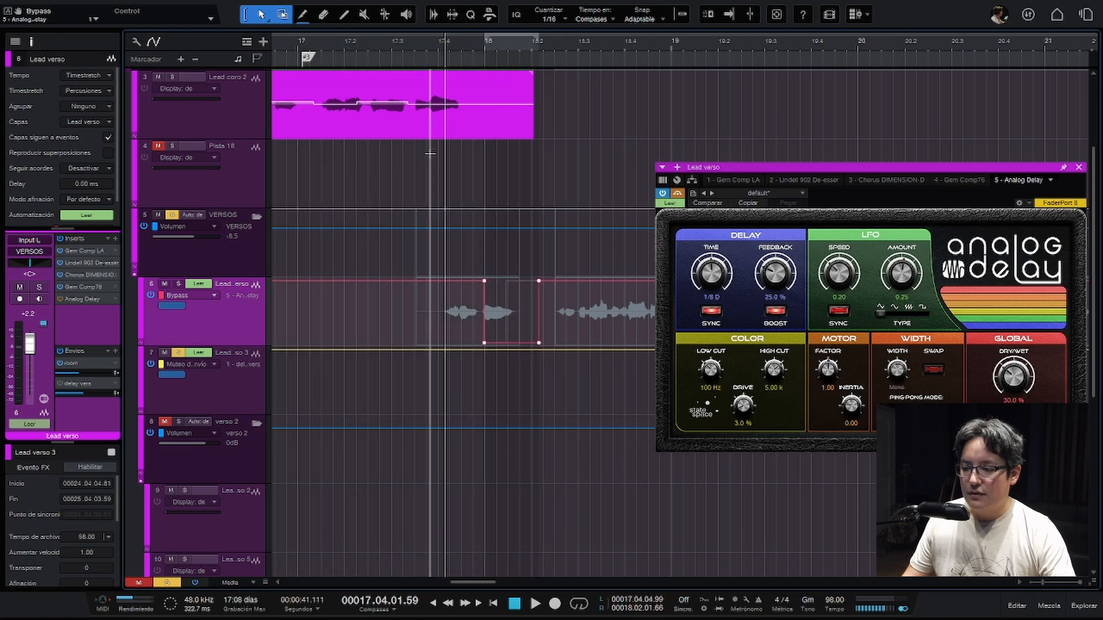
# - Solo the Lead verso track and play back the Analog Delay's Bypass automation from about beat 17.4
pyautogui.press('s')
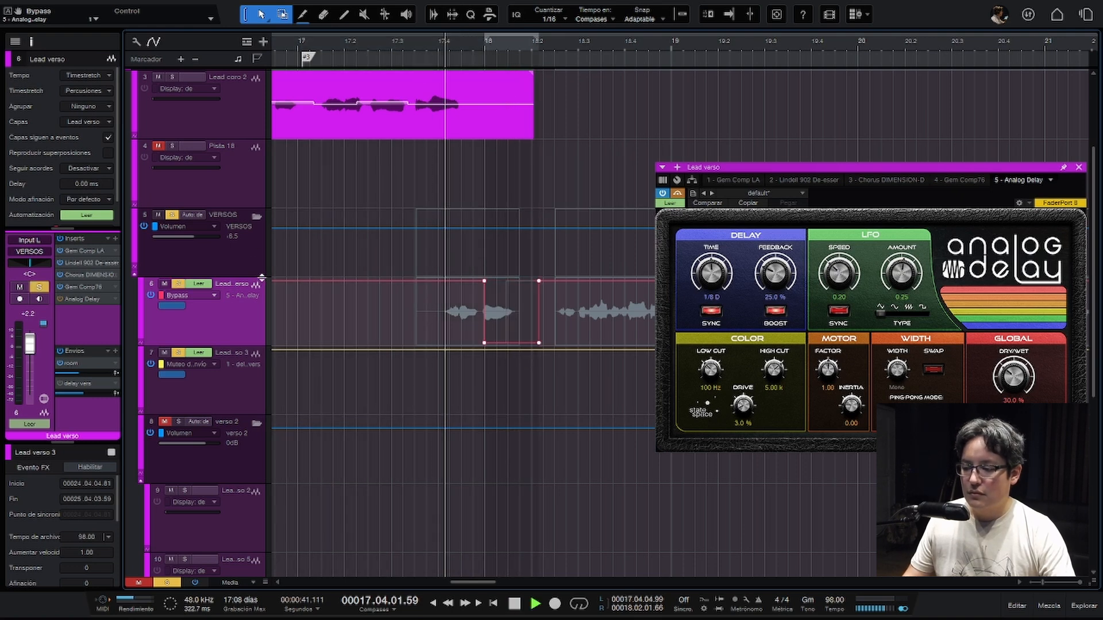
pyautogui.press('space')
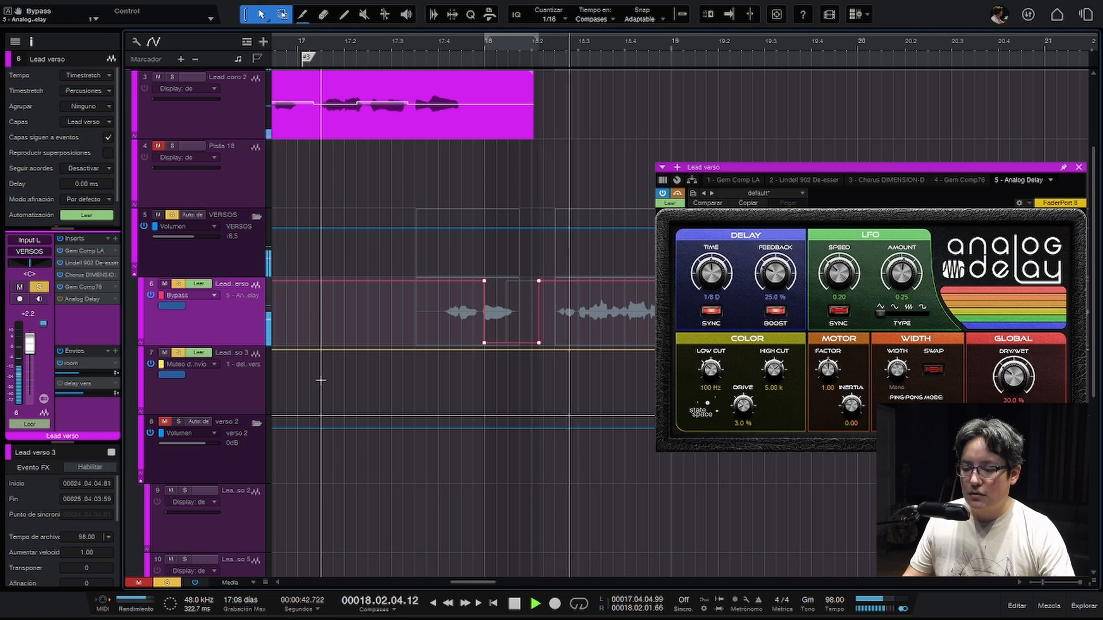
pyautogui.press('space')
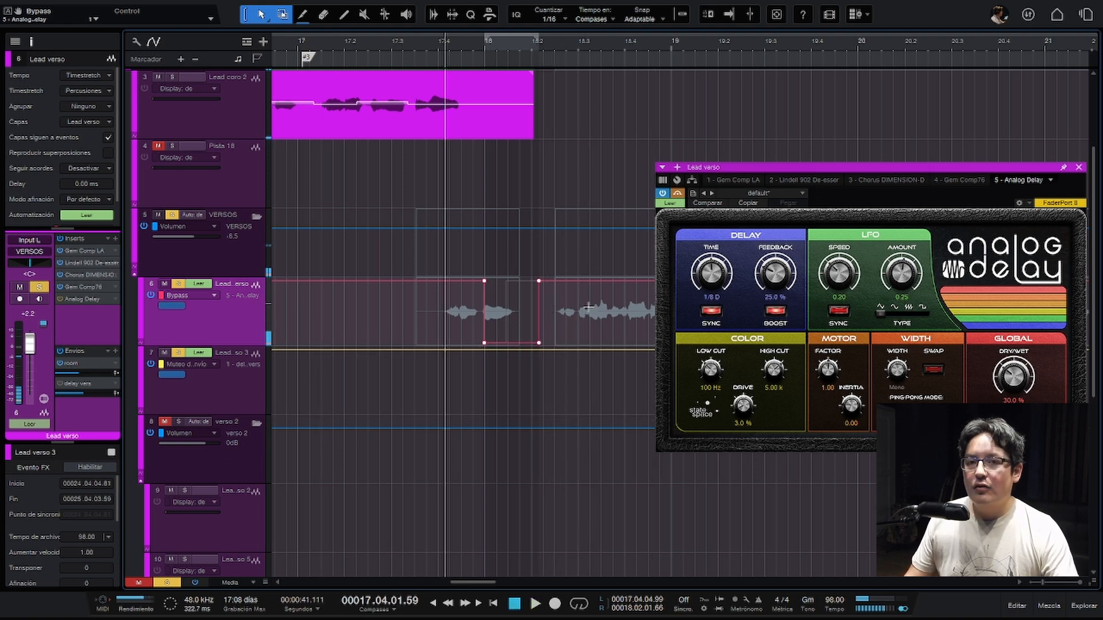
# - Remove the Analog Delay from the Lead verso track's inserts
pyautogui.rightClick(112, 304)
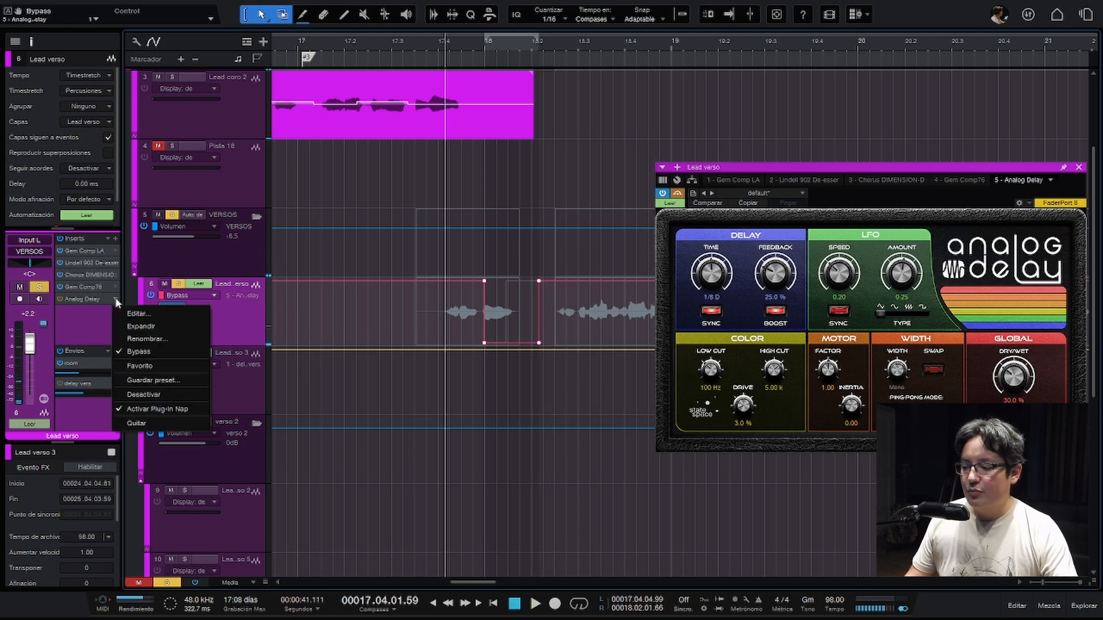
pyautogui.click(139, 409)
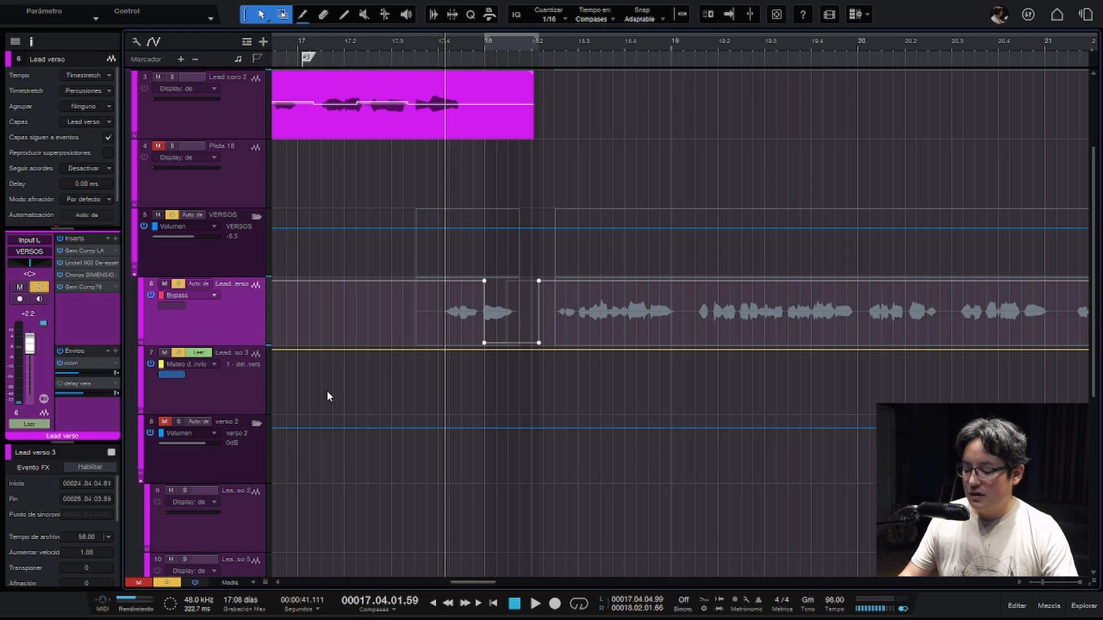
pyautogui.press('w')
pyautogui.press('w')
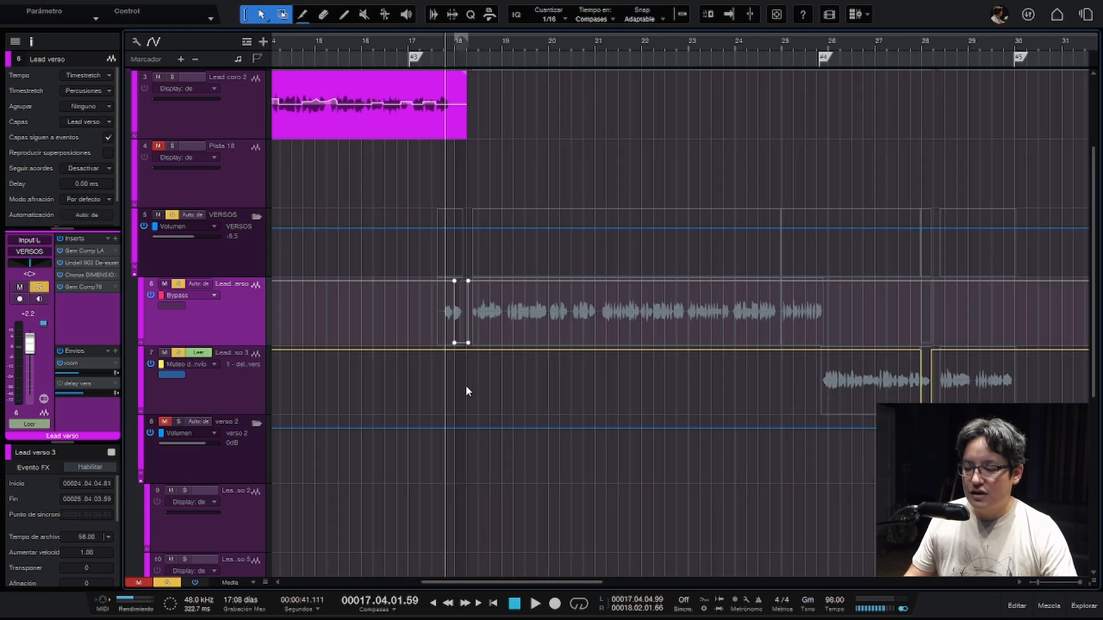
# - Expand the Lead verso track's automation lanes and remove the leftover Bypass lane
pyautogui.scroll(1, 465, 385)
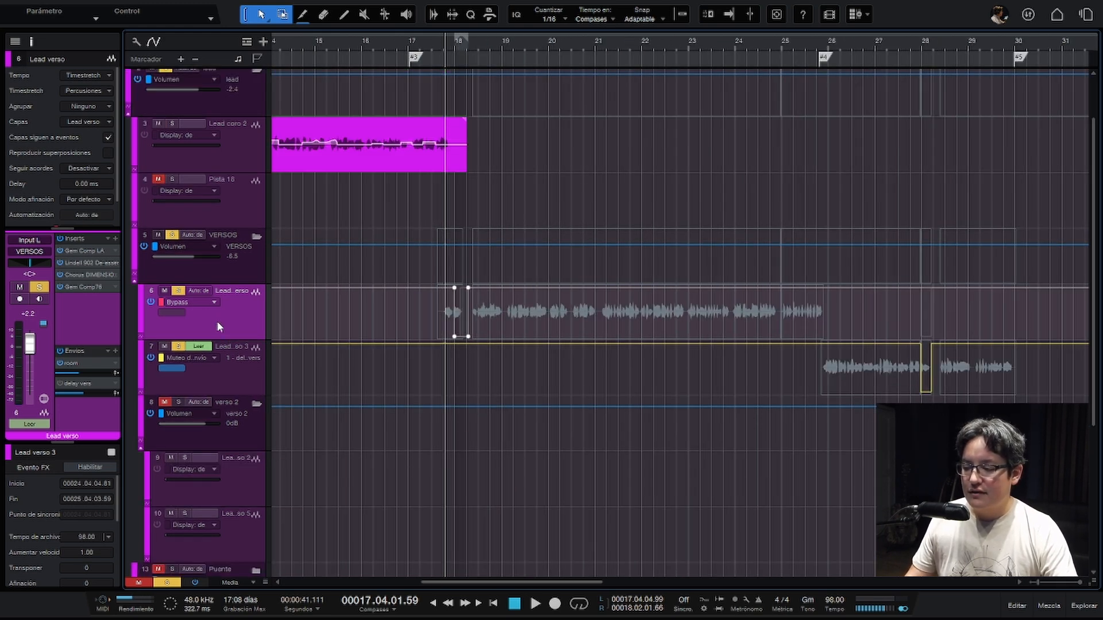
pyautogui.click(141, 337)
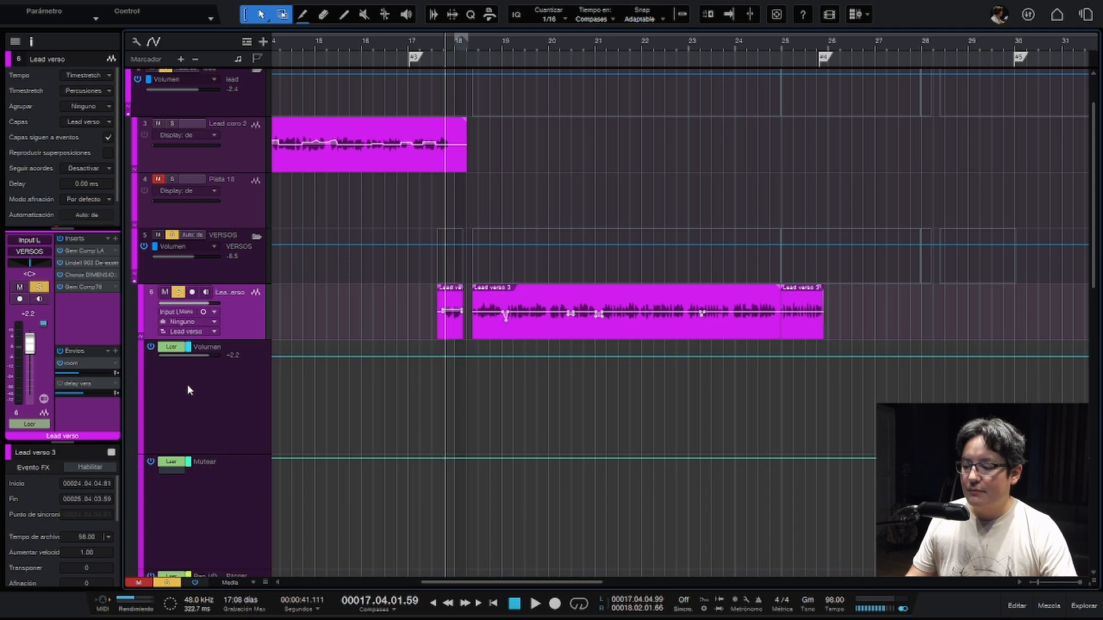
pyautogui.scroll(-5, 223, 383)
pyautogui.scroll(-2, 224, 388)
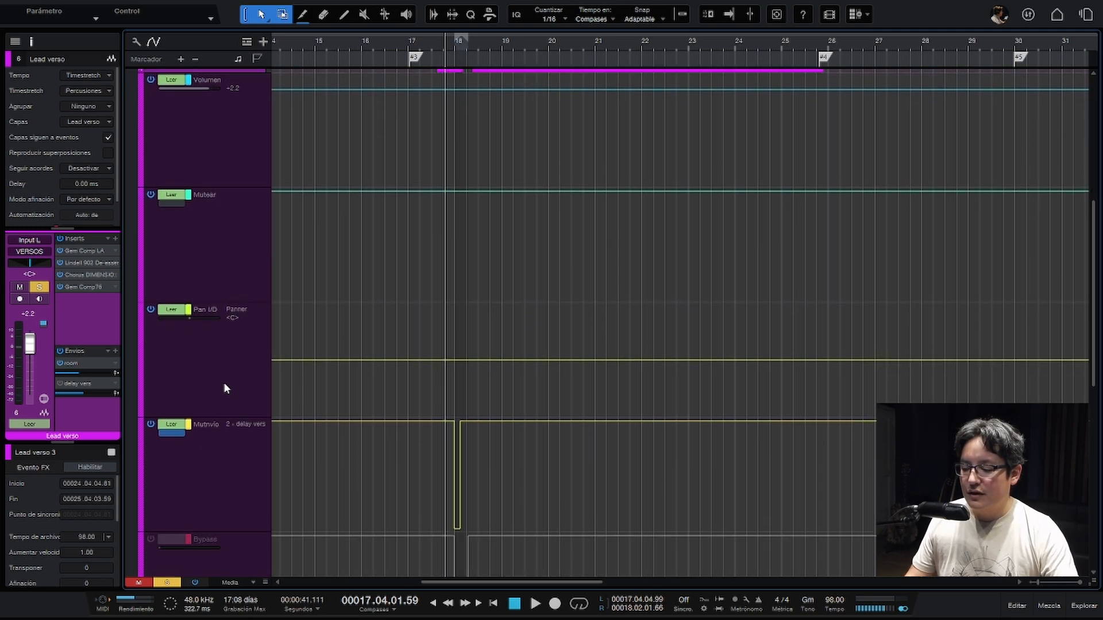
pyautogui.hotkey('shift', 'w')
pyautogui.rightClick(233, 305)
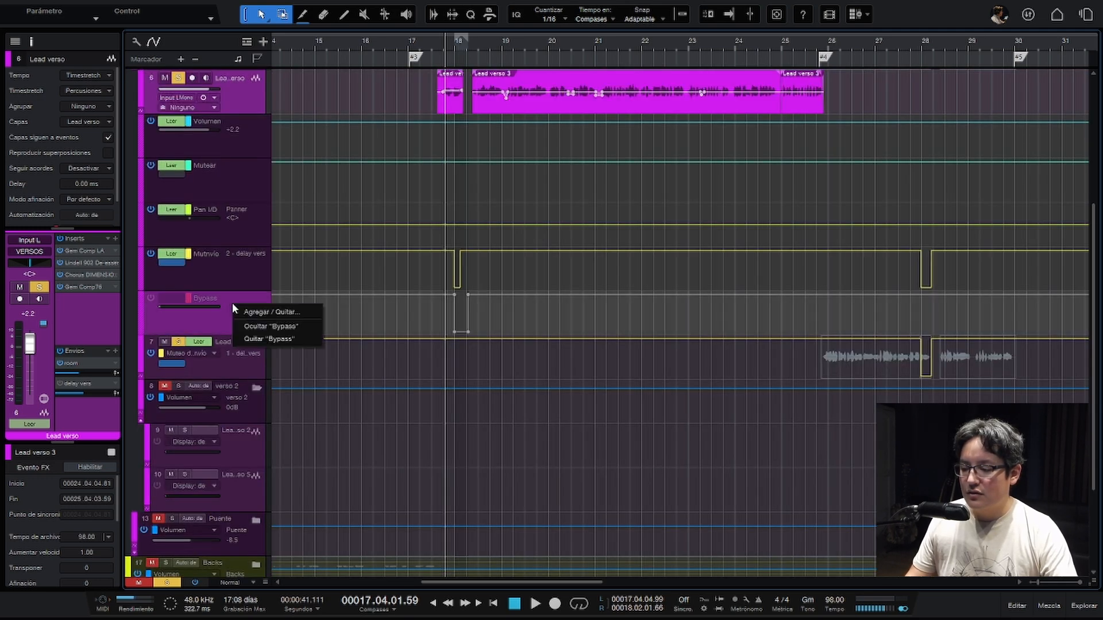
pyautogui.click(247, 339)
# - Review the delay FX channel's volume automation together with the Lead verso track's delay send-mute lane
pyautogui.scroll(3, 289, 319)
pyautogui.press('w')
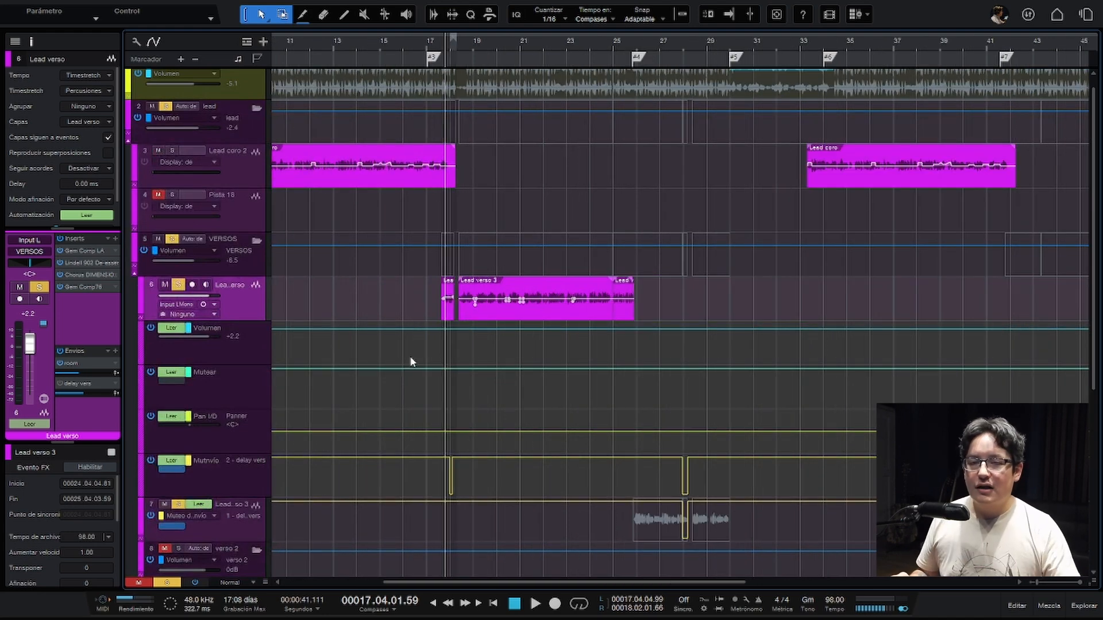
pyautogui.scroll(-5, 410, 374)
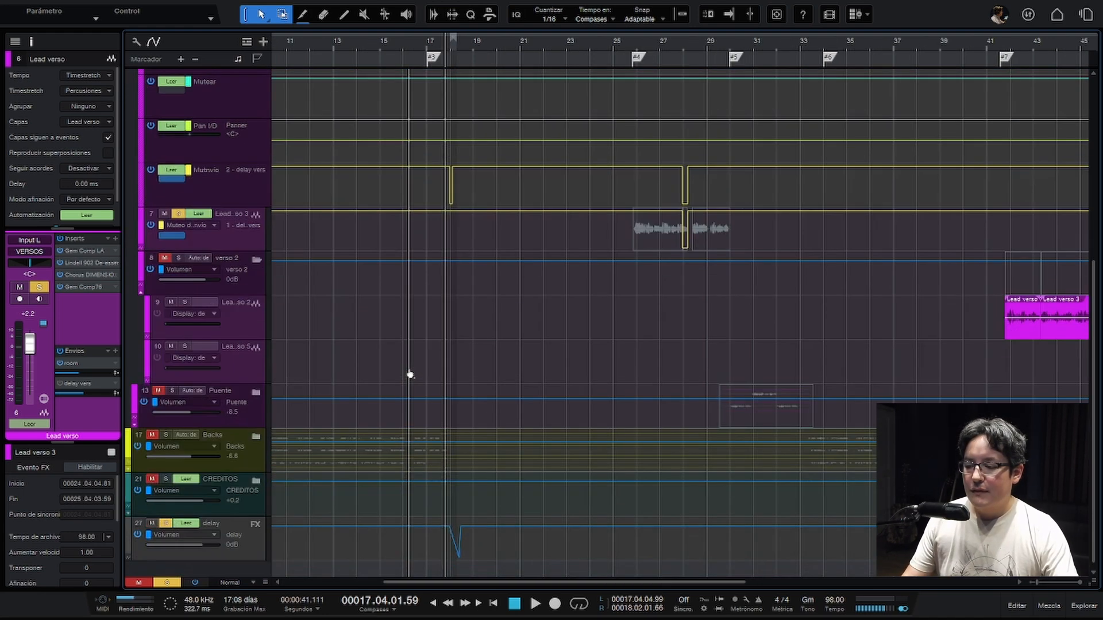
pyautogui.scroll(-1, 410, 374)
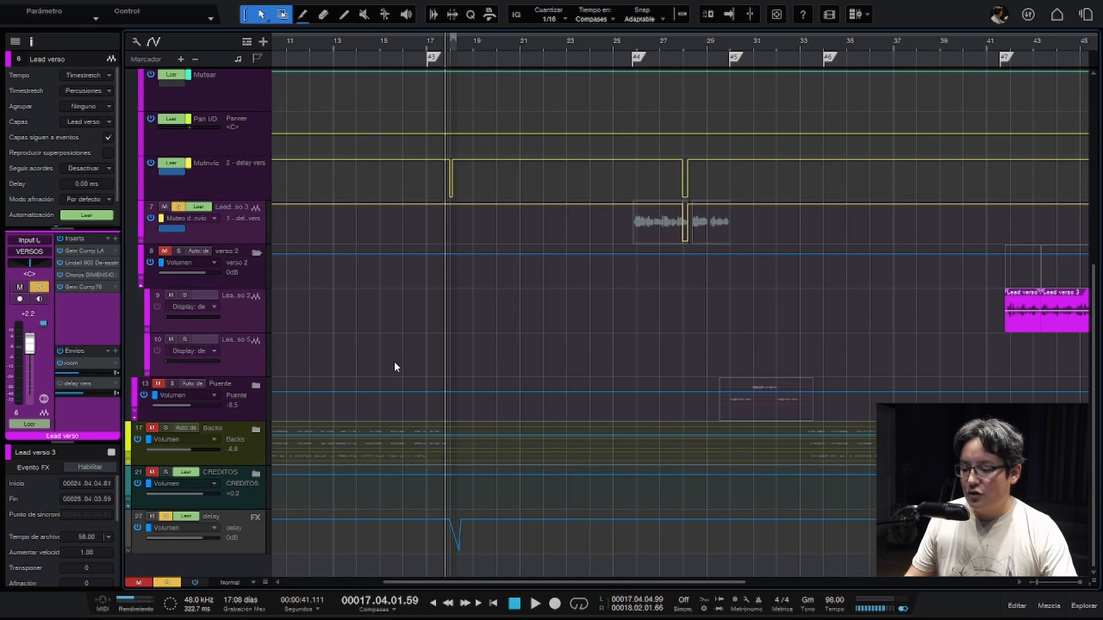
pyautogui.scroll(1, 395, 366)
pyautogui.scroll(-1, 395, 366)
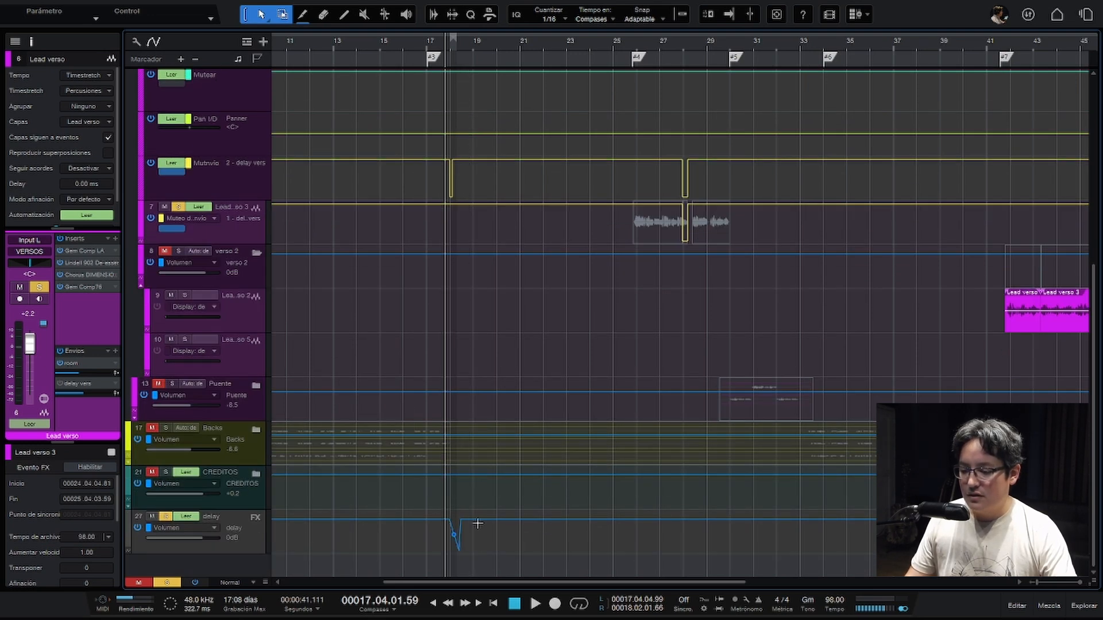
pyautogui.click(230, 521)
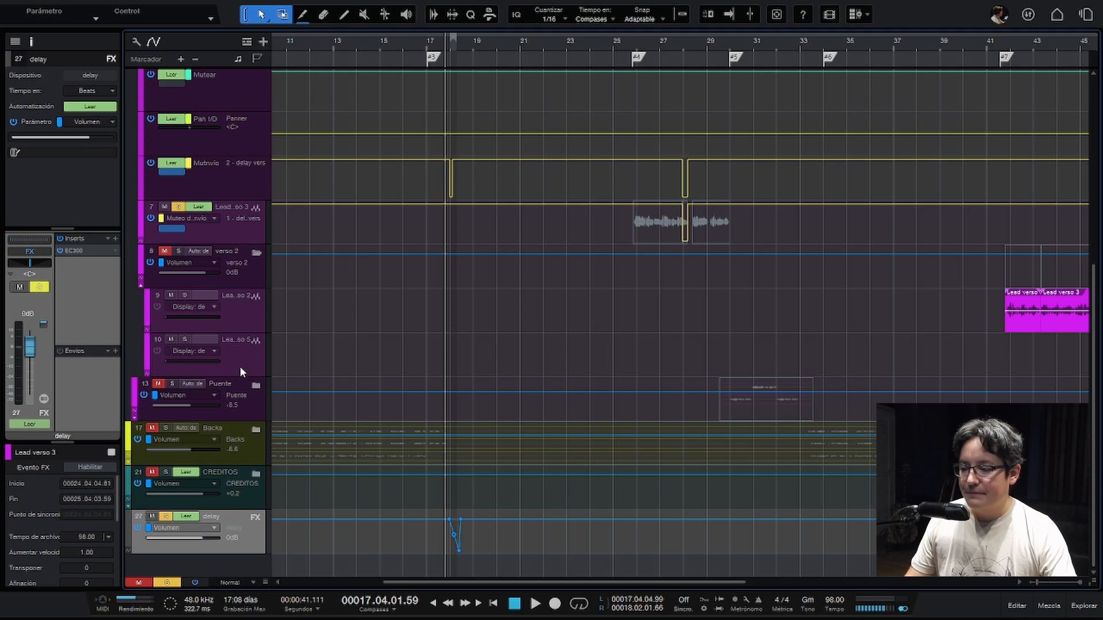
pyautogui.scroll(1, 244, 354)
pyautogui.click(255, 220)
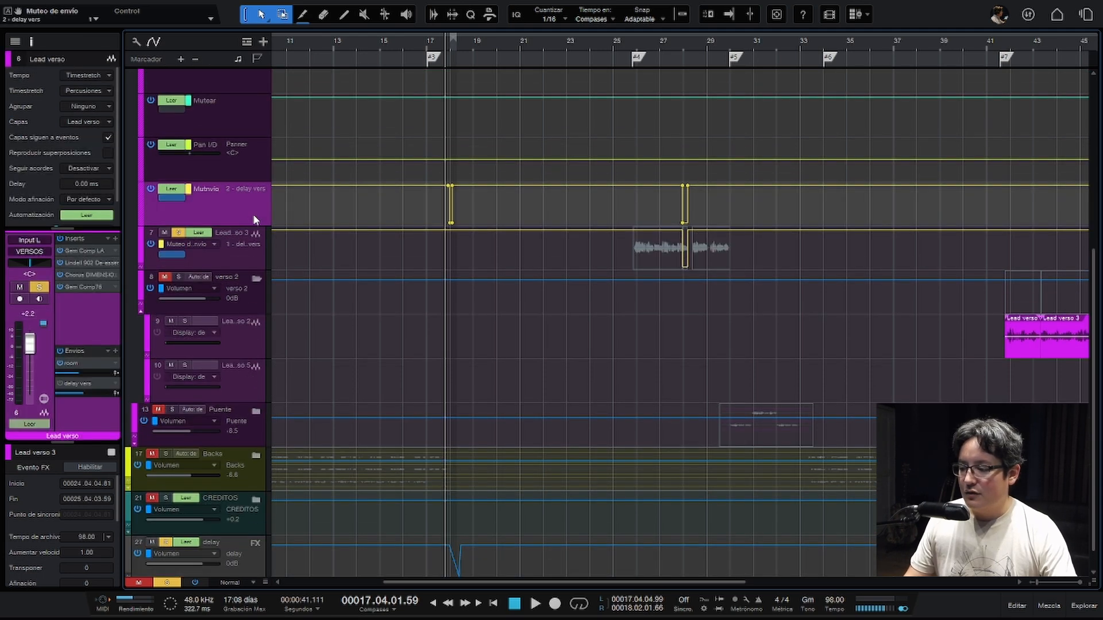
# - Open BREVERB 2 on the room send of Lead verso and raise its predelay with Fader 4 to 93.8 ms
pyautogui.doubleClick(73, 364)
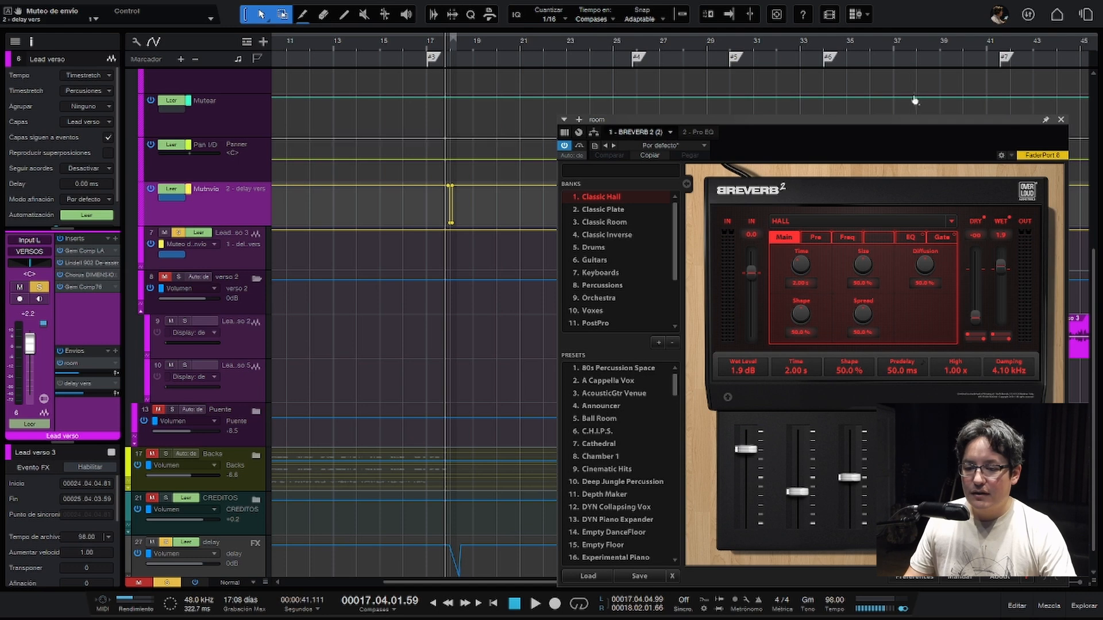
pyautogui.moveTo(908, 119); pyautogui.dragTo(894, 64)
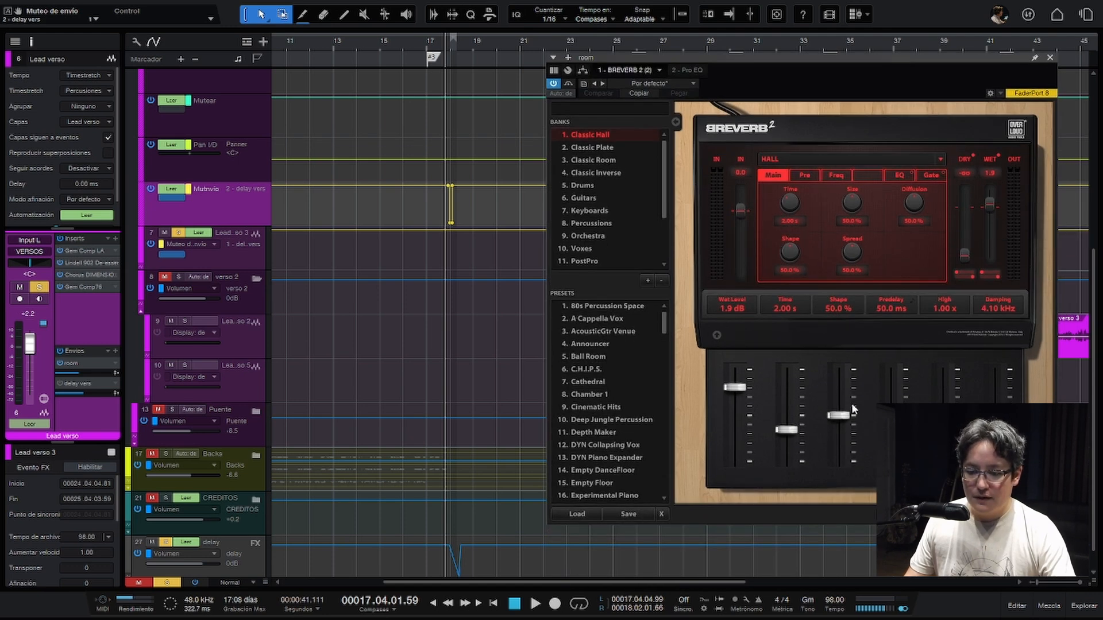
pyautogui.moveTo(890, 443); pyautogui.dragTo(890, 426)
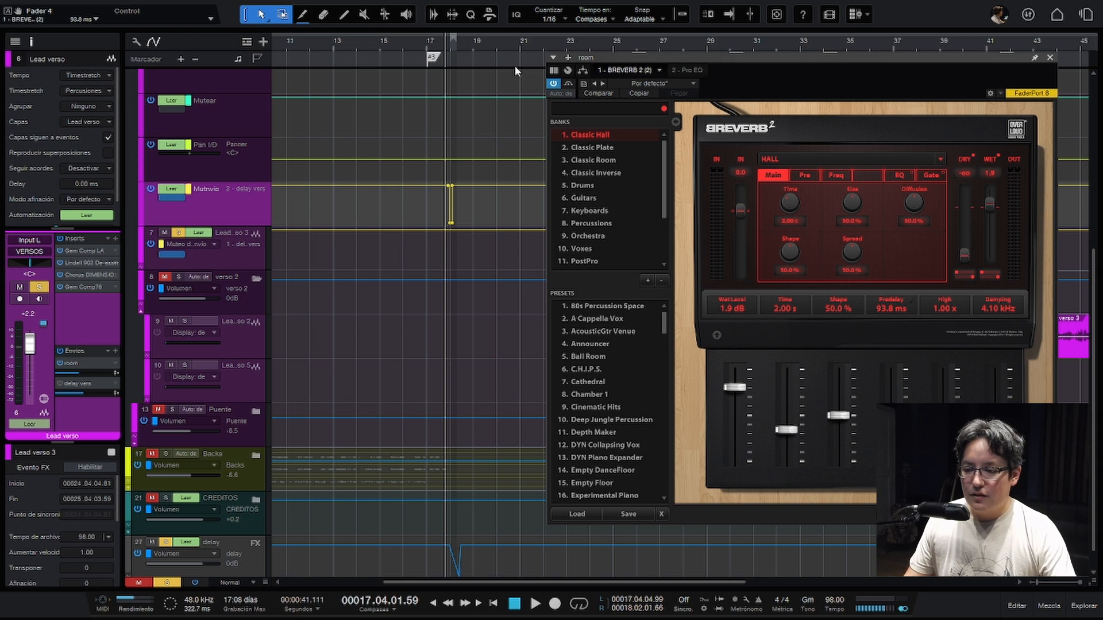
# - Set BREVERB 2's automation mode to Write (Escribir) and record a Fader 4 rise and return around bar 18 during playback
pyautogui.click(551, 92)
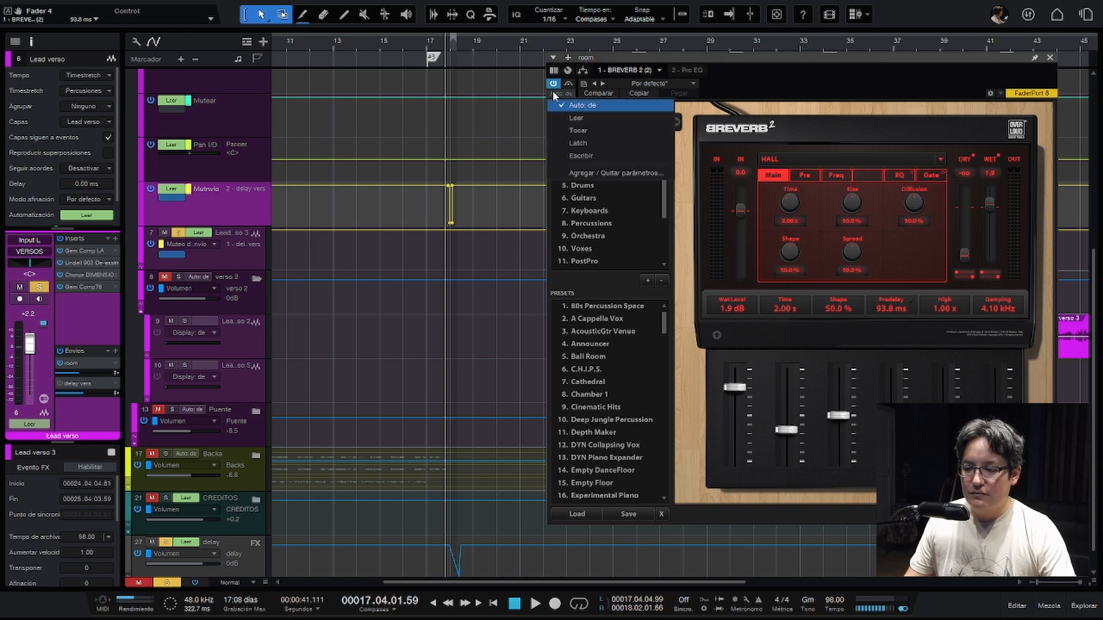
pyautogui.click(584, 155)
pyautogui.scroll(-1, 266, 546)
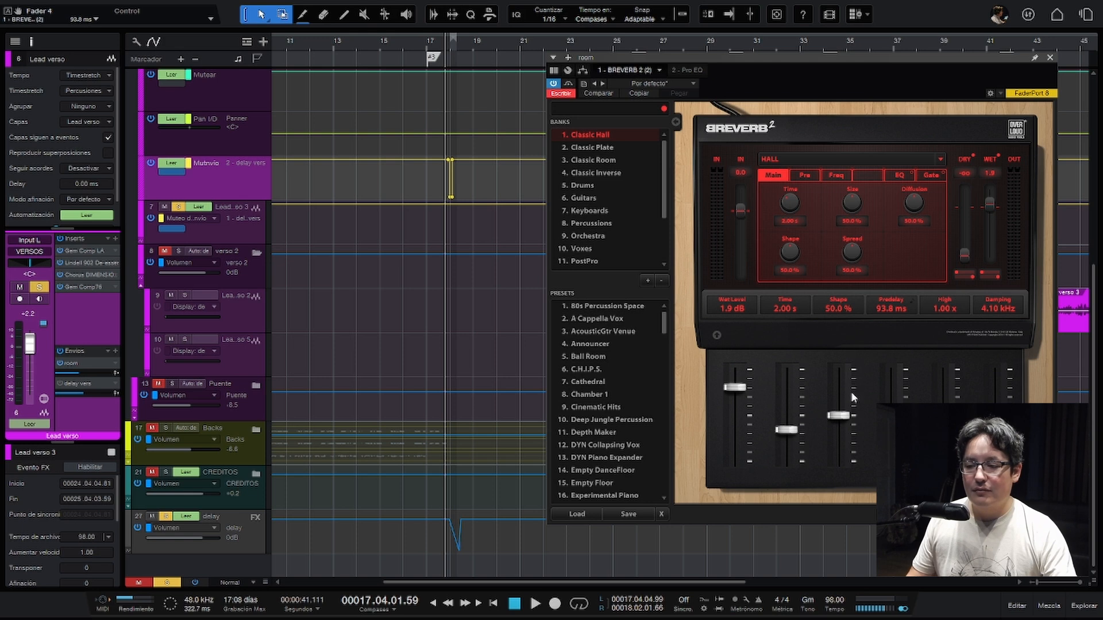
pyautogui.press('space')
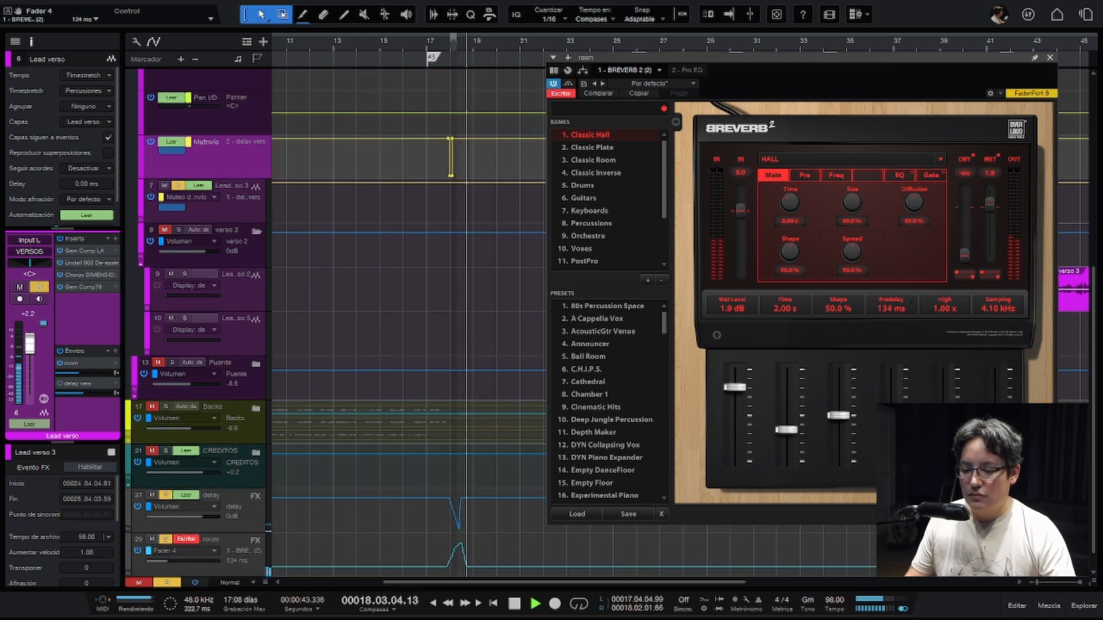
pyautogui.press('space')
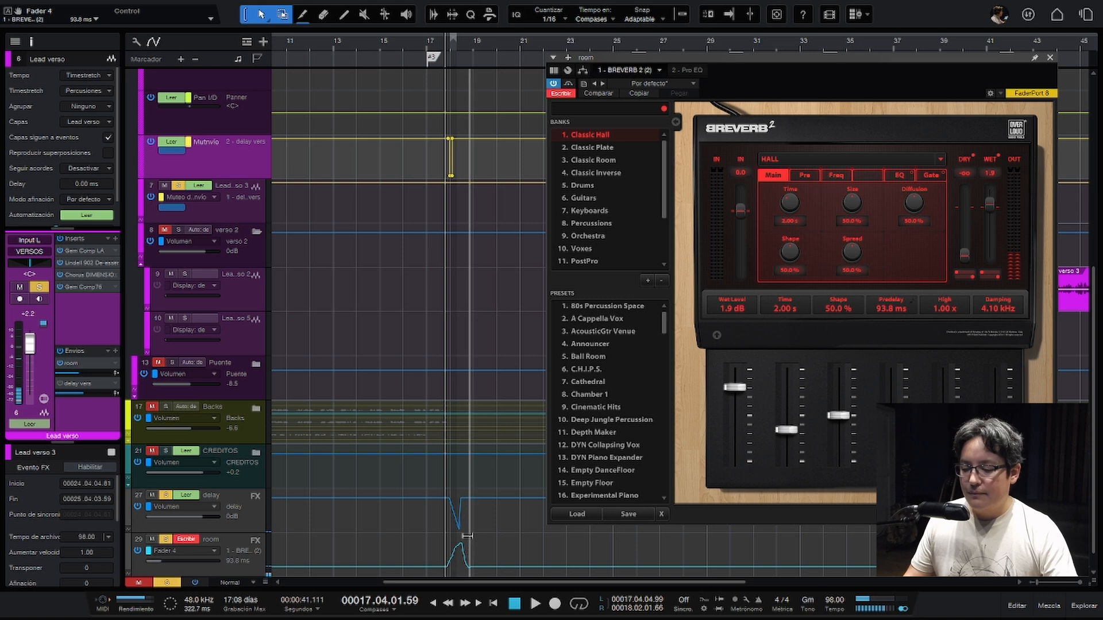
# - Examine the recorded Fader 4 curve around bar 18 and set the room channel's automation mode to Read (Leer)
pyautogui.press('e')
pyautogui.press('e')
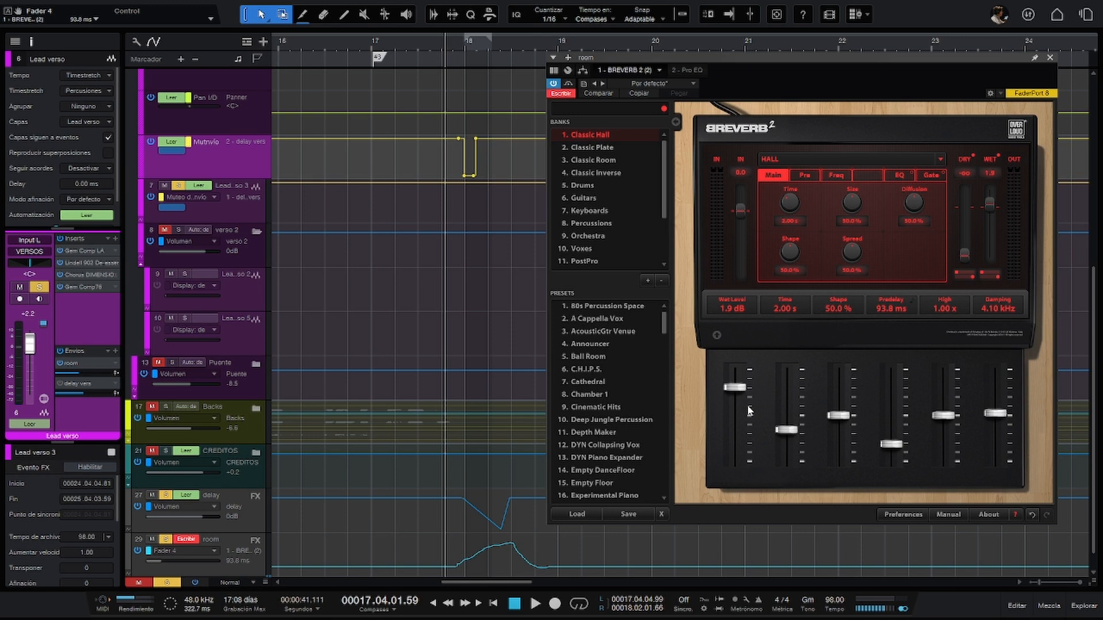
pyautogui.click(191, 540)
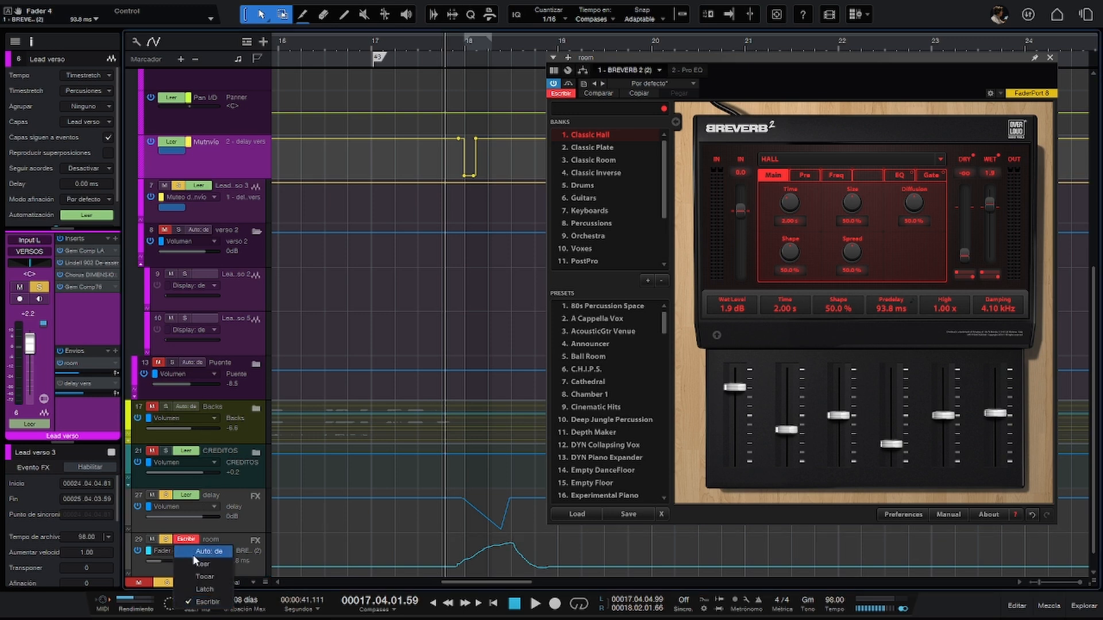
pyautogui.click(195, 562)
pyautogui.scroll(-2, 417, 429)
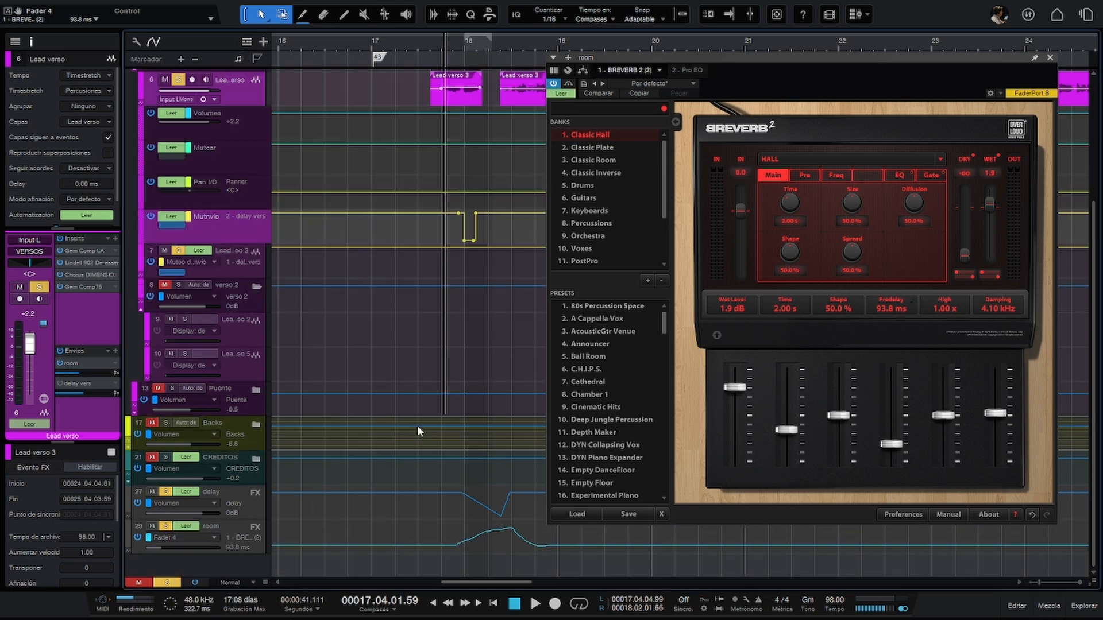